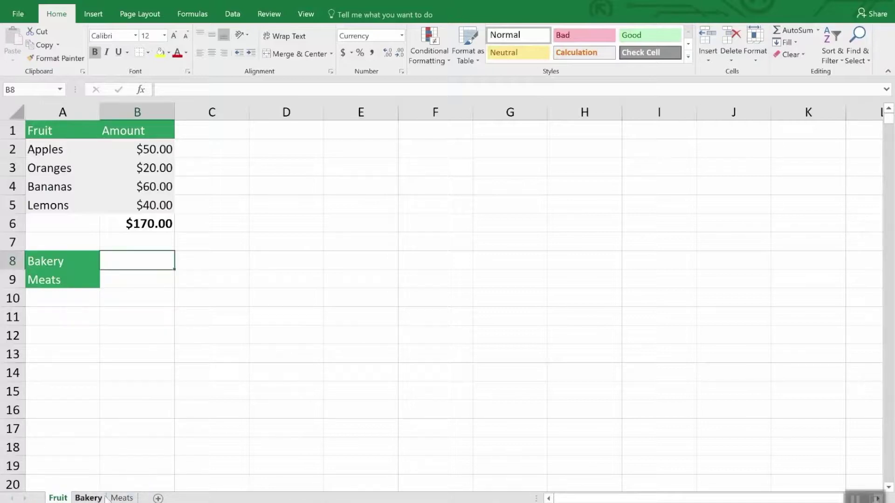
- Create a copy of the Fruit worksheet in Inventory.xlsx, placed before the Fruit sheet
click(124, 497)
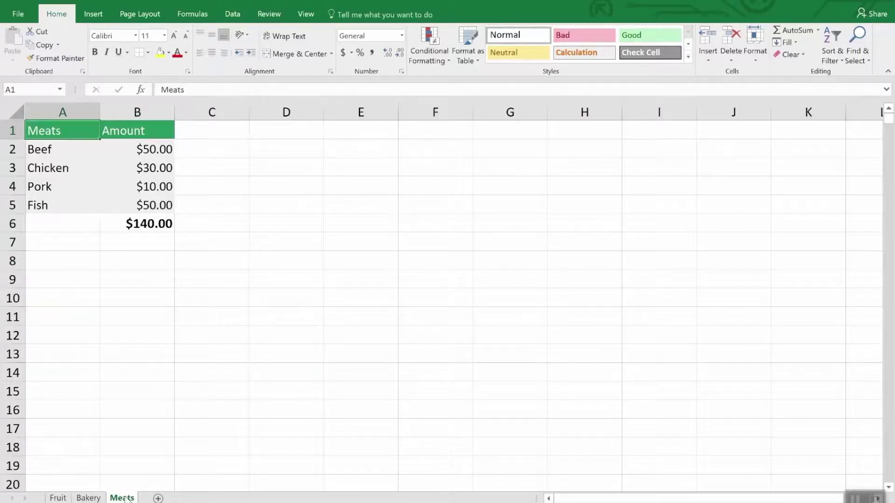
click(60, 497)
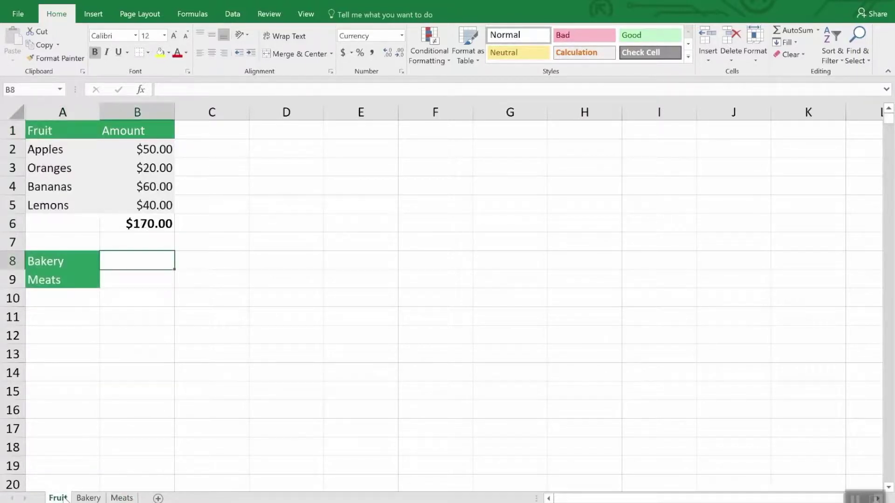
right_click(64, 499)
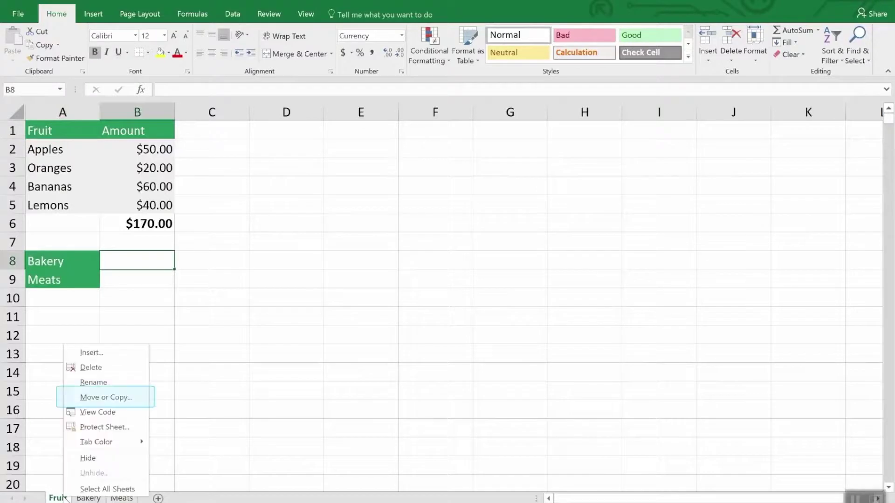
click(116, 399)
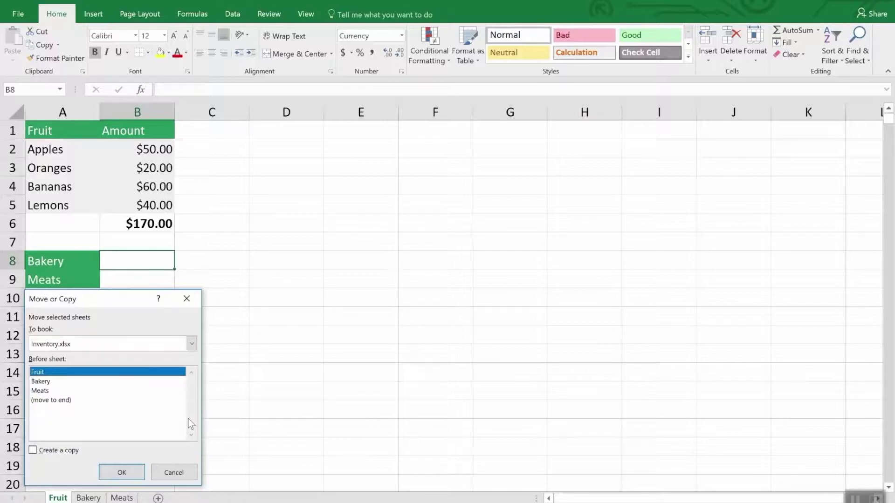
click(52, 451)
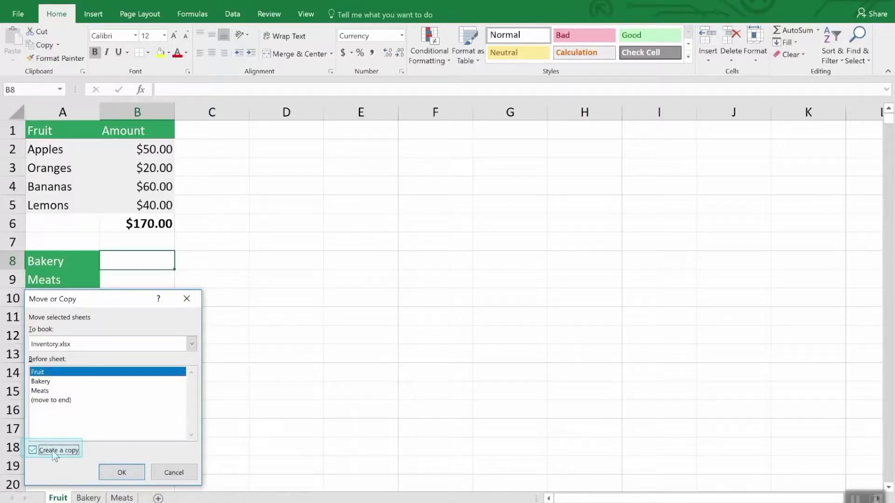
click(122, 472)
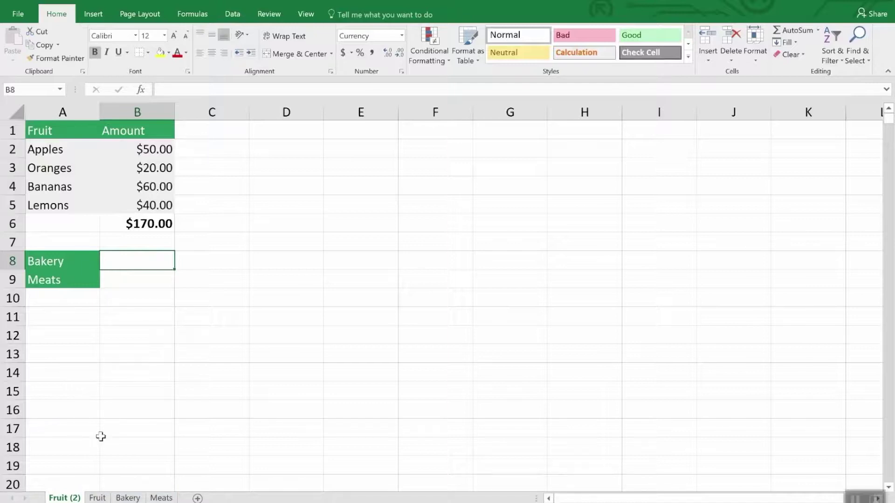
- Delete the duplicate Fruit (2) worksheet permanently from the workbook
right_click(60, 498)
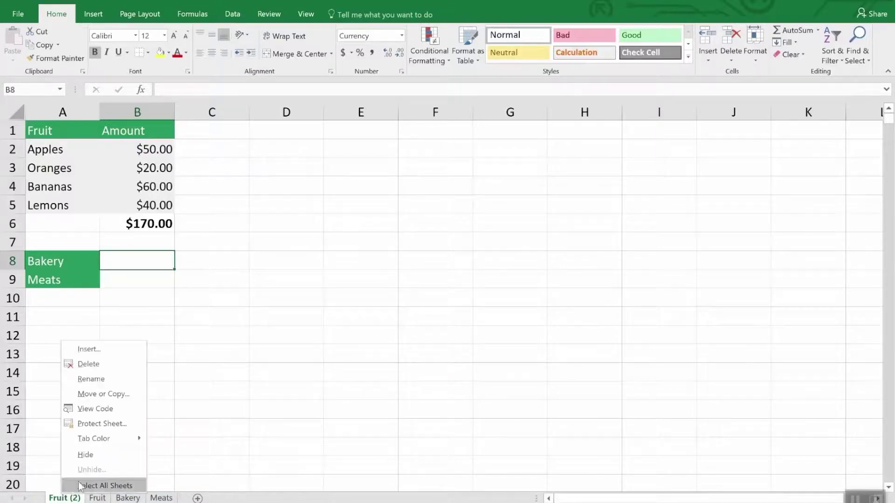
click(97, 363)
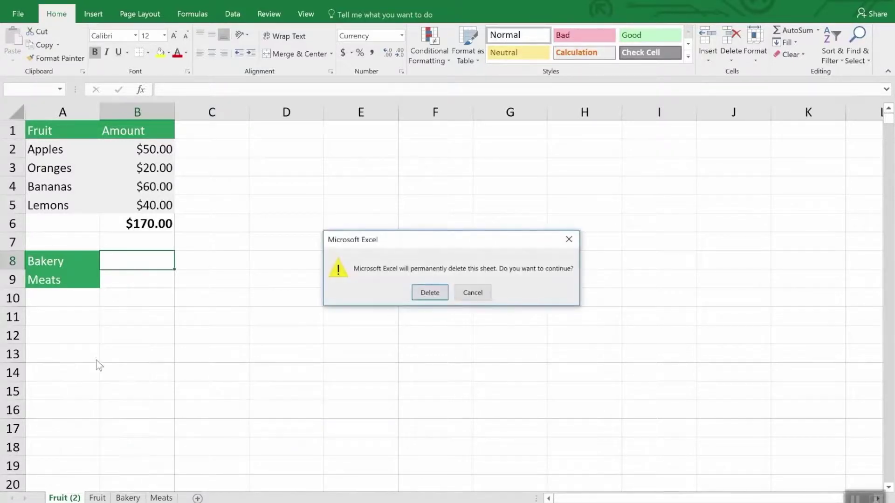
click(425, 293)
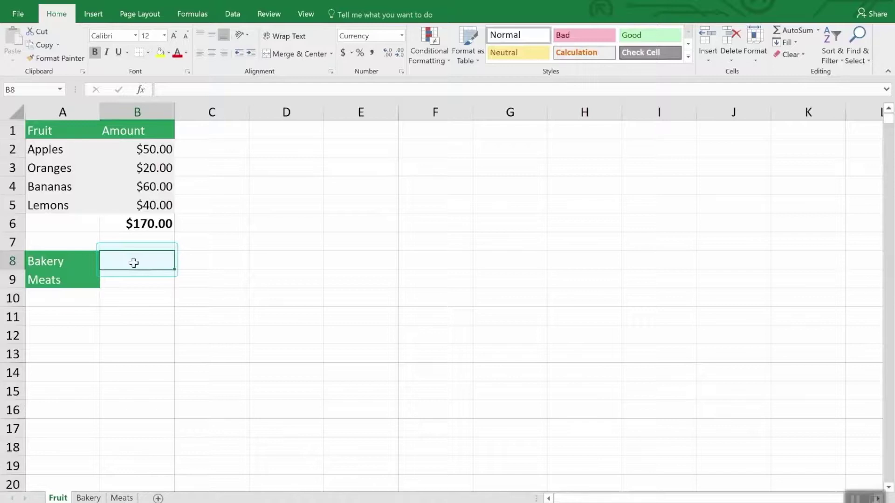
- In cell B8 of the Fruit sheet, enter a SUM formula referencing the Bakery sheet's total in B7
text(=)
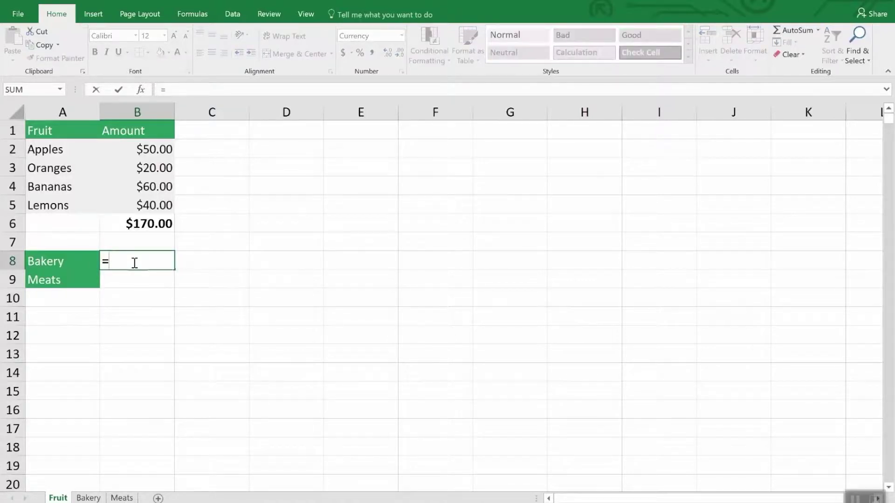
text(sum)
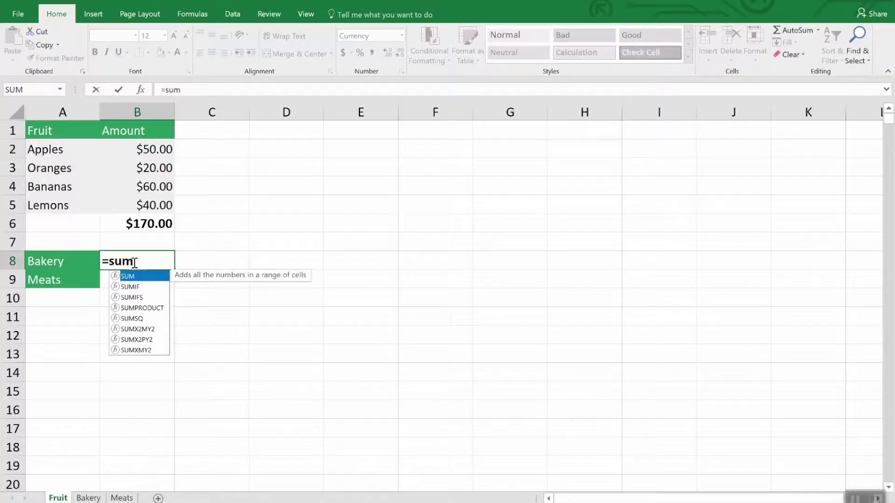
text(()
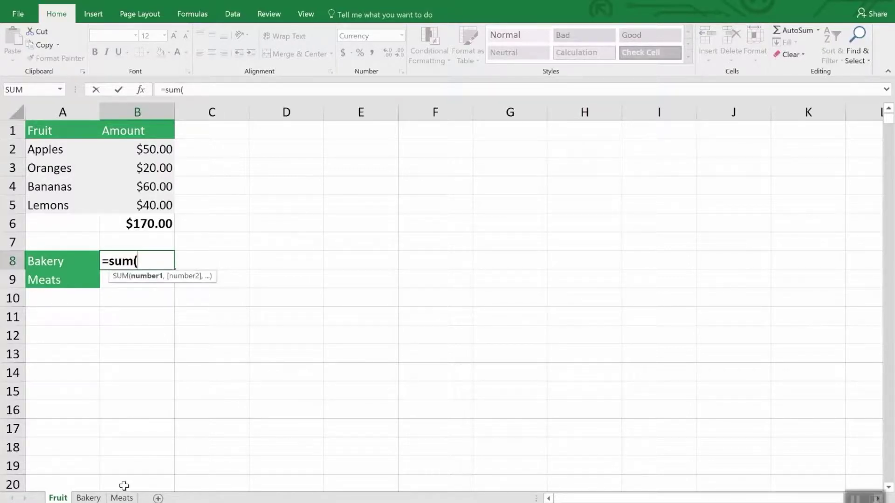
click(96, 498)
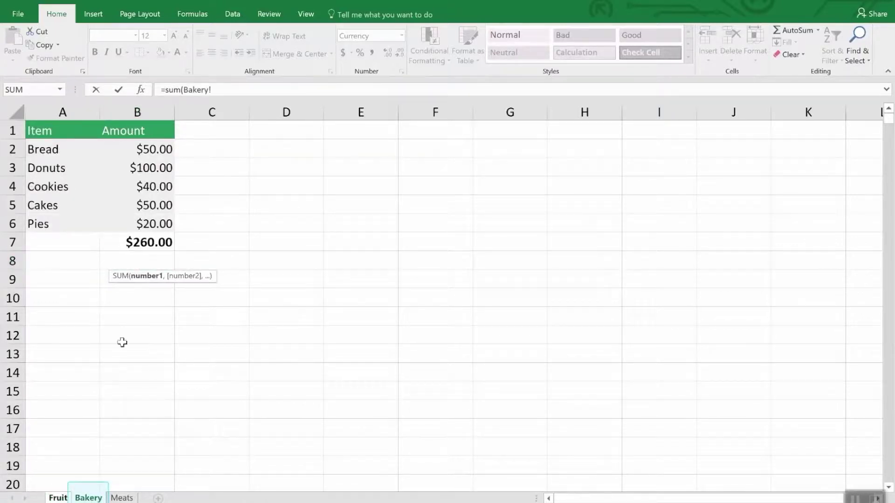
click(156, 241)
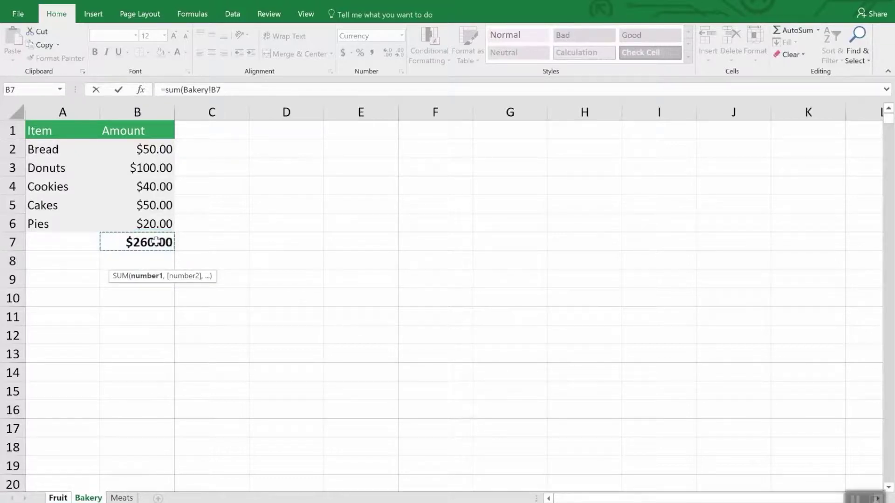
key(Return)
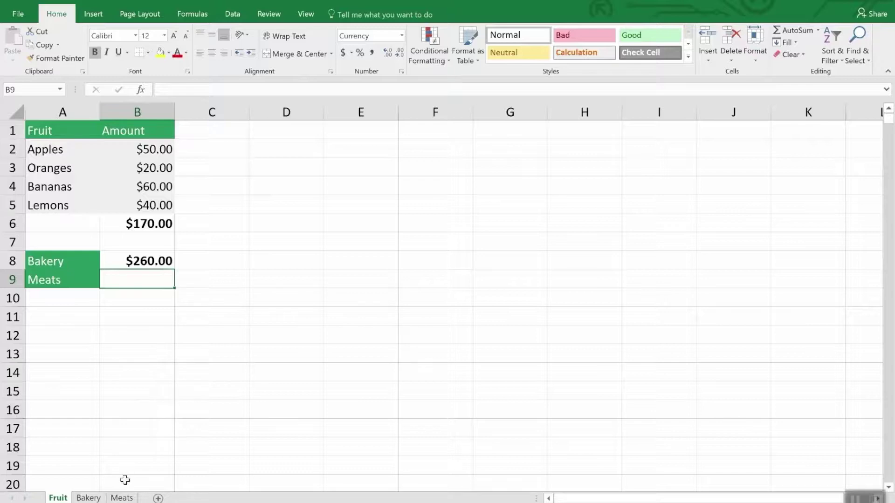
- In cell B9 of the Fruit sheet, enter a SUM formula adding the Chicken and Fish amounts, Meats!B3 and Meats!B5
text(=)
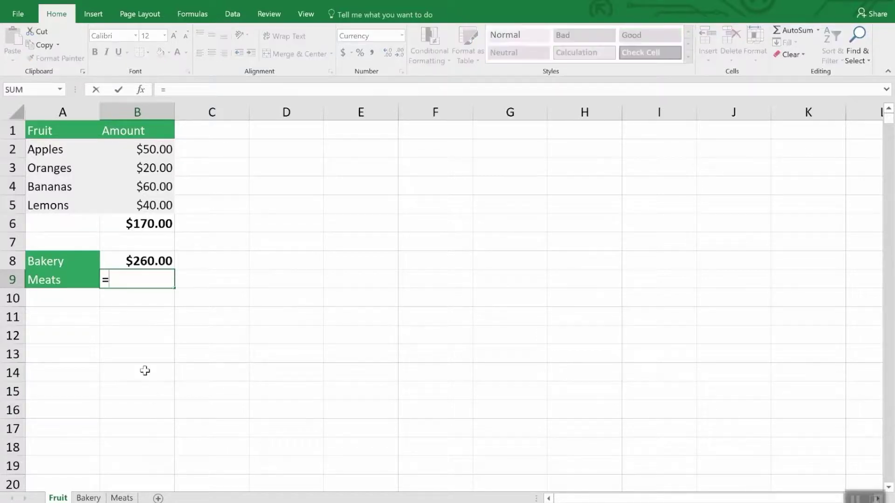
text(sum()
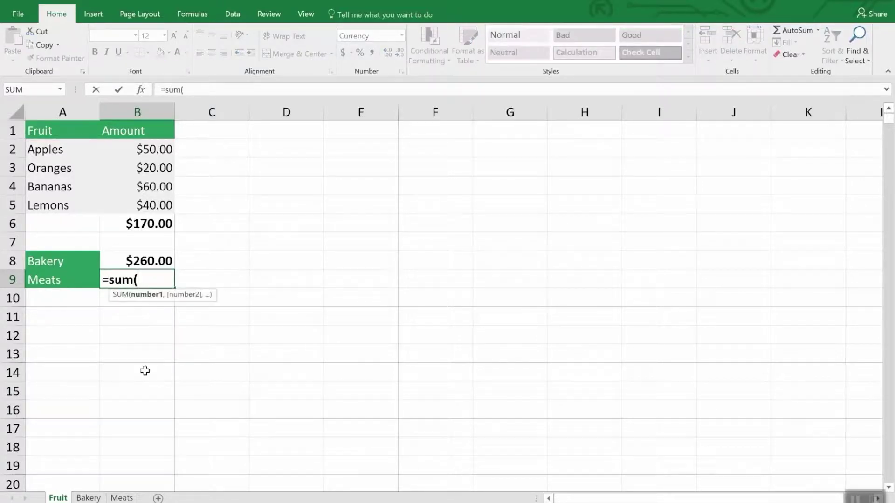
click(122, 498)
click(156, 168)
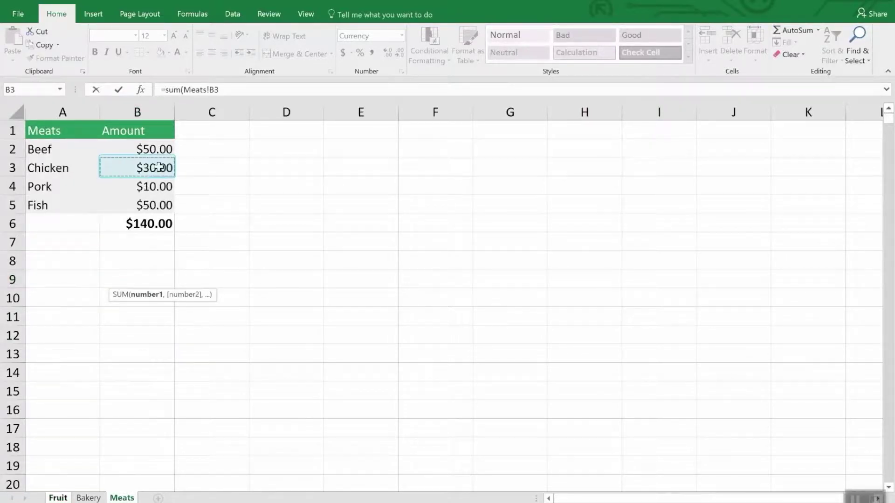
text(,)
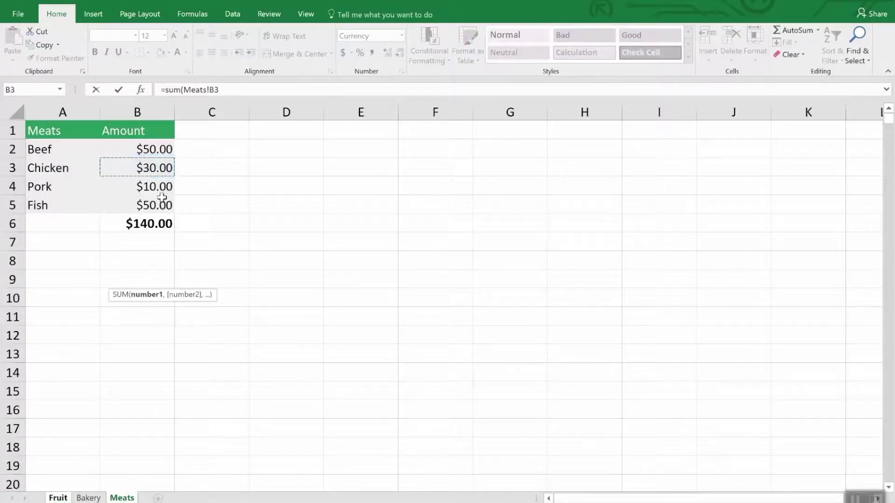
click(160, 205)
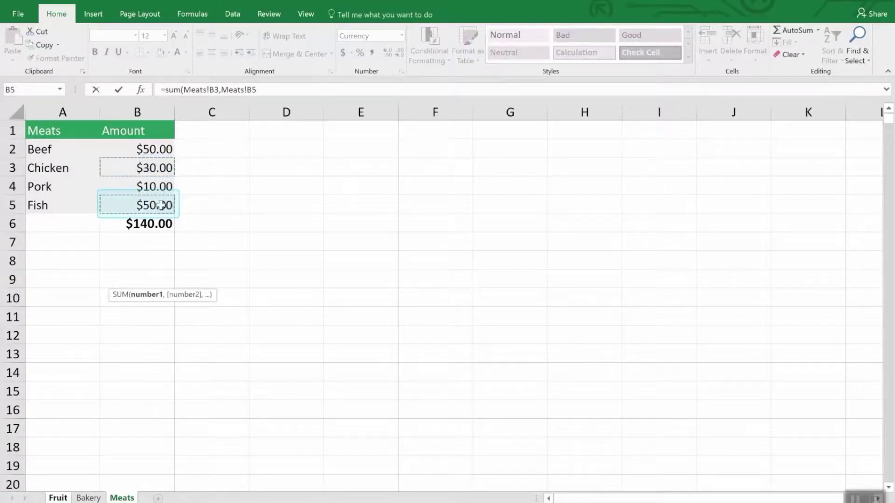
key(Return)
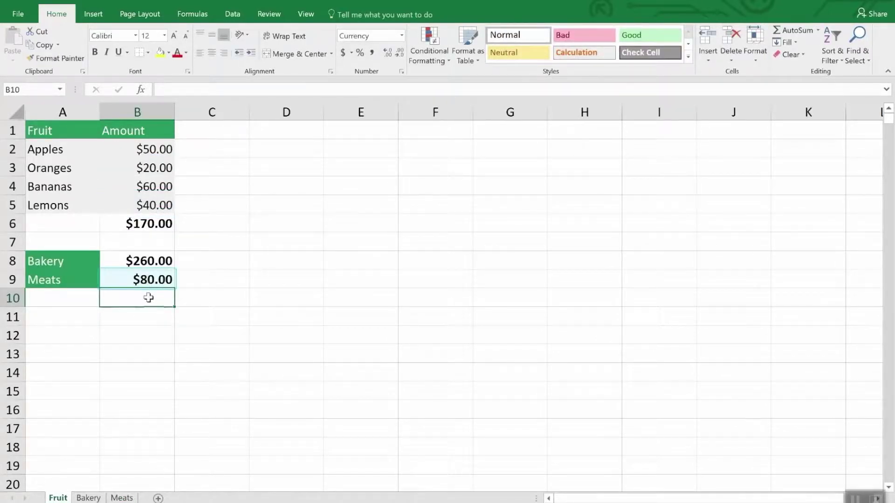
- Examine the sheet reference inside the Bakery formula in B8 and compare it with the Bakery and Meats sheets
click(150, 262)
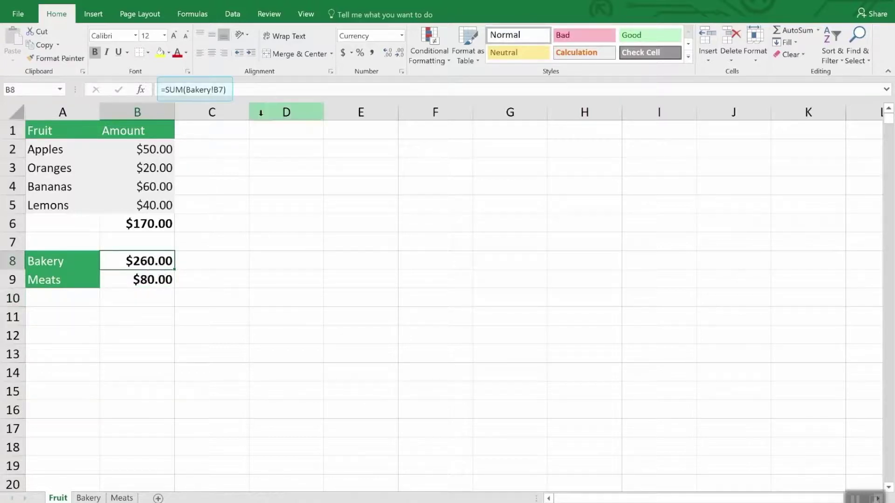
click(246, 90)
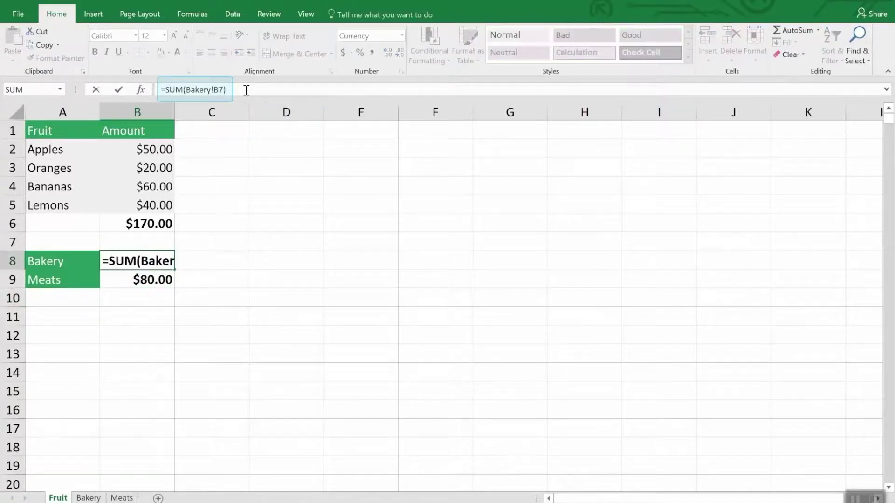
drag(216, 90, 187, 90)
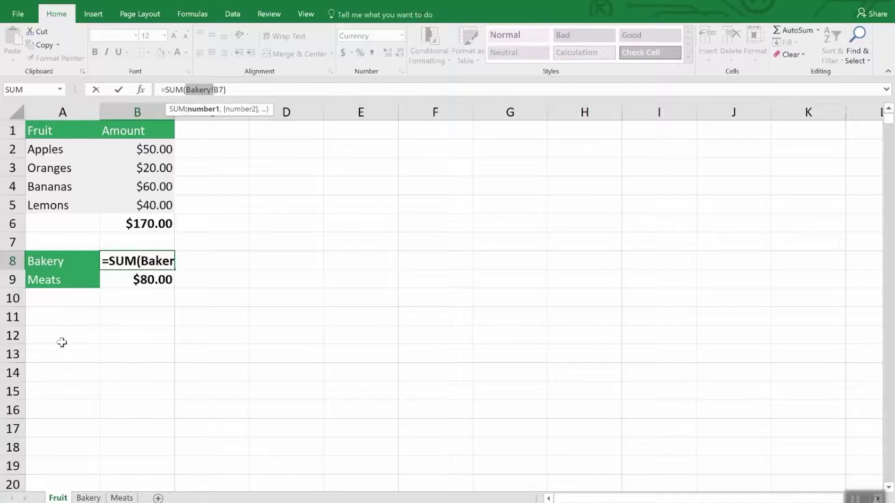
click(86, 498)
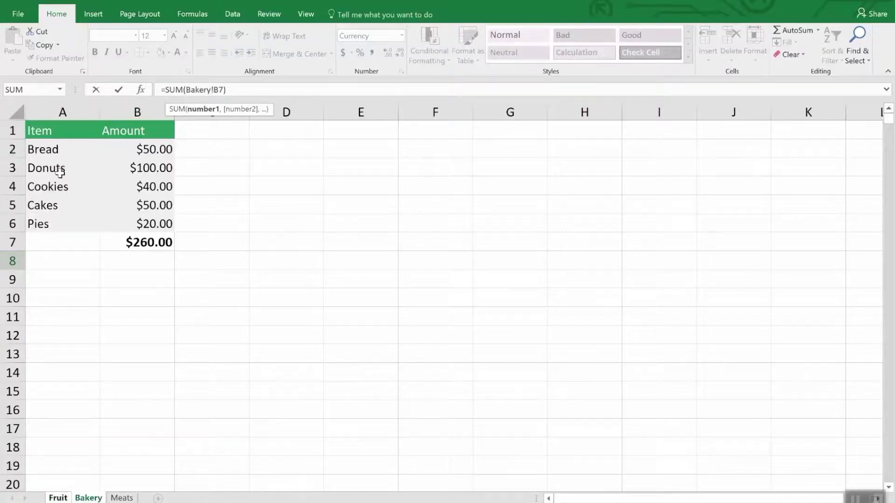
click(122, 498)
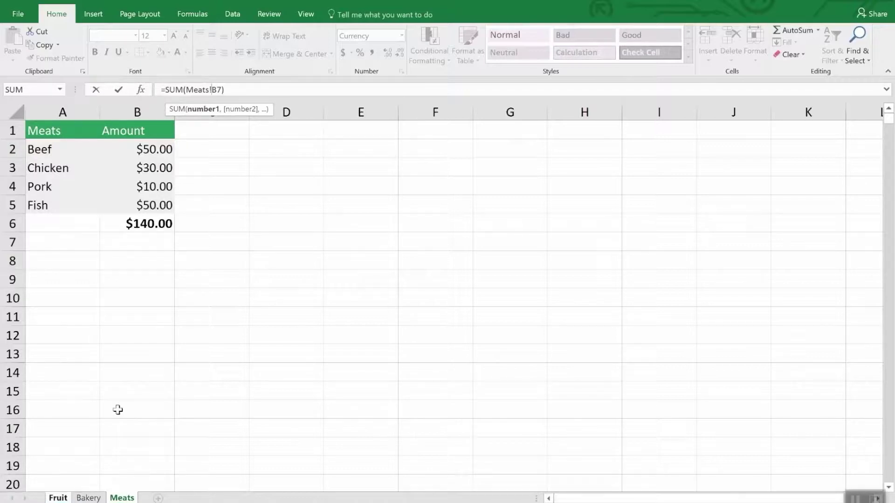
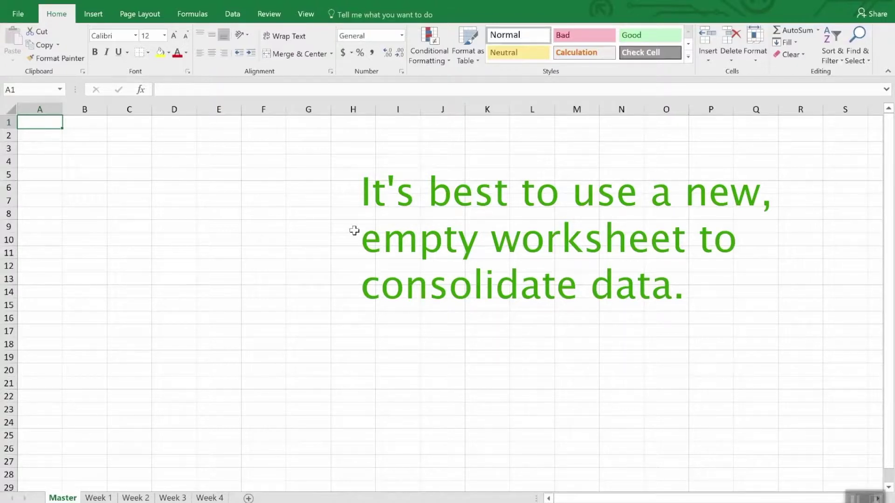
- Start a data consolidation at cell A1 of the Master sheet, keeping Sum as the function
click(233, 14)
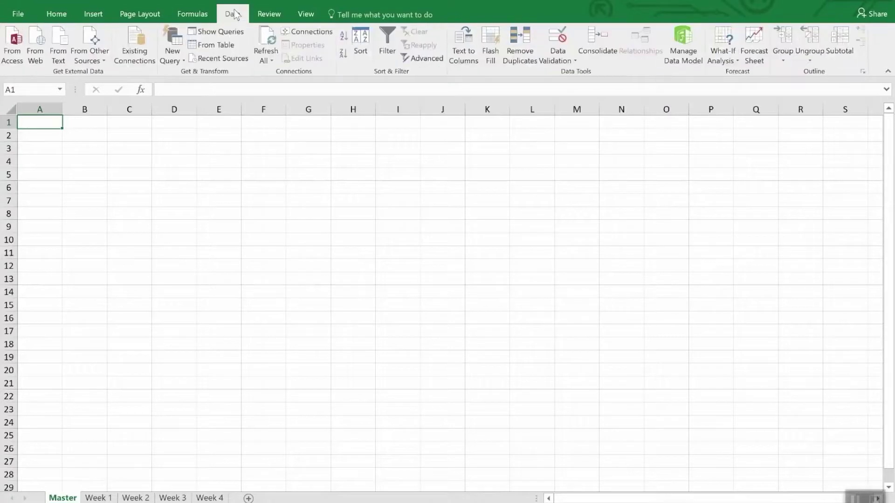
click(596, 40)
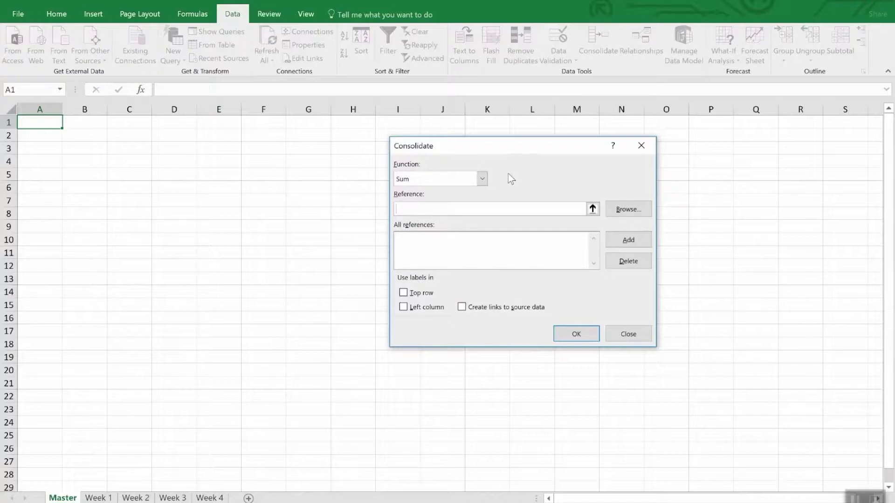
click(483, 179)
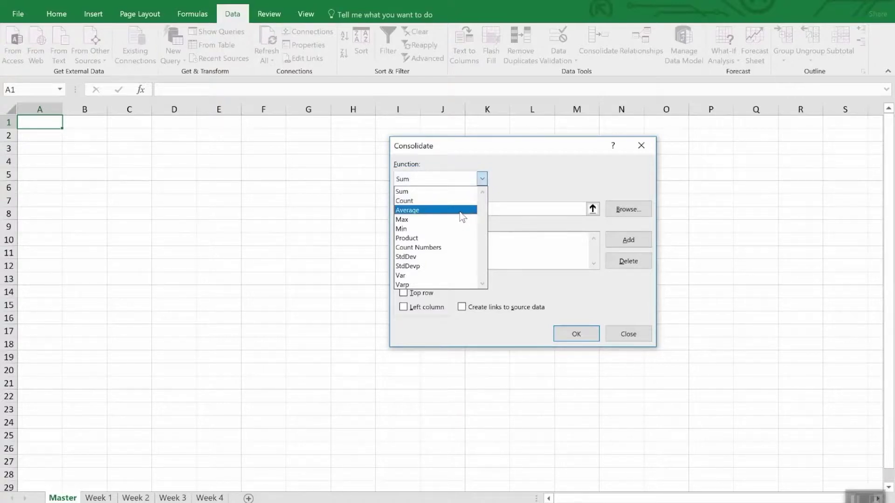
click(535, 178)
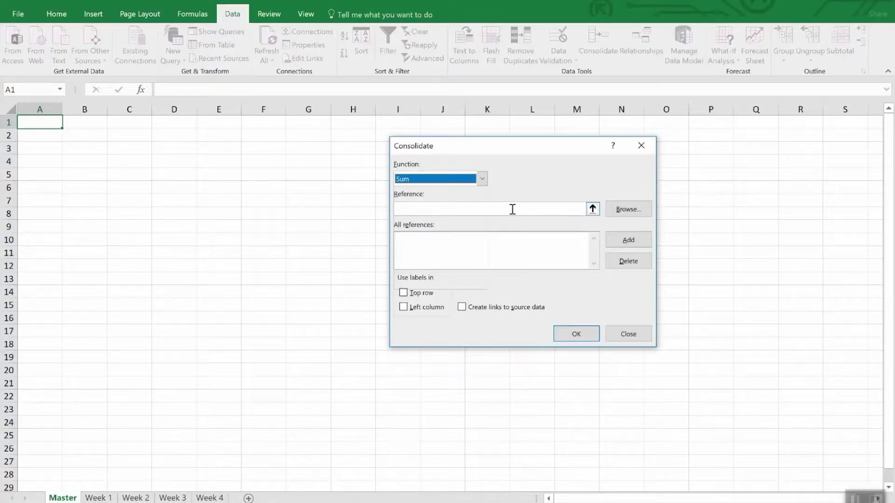
- Add the range A1:F6 of the Week 1 sheet as the first consolidation reference
click(592, 210)
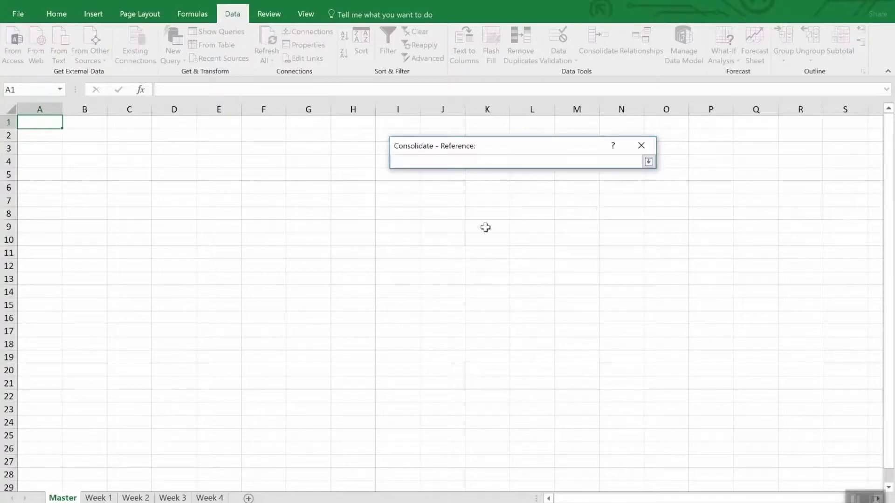
click(98, 498)
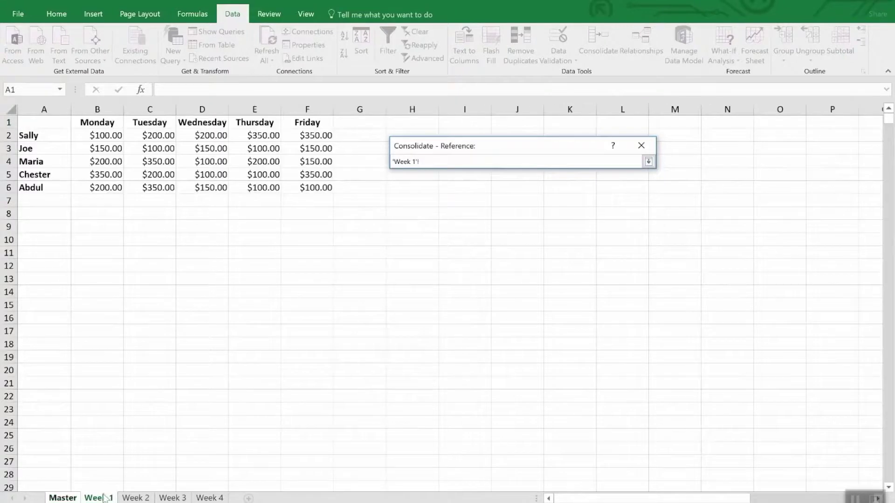
drag(44, 124, 319, 187)
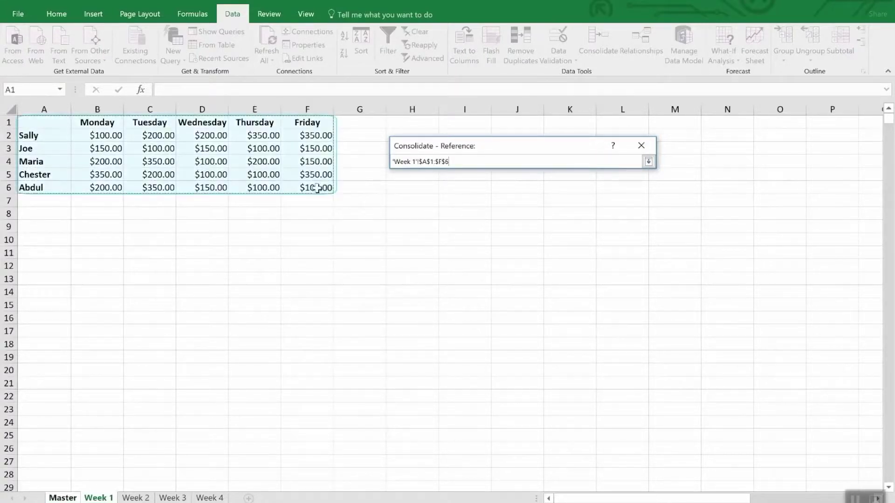
click(649, 162)
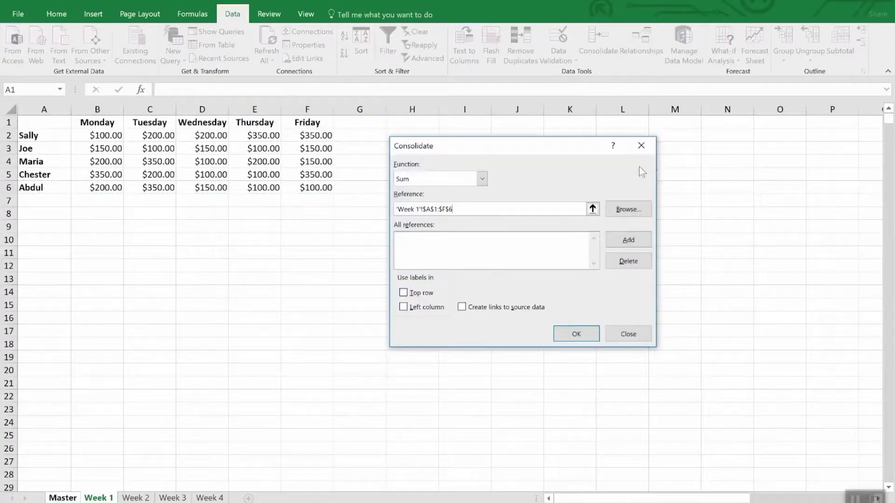
click(622, 240)
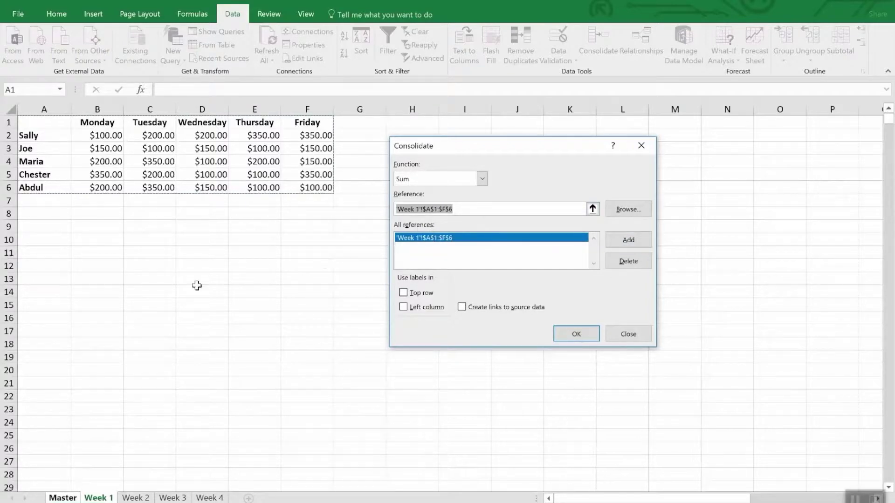
- Add the range A1:F6 from each of the Week 2, Week 3 and Week 4 sheets to the consolidation references
click(143, 498)
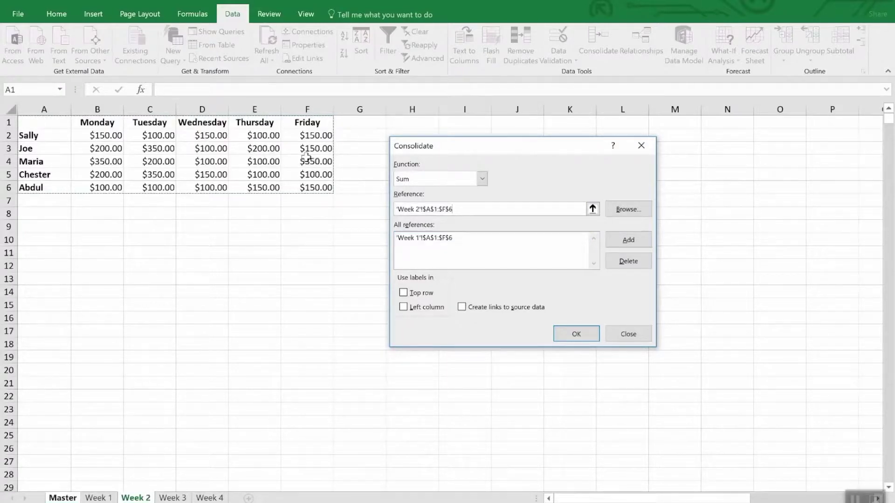
click(623, 241)
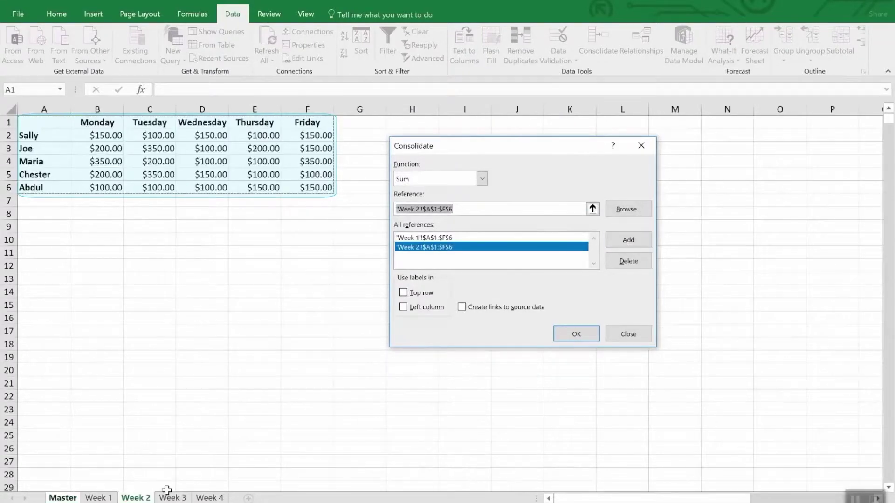
click(172, 497)
click(624, 240)
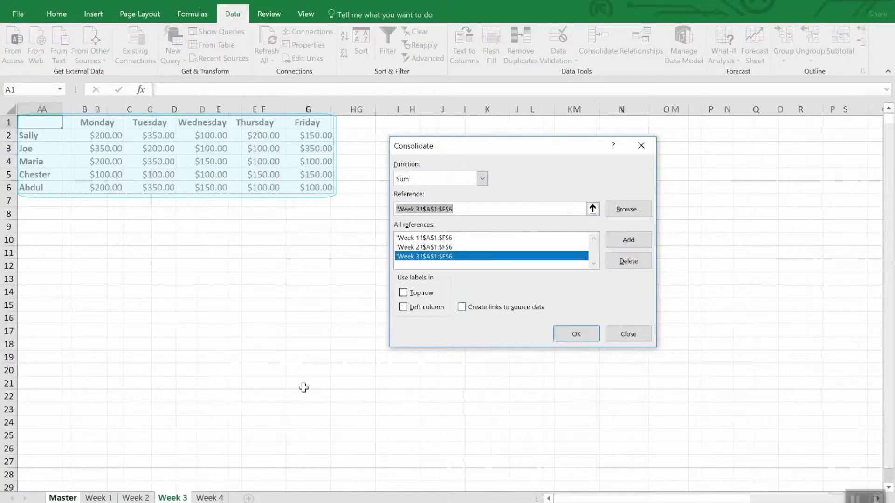
click(209, 497)
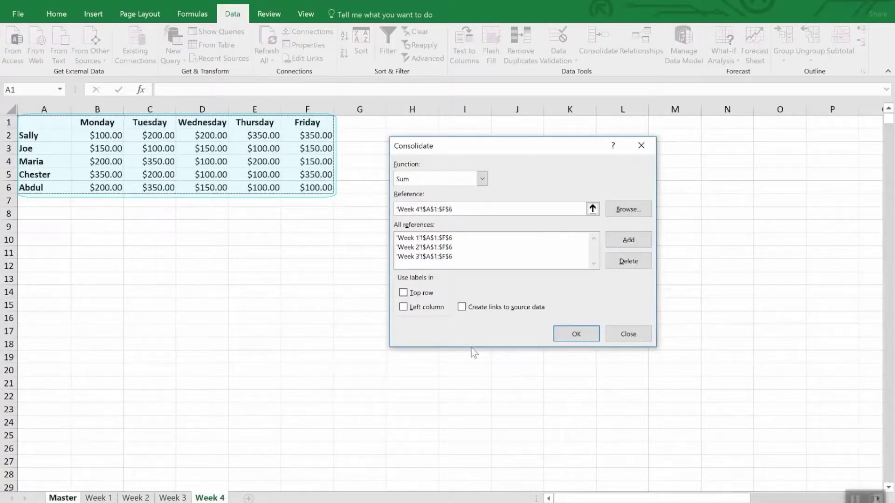
click(625, 241)
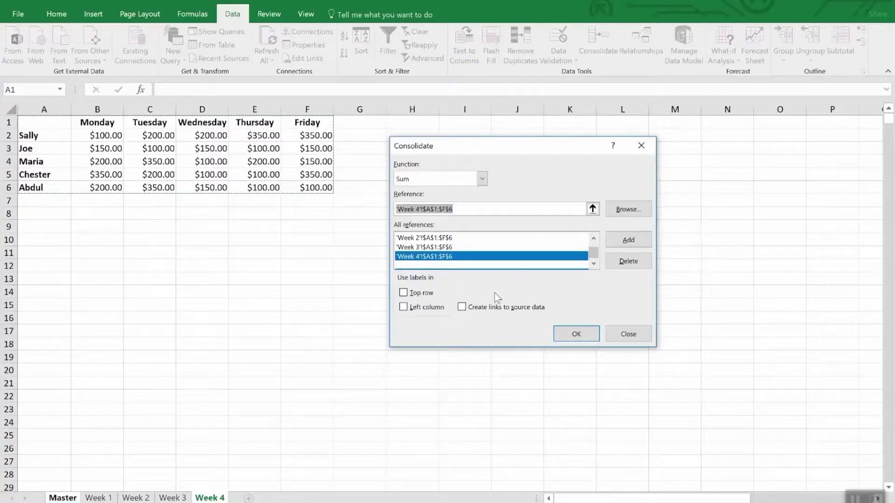
- Use labels from the top row and left column, create links to the source data, and run the consolidation
click(427, 294)
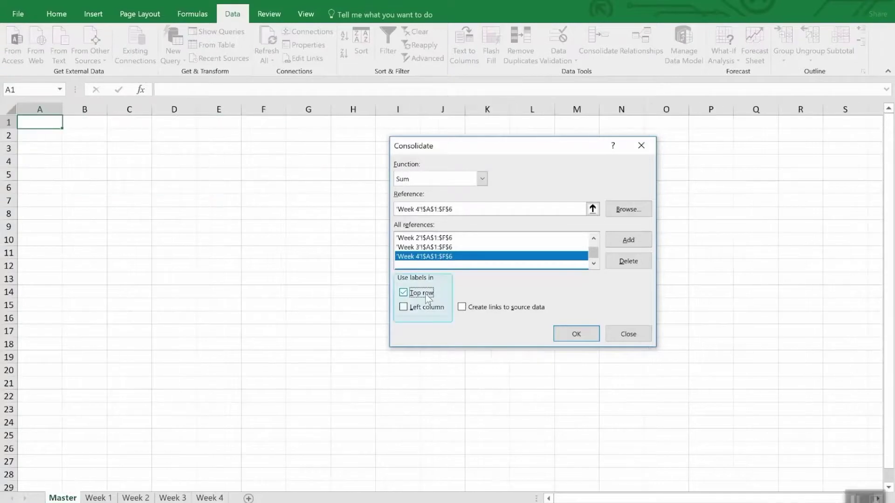
click(426, 309)
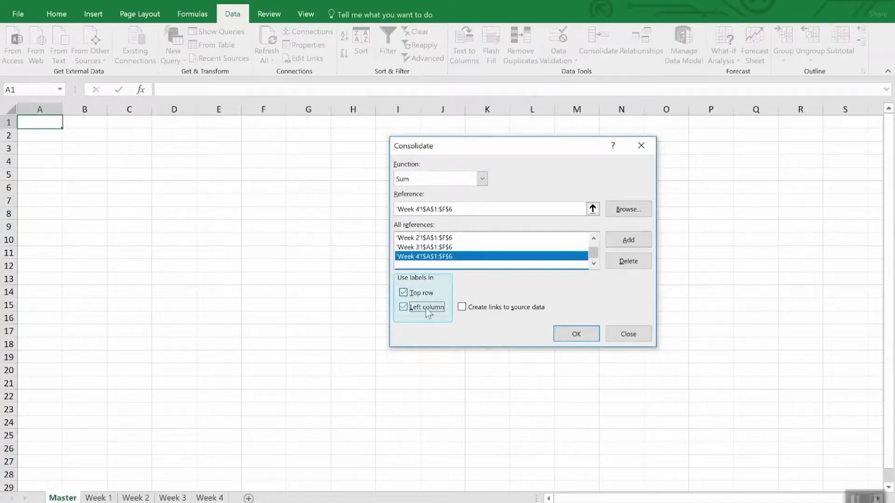
click(507, 310)
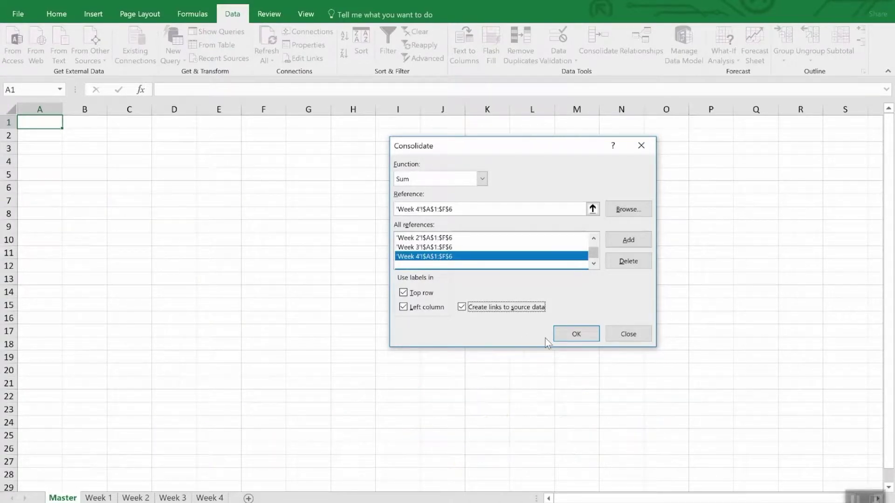
click(566, 334)
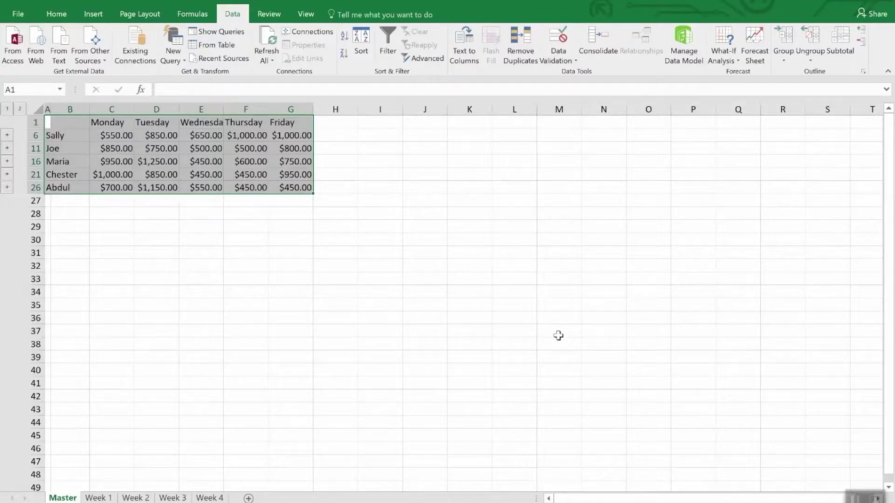
click(558, 335)
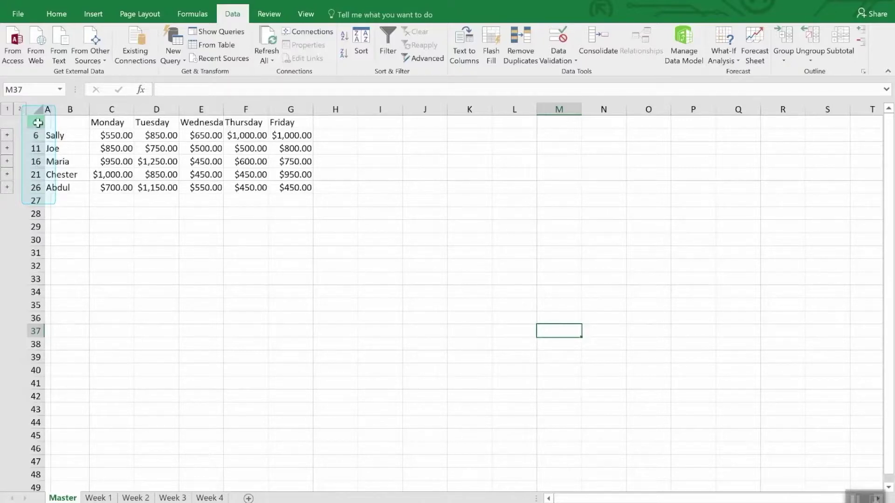
- Unhide the detail rows within rows 1 to 26 of the Master sheet and collapse them again
drag(36, 122, 28, 190)
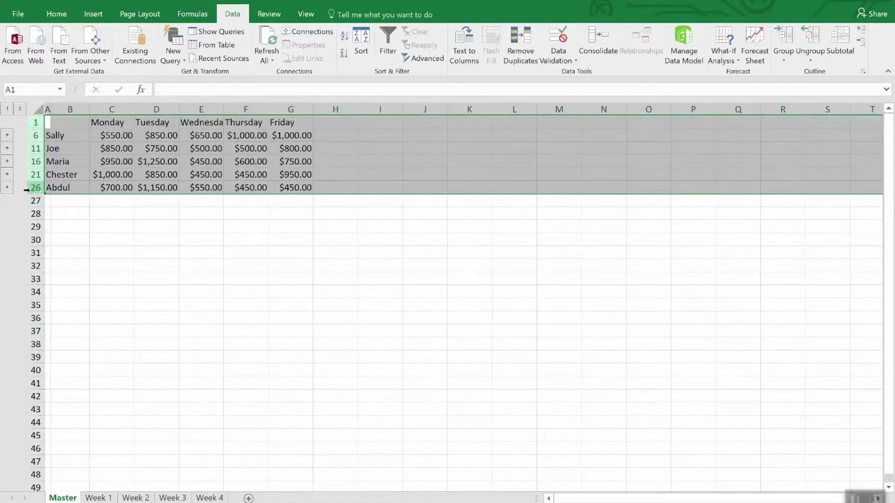
right_click(30, 189)
click(49, 365)
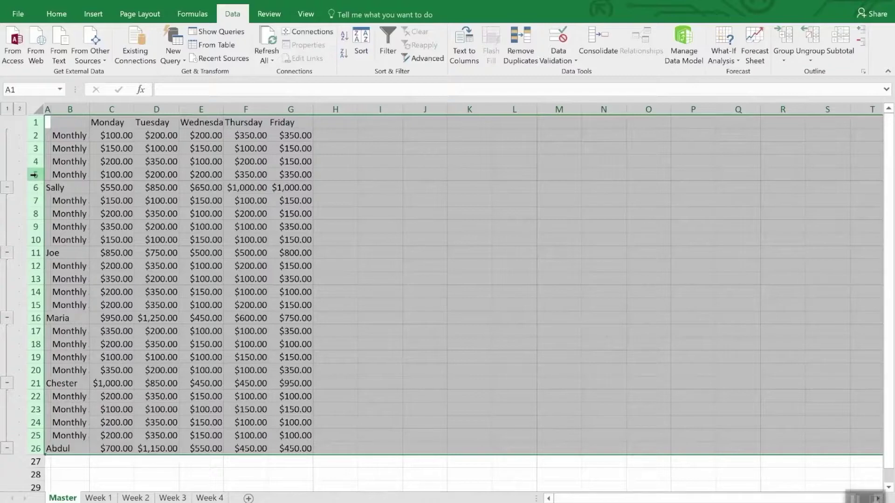
click(199, 472)
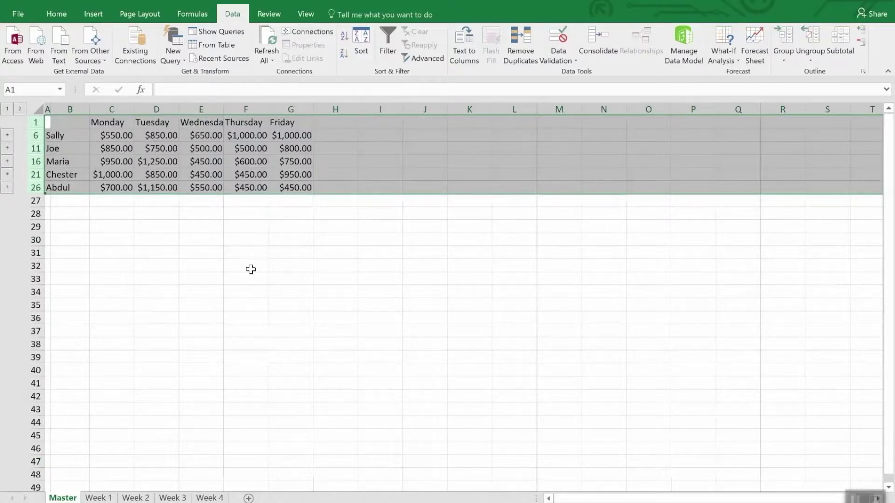
click(241, 246)
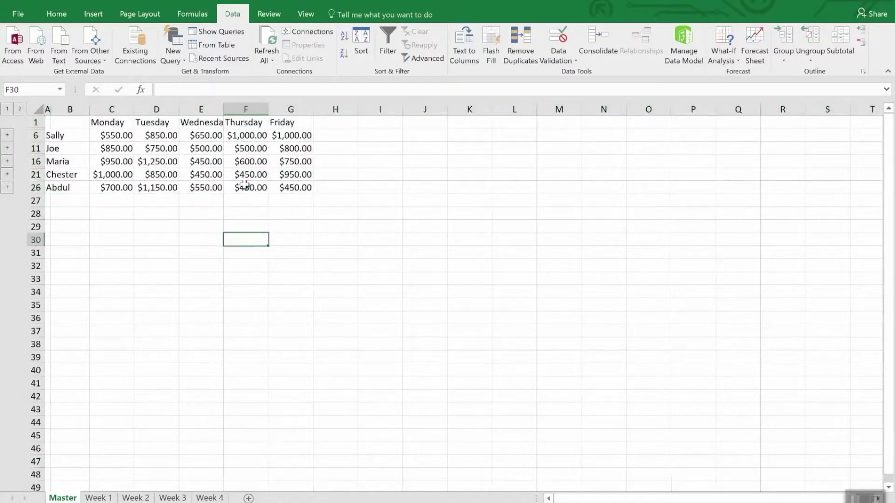
- Set the Thursday amount in cell E2 of the Week 4 sheet to 3500 and check the linked Master total in F6
click(259, 135)
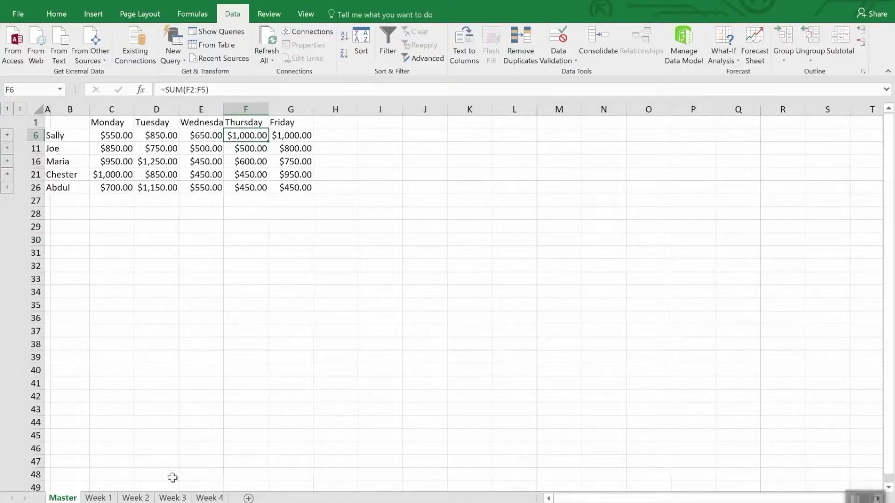
click(204, 498)
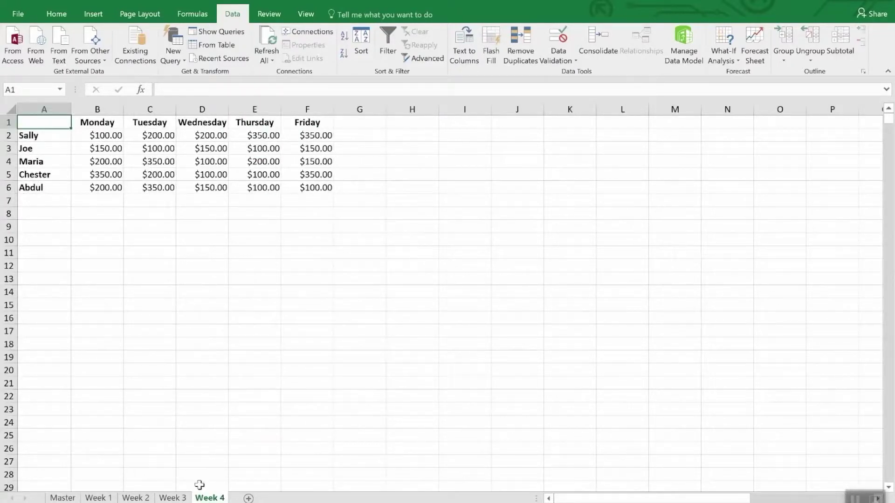
click(270, 135)
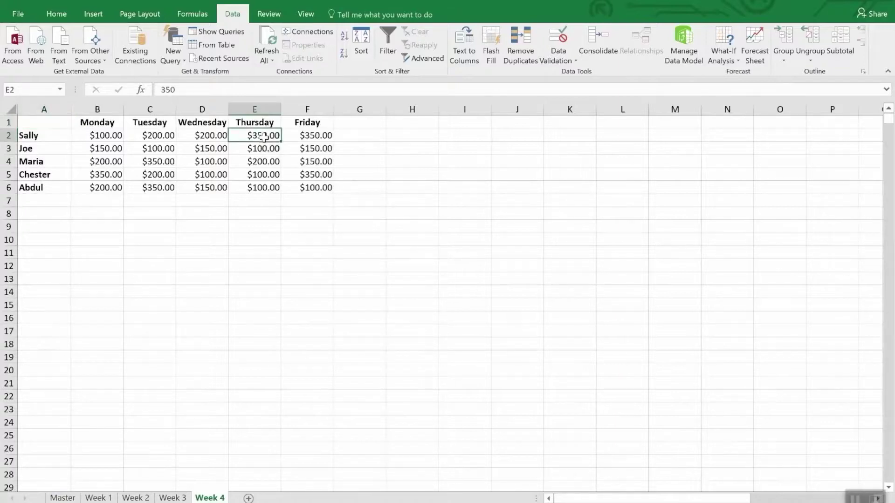
key(F2)
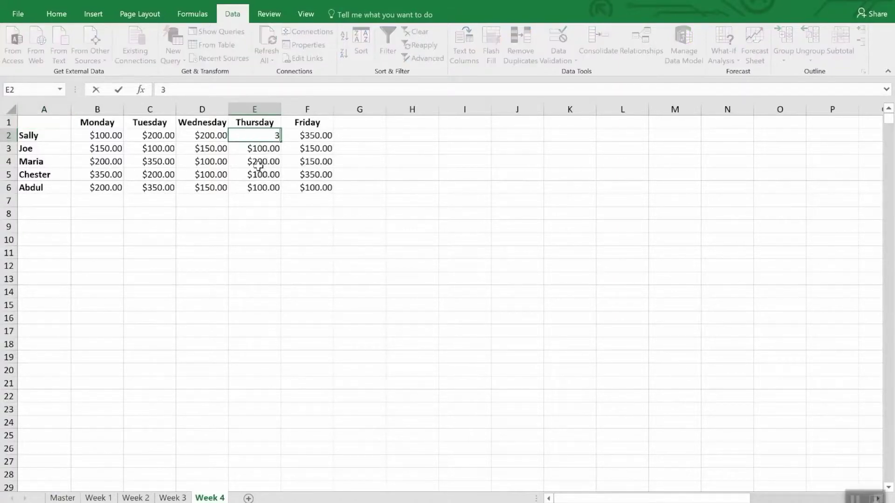
text(0.)
key(Return)
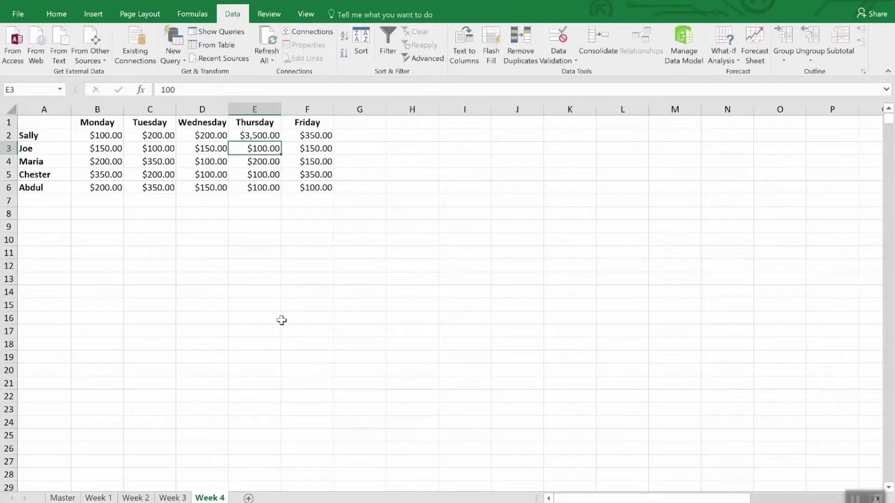
click(66, 498)
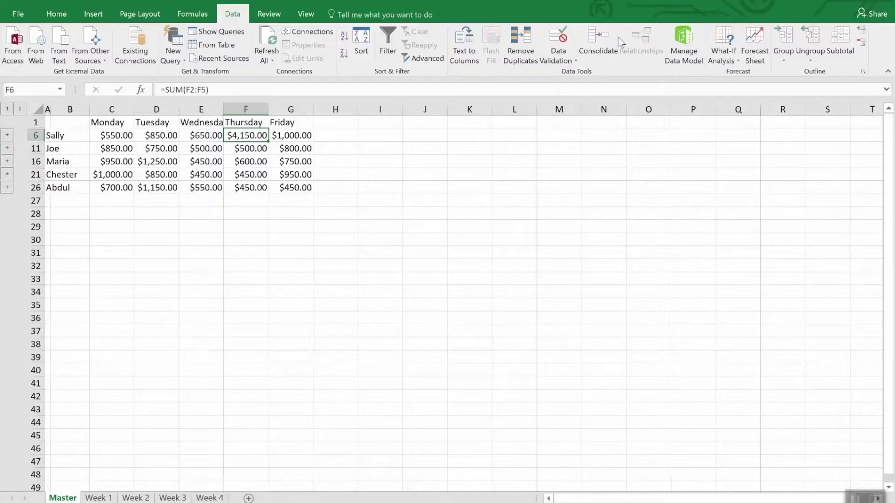
click(605, 41)
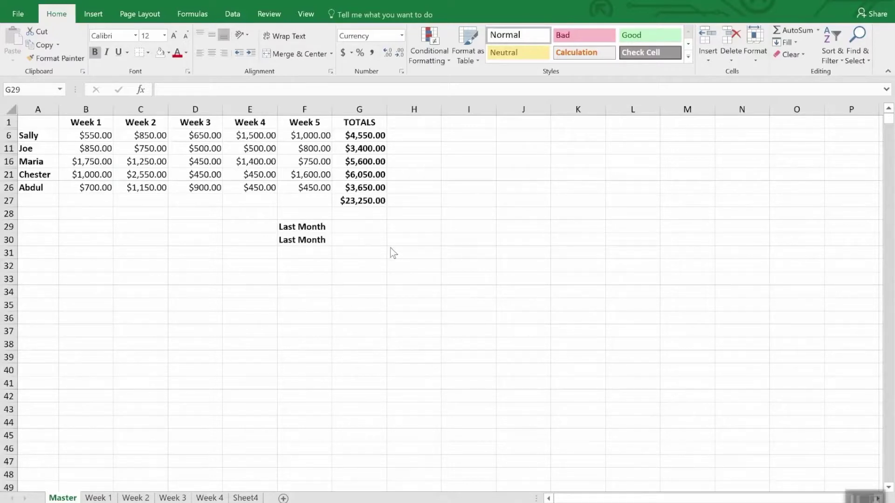
- In cell G29 of the Master sheet, enter a formula linking to the grand total '[Monthly Sales.xlsx]Master'!$G$47, and review that formula
click(345, 226)
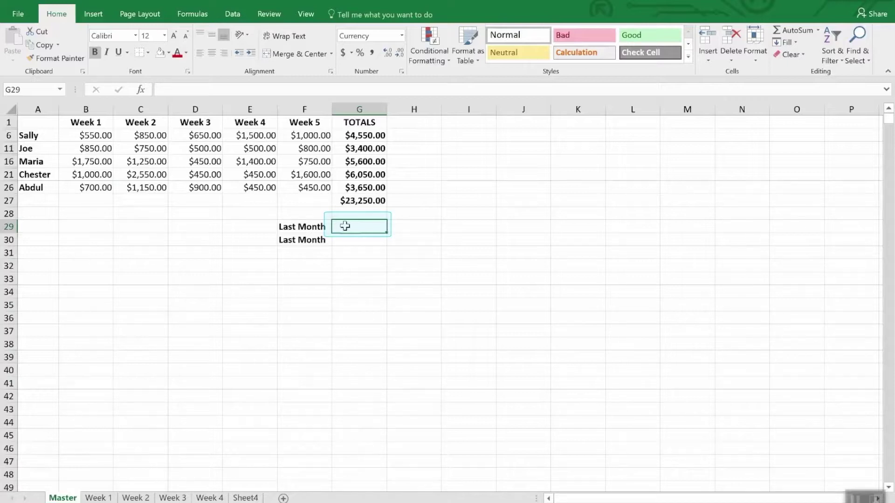
text(=)
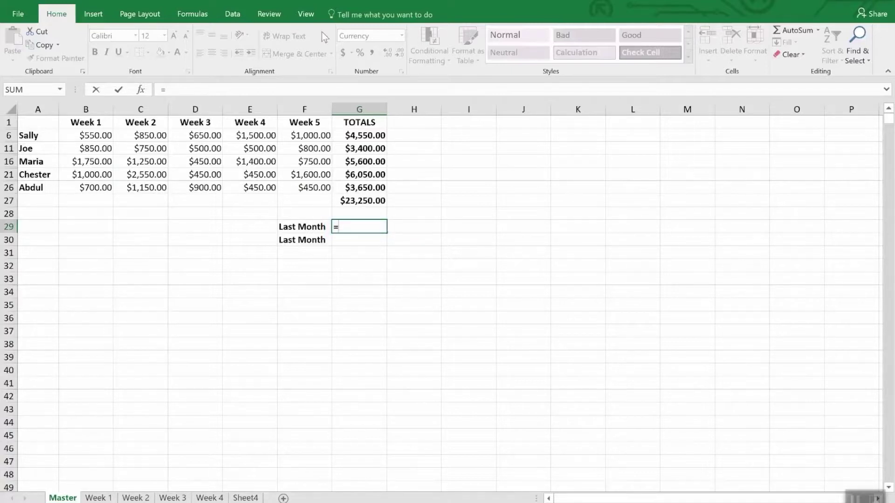
click(310, 16)
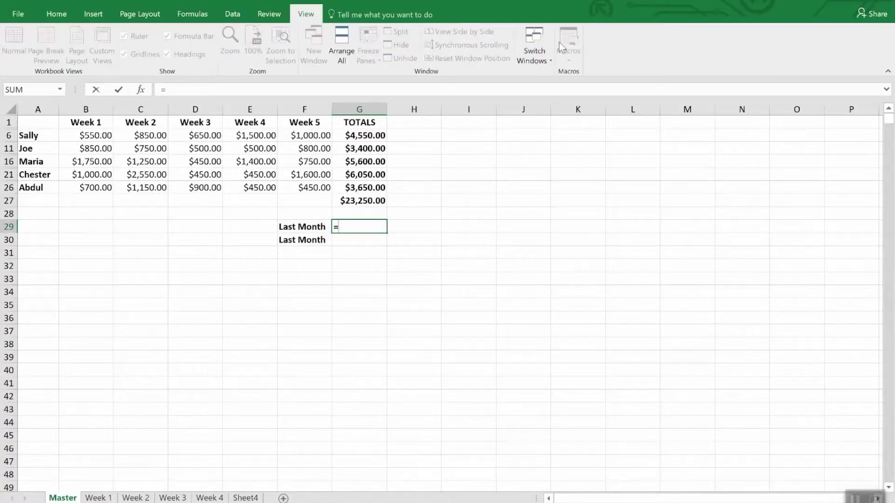
click(544, 52)
click(550, 73)
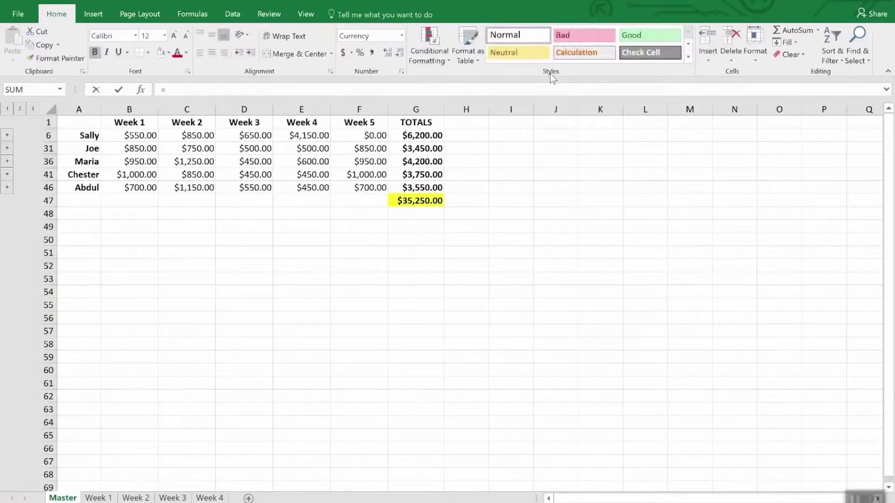
click(419, 201)
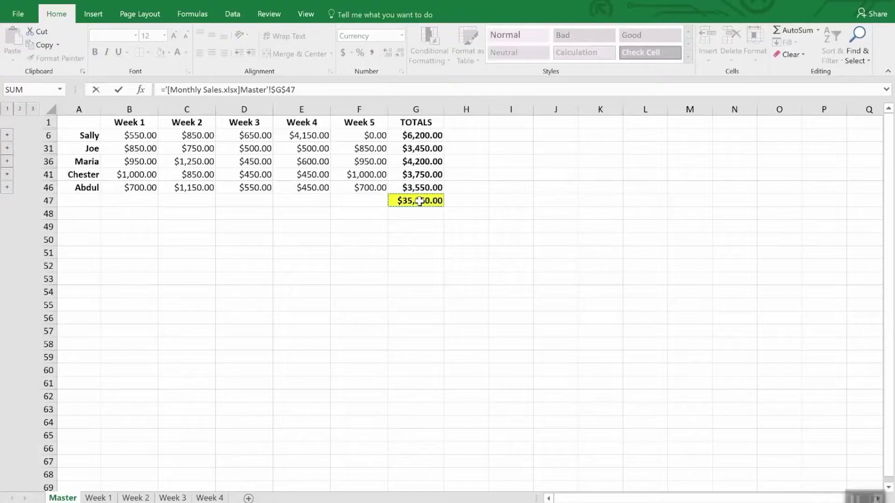
key(Return)
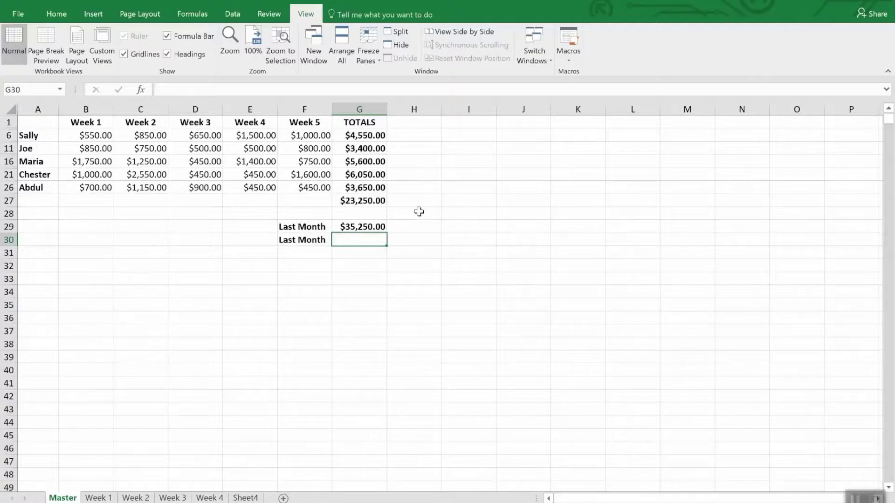
click(379, 228)
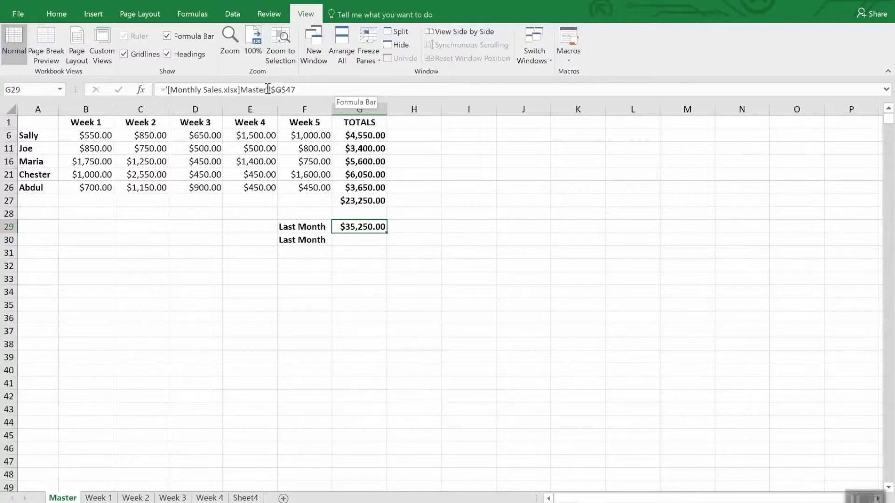
- Select cell G30 of the Master sheet, switch to the Monthly Sales workbook and copy its grand total in Master cell G47
click(353, 241)
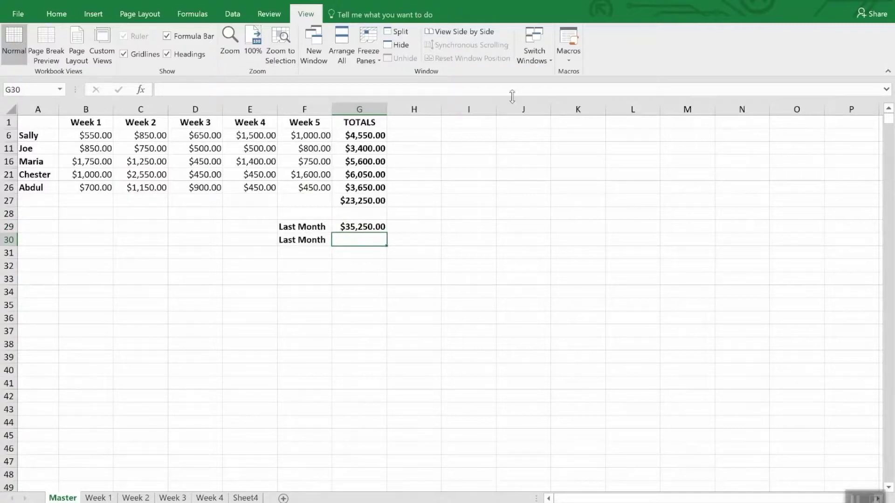
click(539, 44)
click(550, 77)
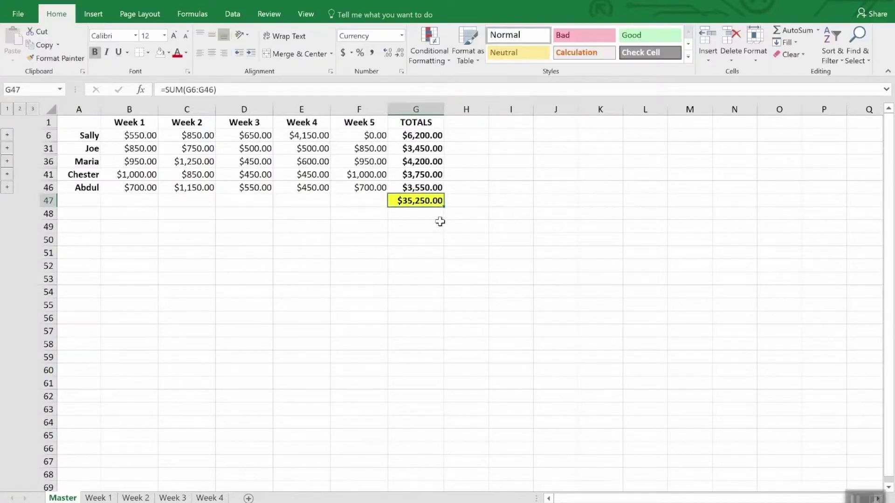
right_click(429, 203)
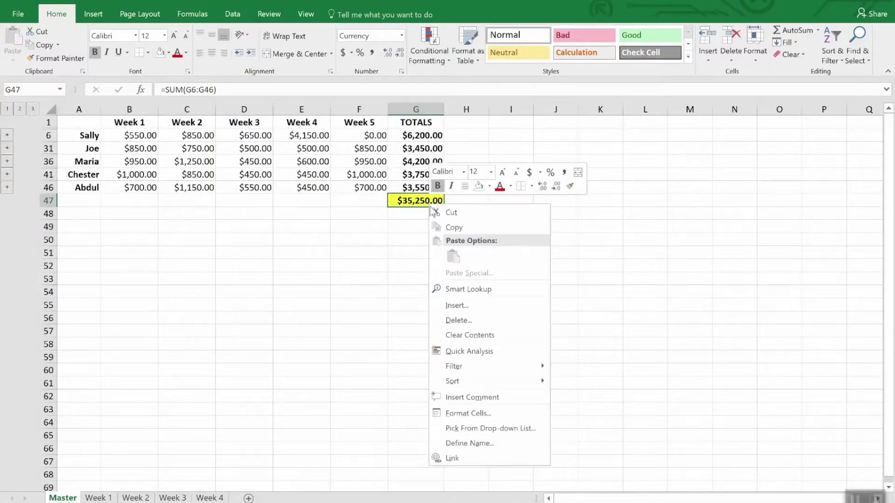
click(452, 227)
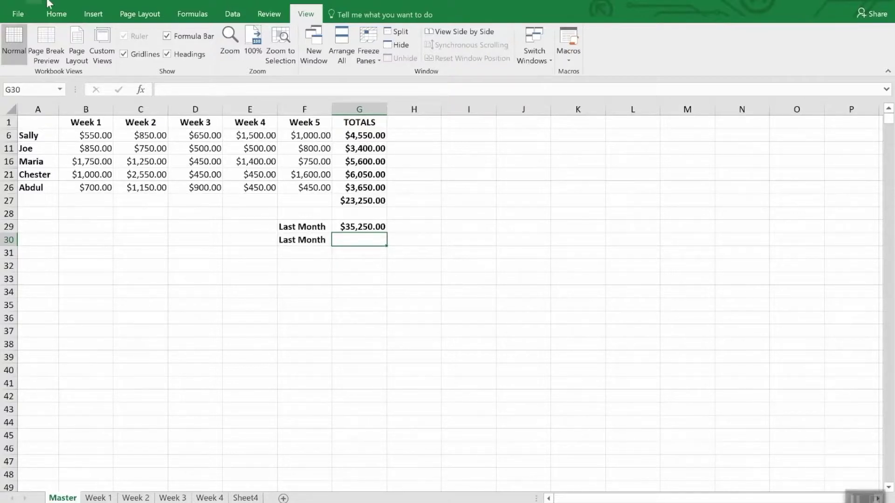
- Paste the copied grand total as a link into cell G30 of the Master sheet and compare its formula with G29
click(56, 16)
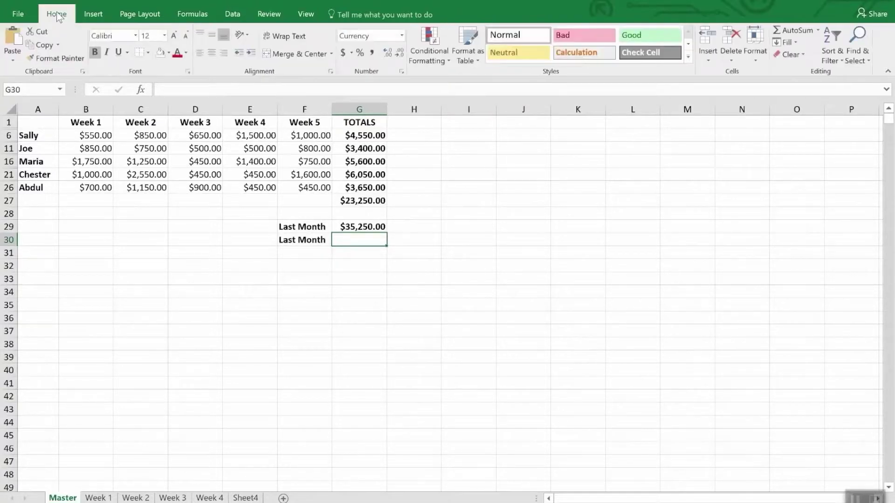
click(11, 61)
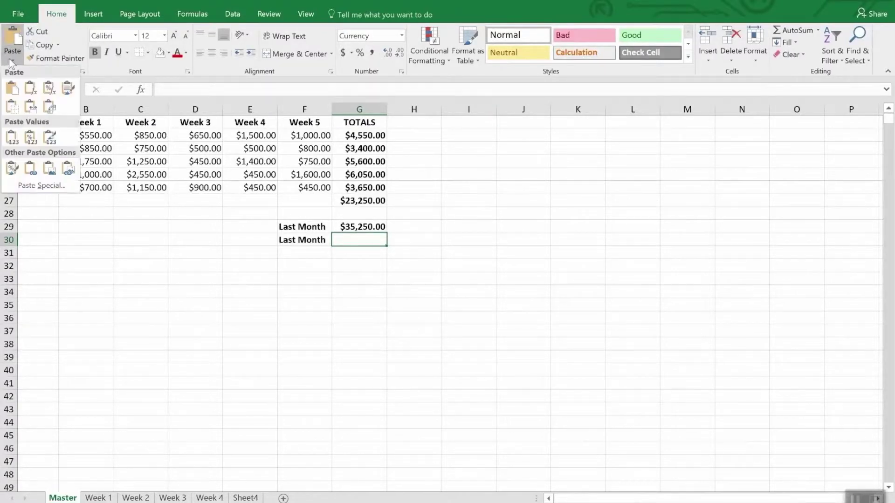
click(38, 185)
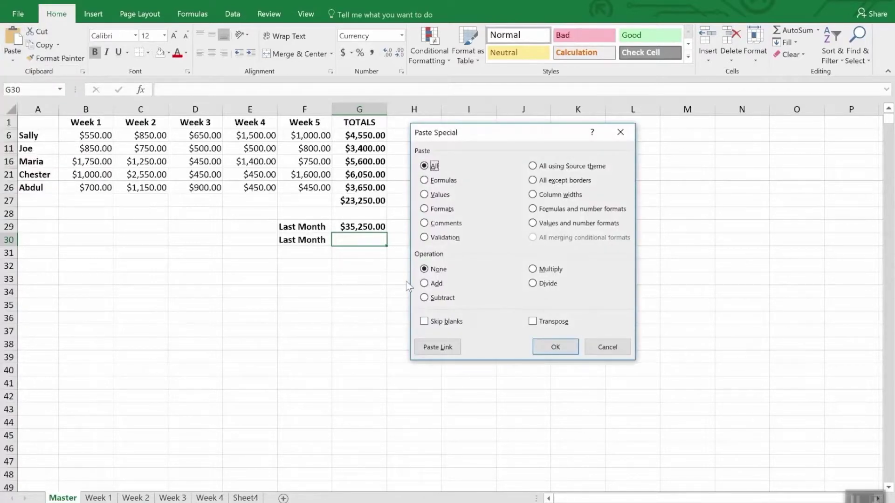
click(436, 348)
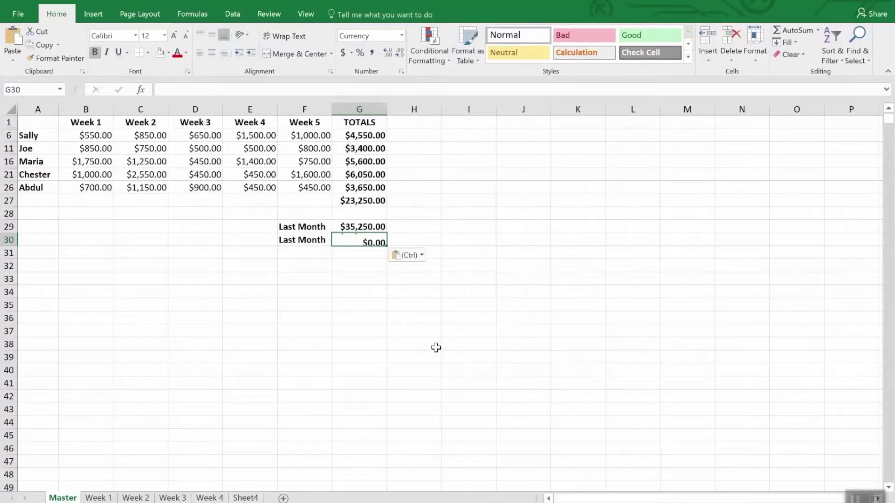
click(429, 183)
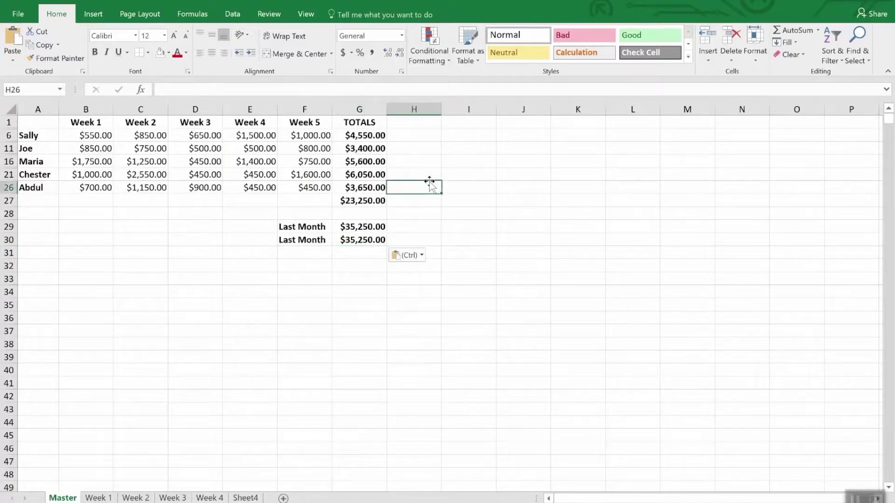
click(365, 239)
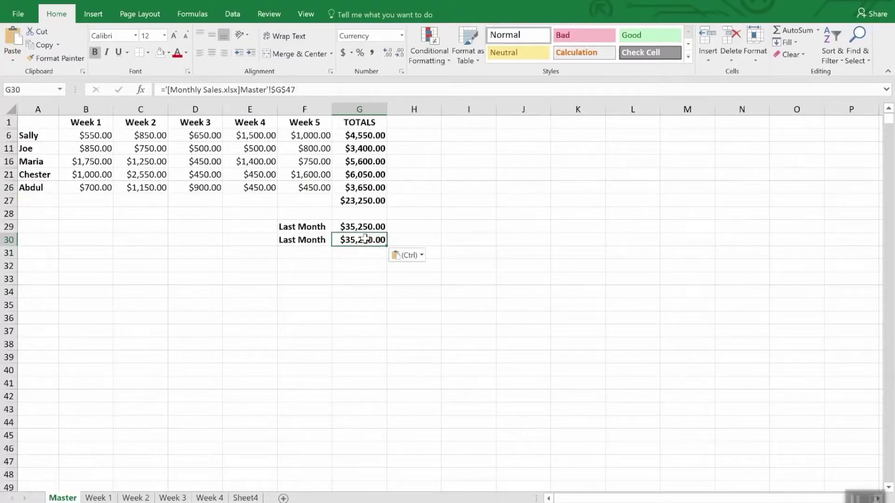
click(365, 227)
click(364, 241)
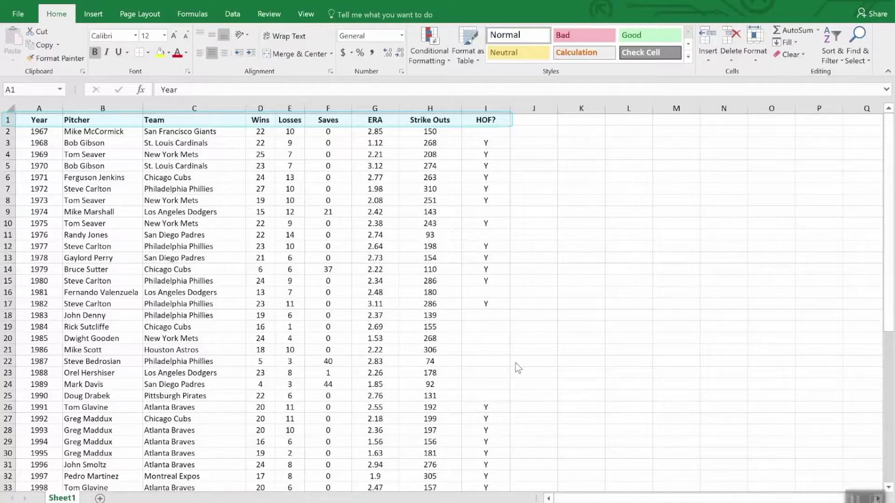
- Sort the pitcher table by the Wins column from largest to smallest and review the sorted rows
scroll(603, 368, down, 12)
scroll(603, 368, up, 12)
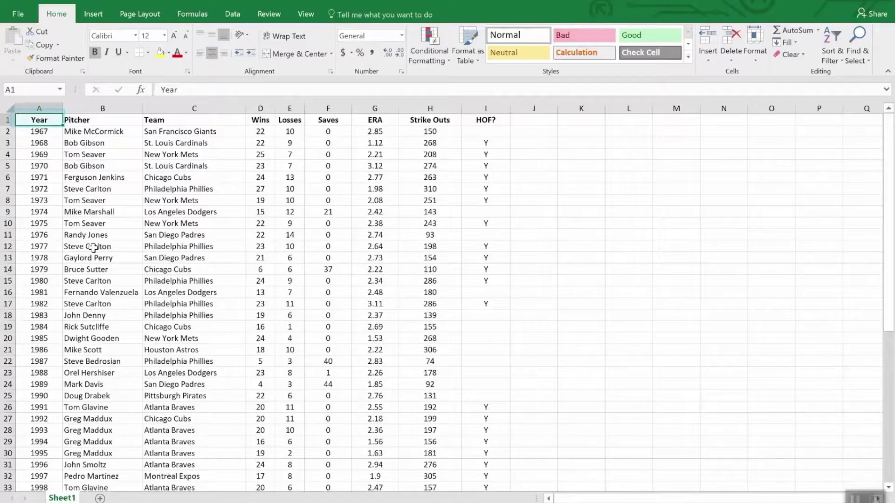
scroll(112, 287, down, 12)
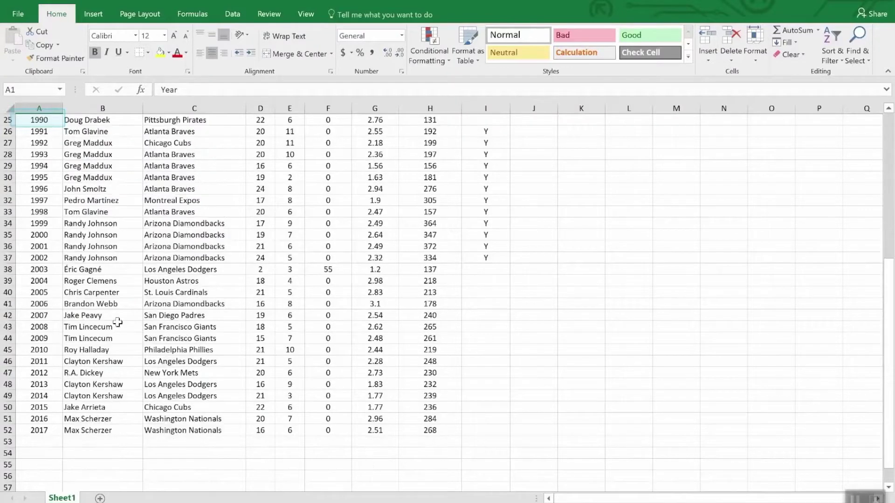
scroll(113, 325, up, 12)
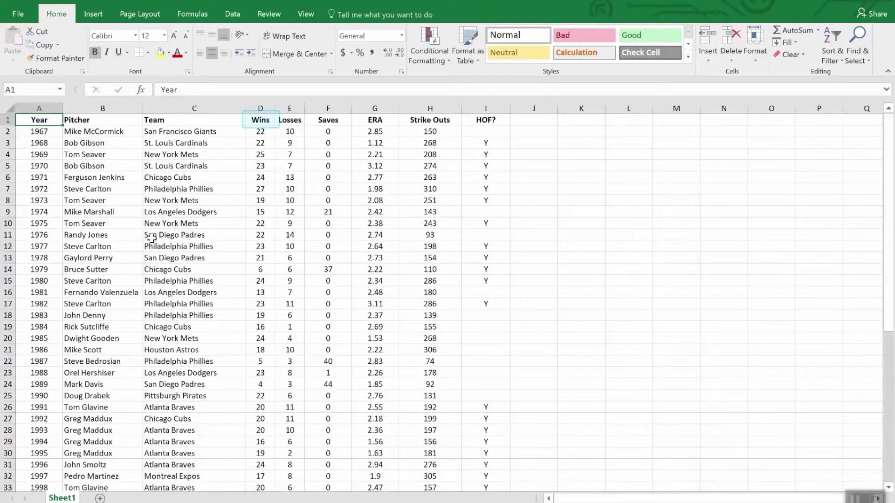
click(263, 121)
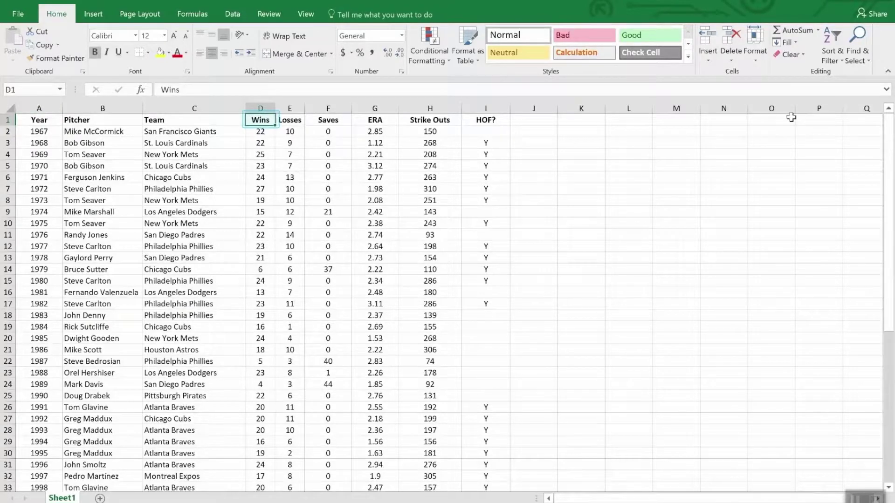
click(834, 35)
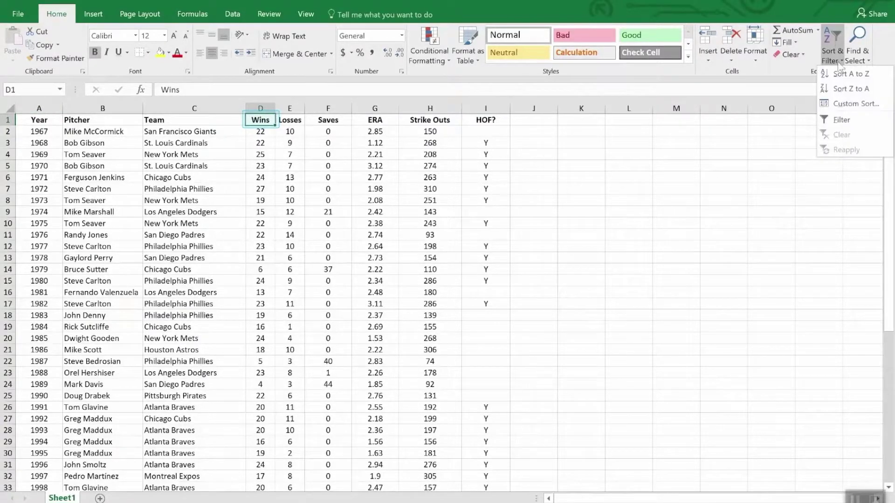
click(843, 89)
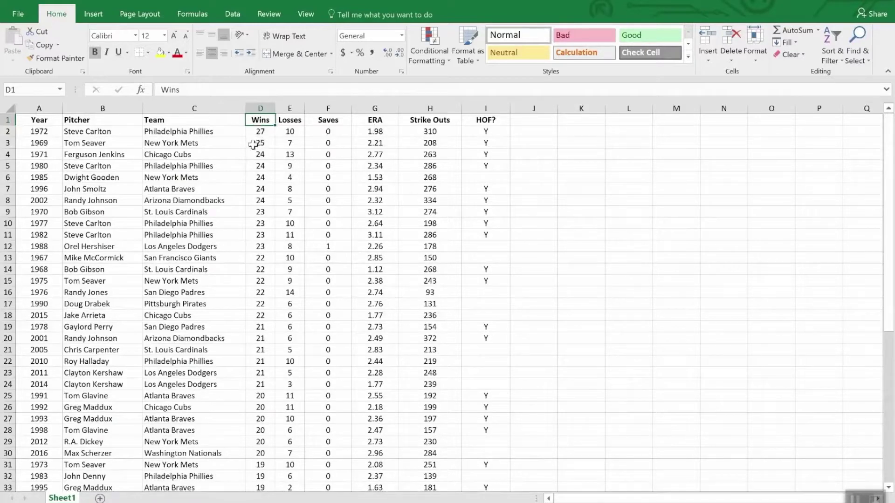
scroll(260, 145, down, 8)
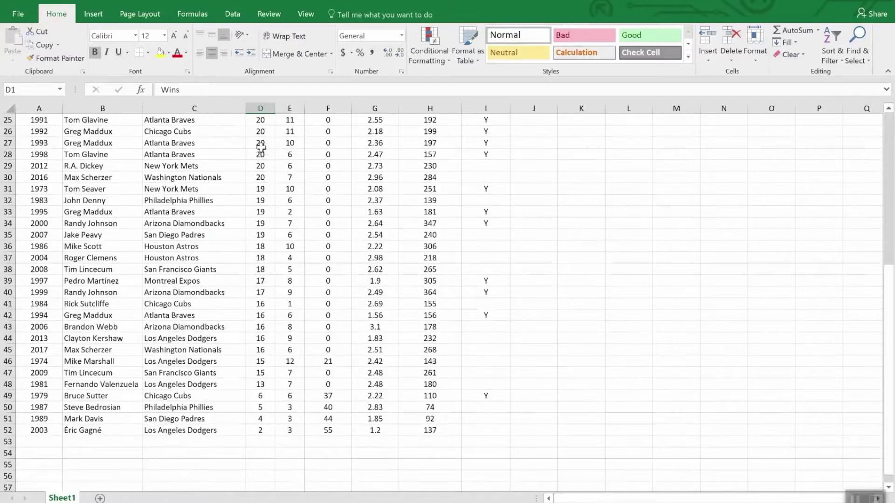
scroll(260, 148, up, 8)
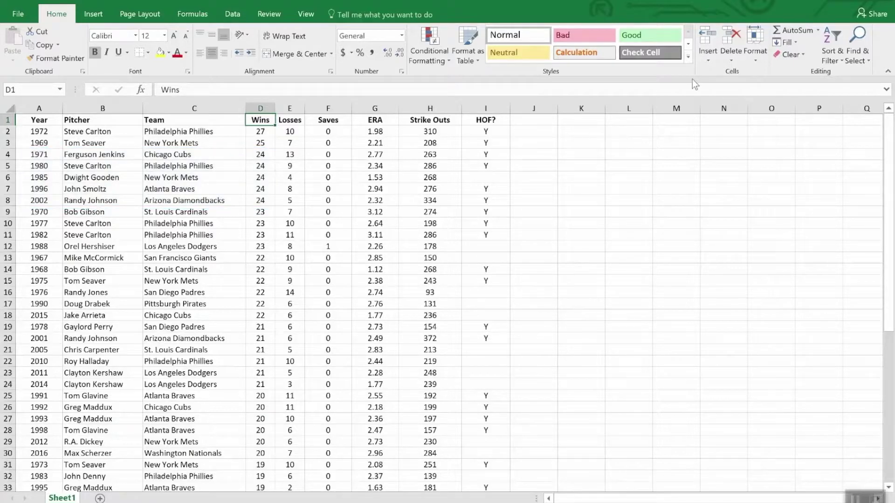
- Apply a custom sort by Wins largest to smallest, with a second level by ERA smallest to largest
click(833, 39)
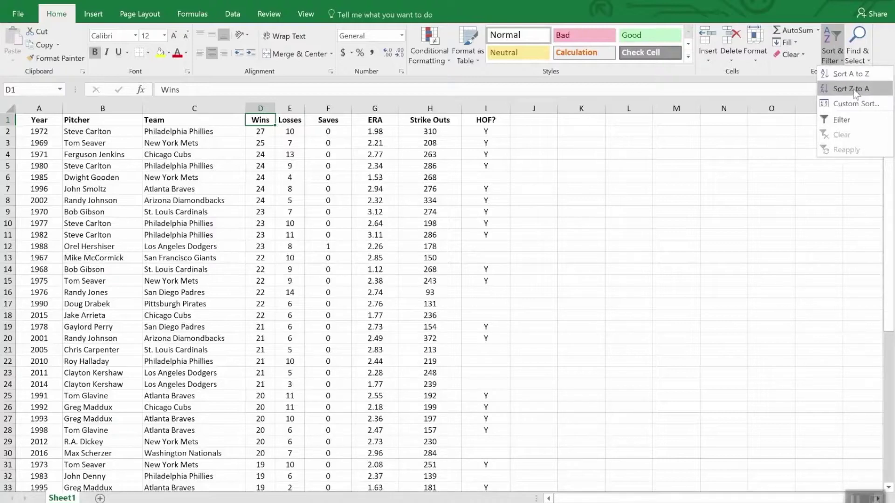
click(854, 103)
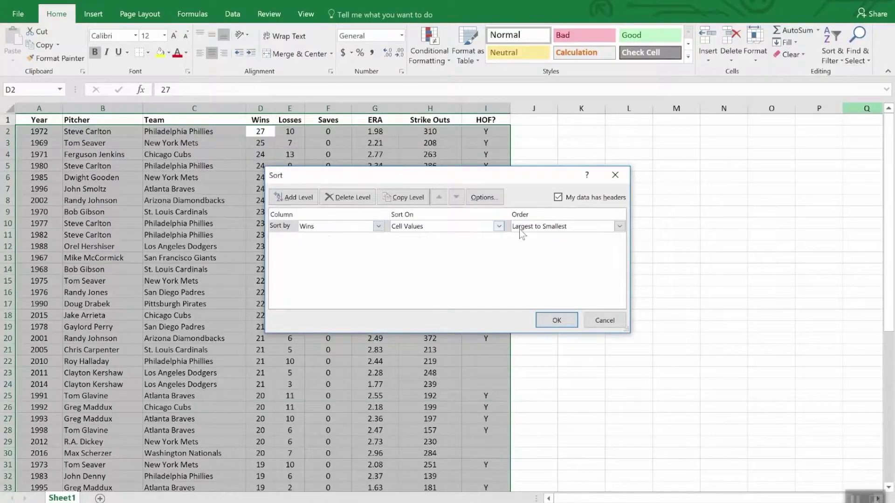
click(300, 200)
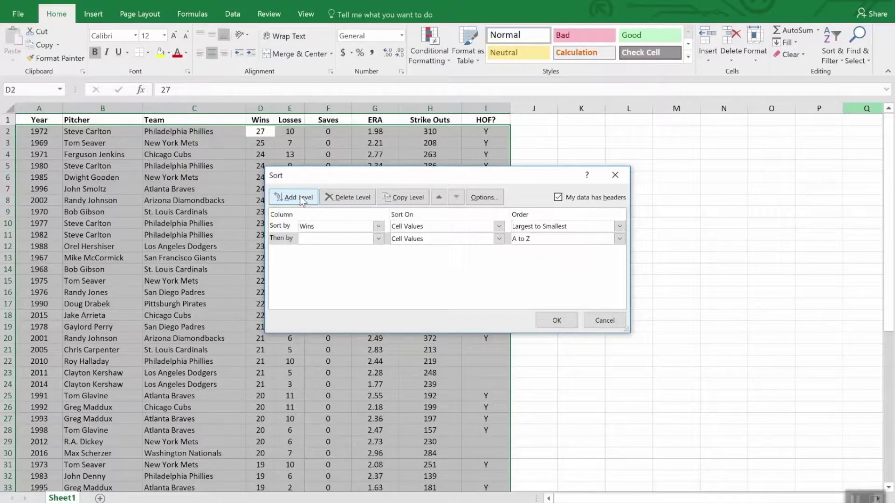
click(377, 239)
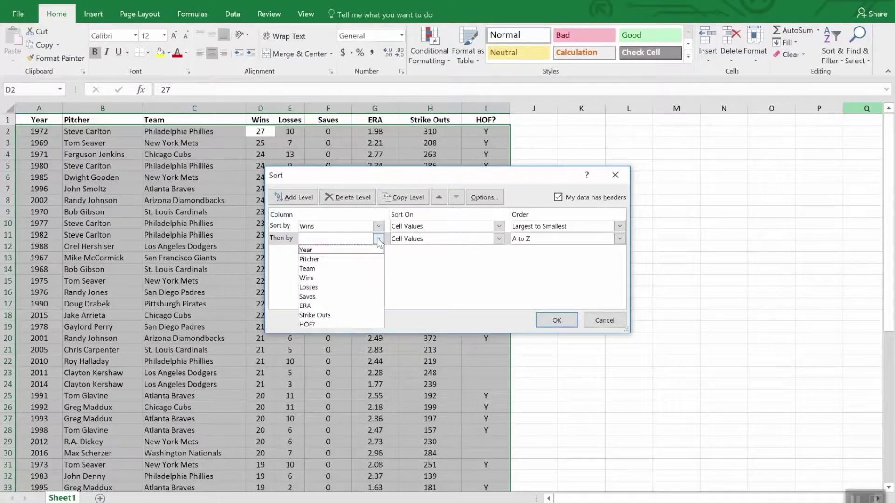
click(353, 307)
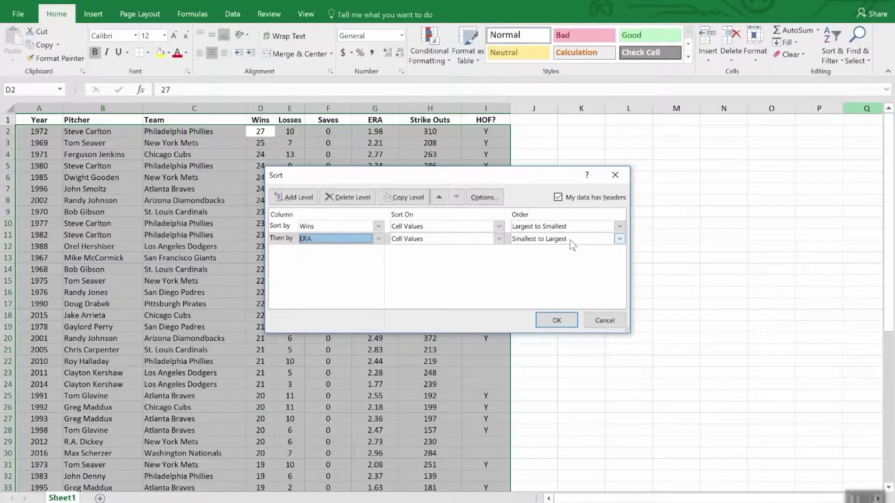
click(552, 320)
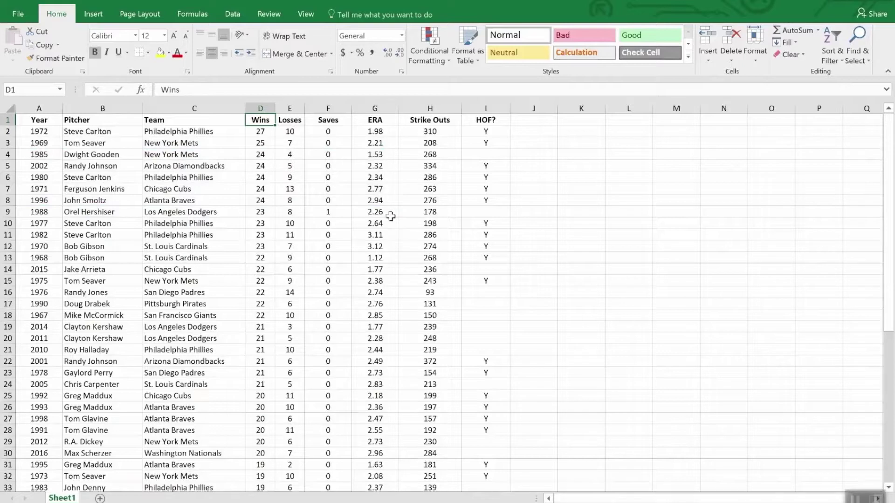
- Turn on filtering for the header row of the pitcher table
click(331, 121)
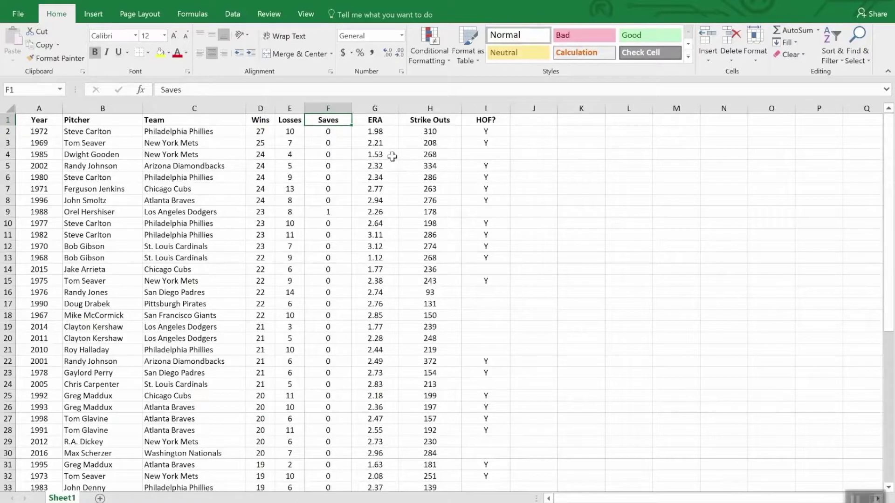
click(830, 47)
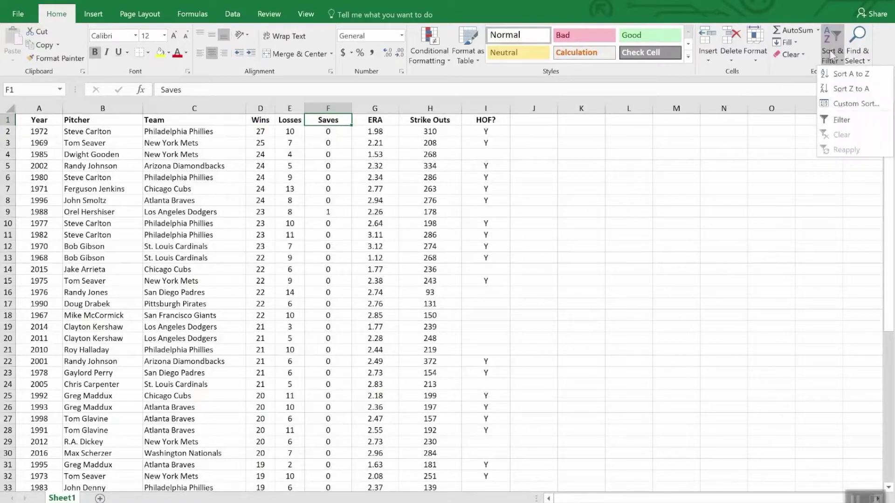
click(839, 121)
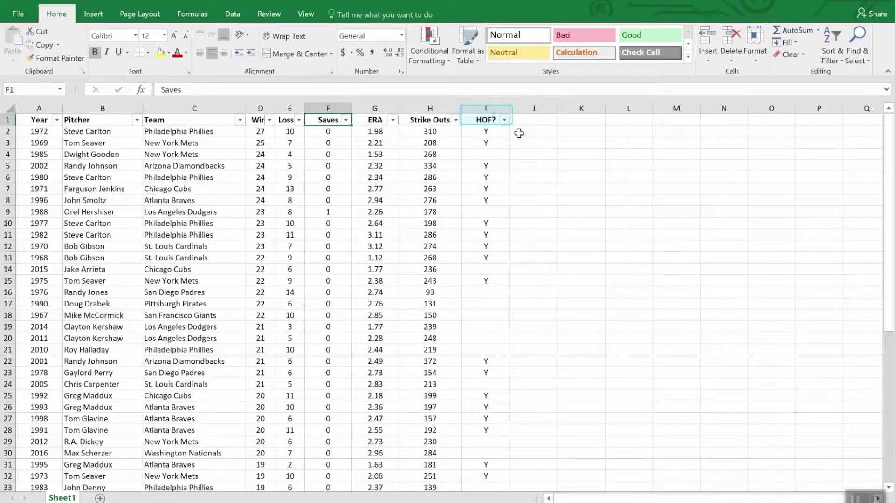
- Filter the HOF? column to show only Y and sort the filtered rows by Strike Outs from largest to smallest
click(504, 121)
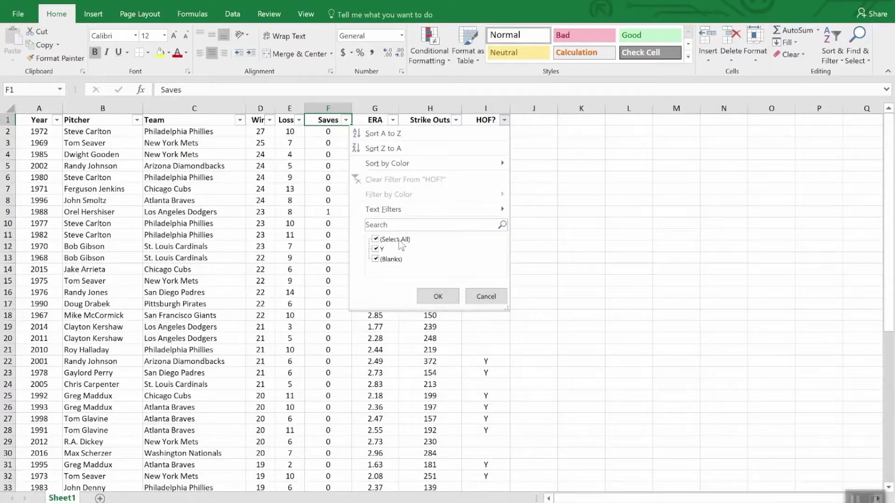
click(375, 240)
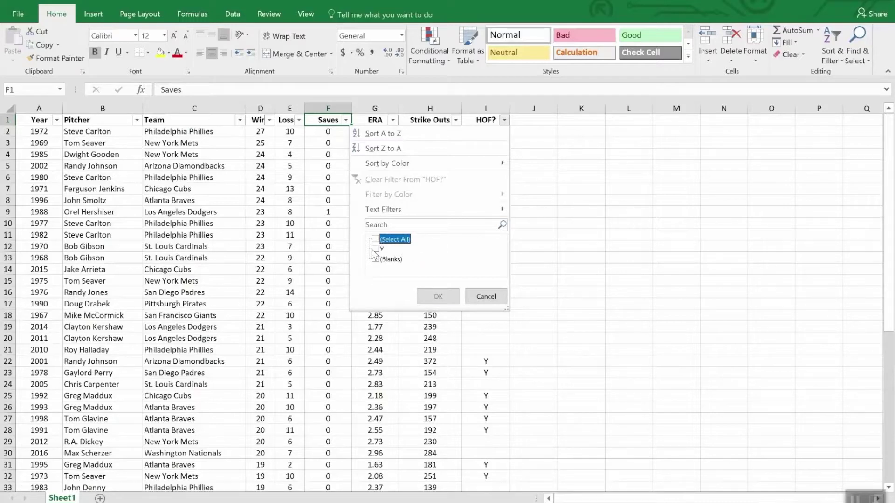
click(375, 250)
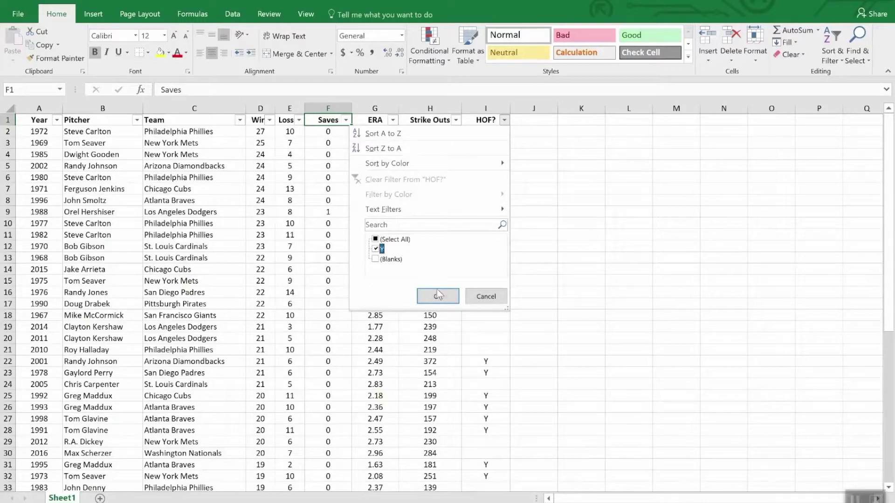
click(438, 297)
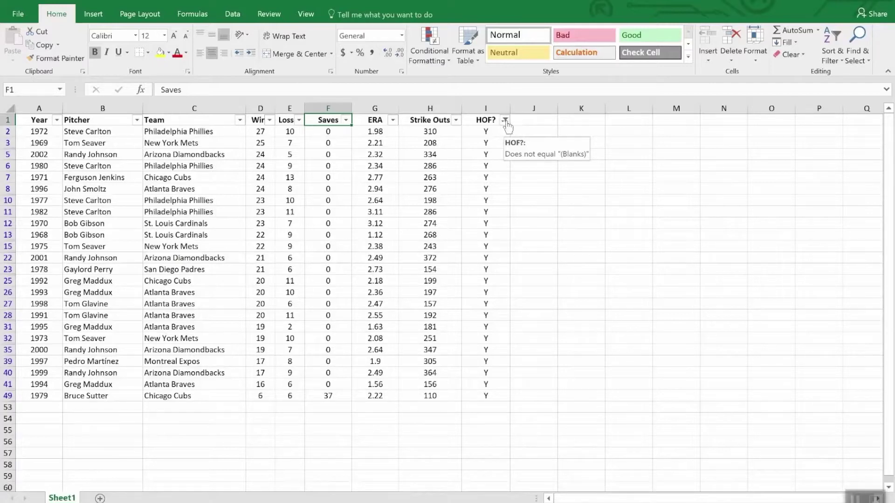
click(457, 120)
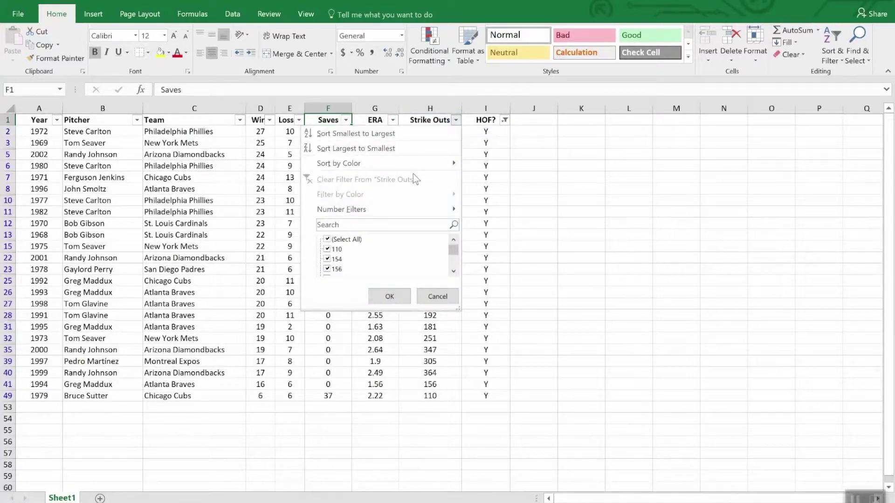
click(404, 149)
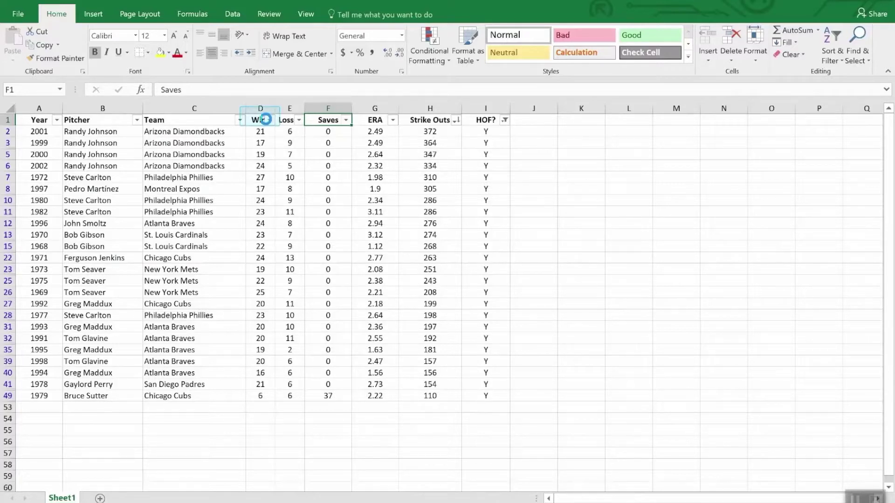
- Filter the Wins column to show only rows where wins are less than 20
click(270, 120)
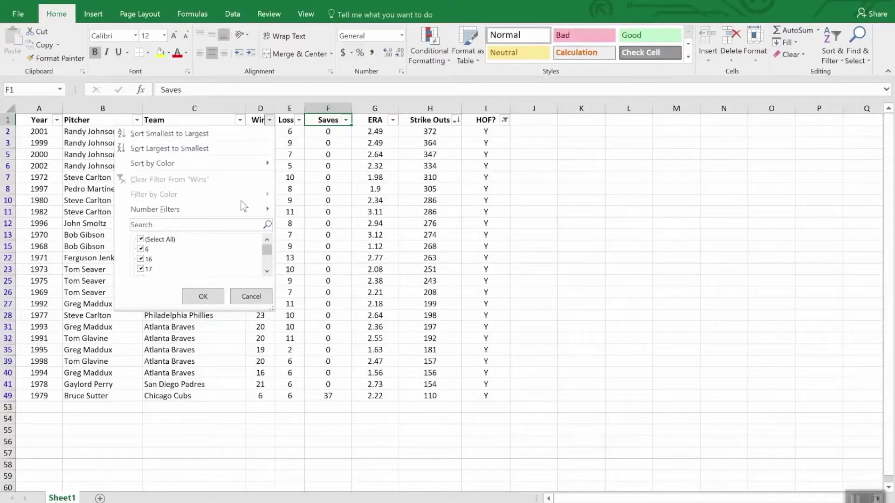
mouse_move(240, 209)
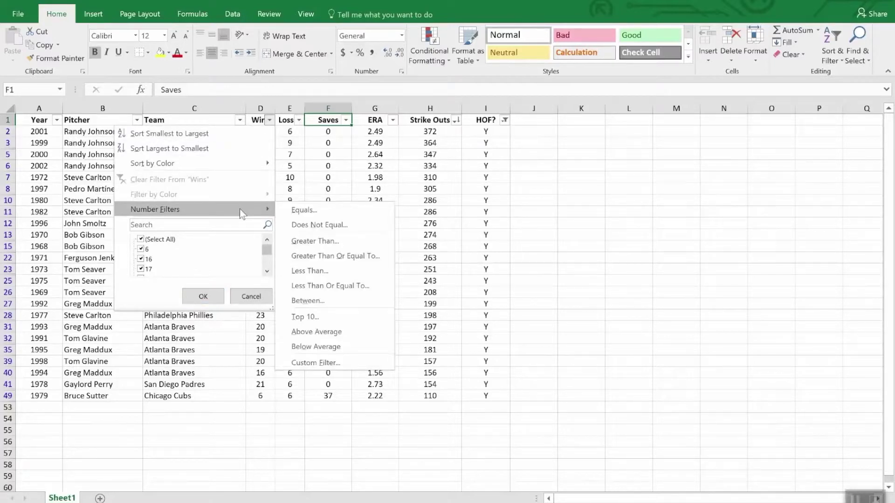
click(332, 270)
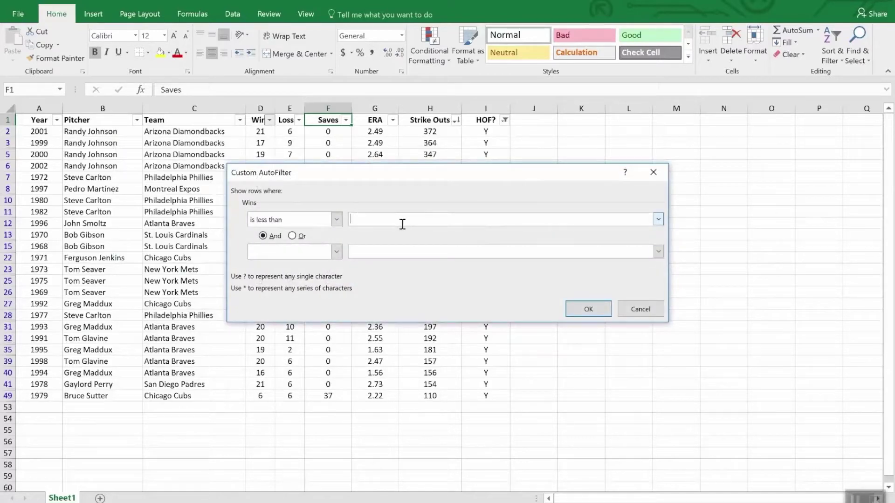
text(20)
click(602, 310)
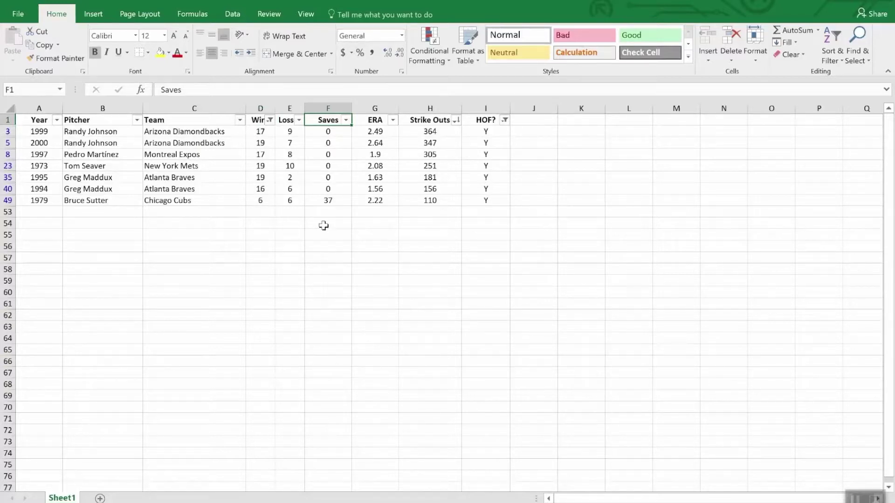
- Add an AutoSum subtotal of the filtered Strike Outs column in H53
click(427, 213)
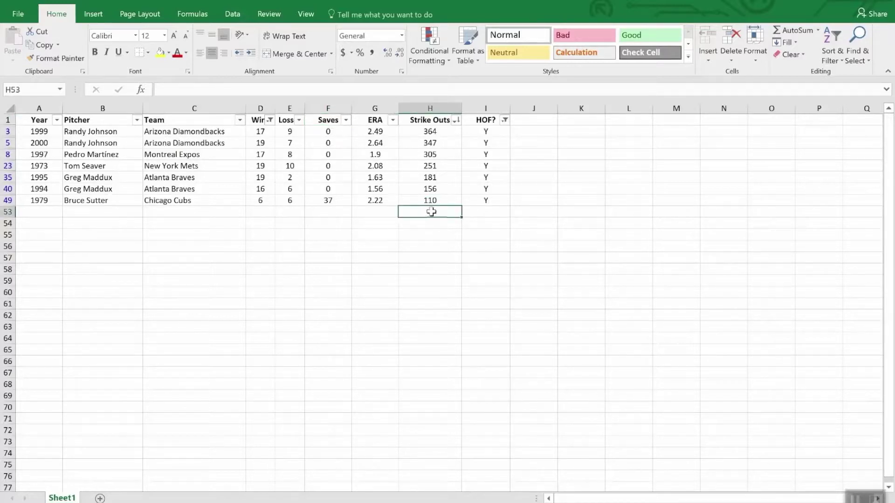
click(794, 30)
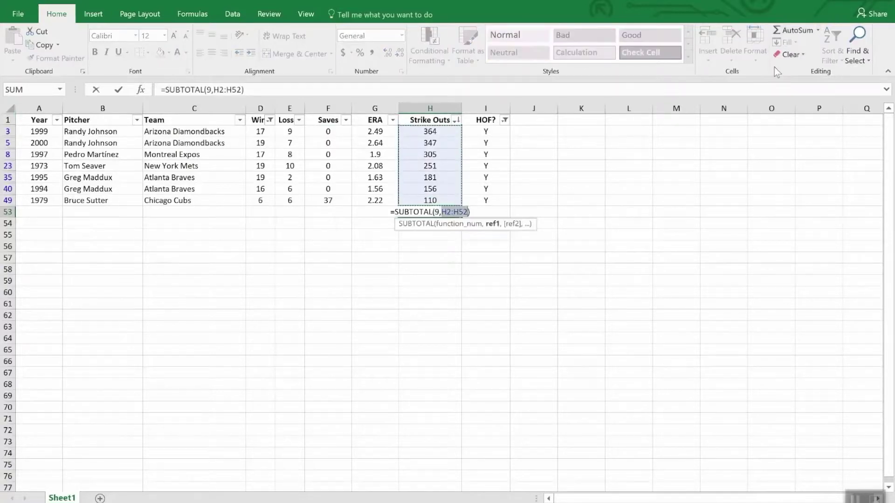
key(Return)
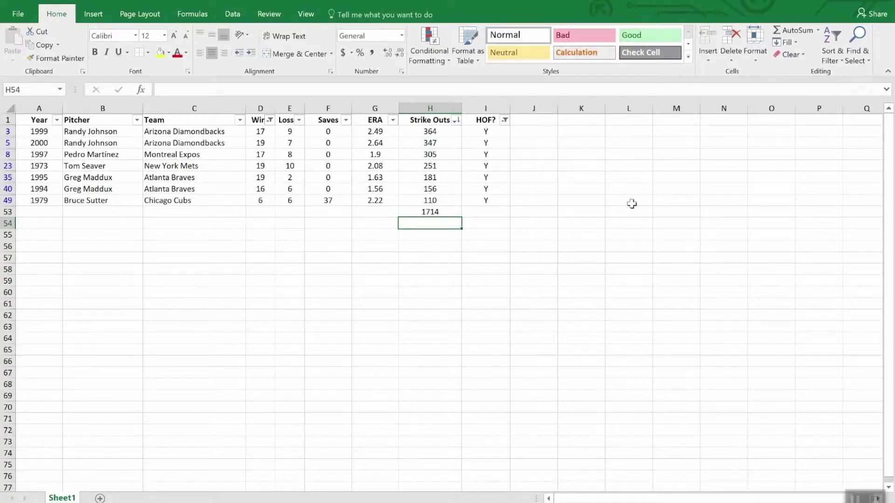
- Clear the filters from the HOF? and Wins columns and check the Strike Outs subtotal in H53
click(504, 120)
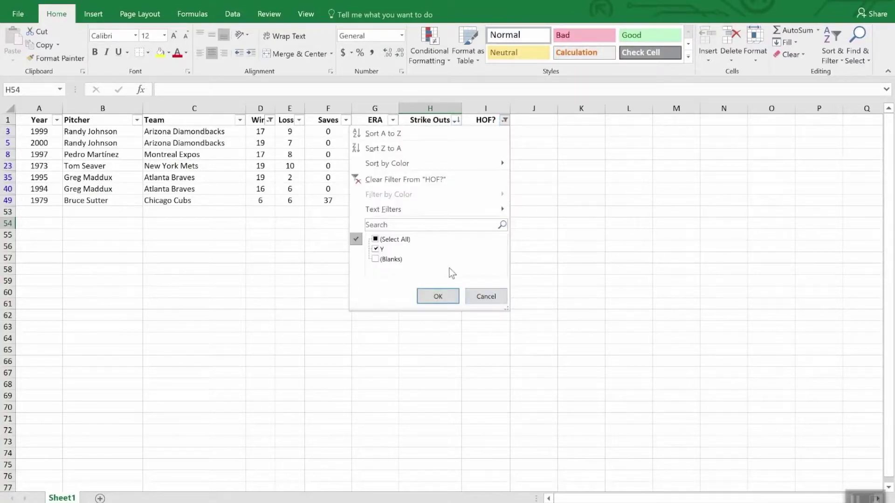
click(427, 179)
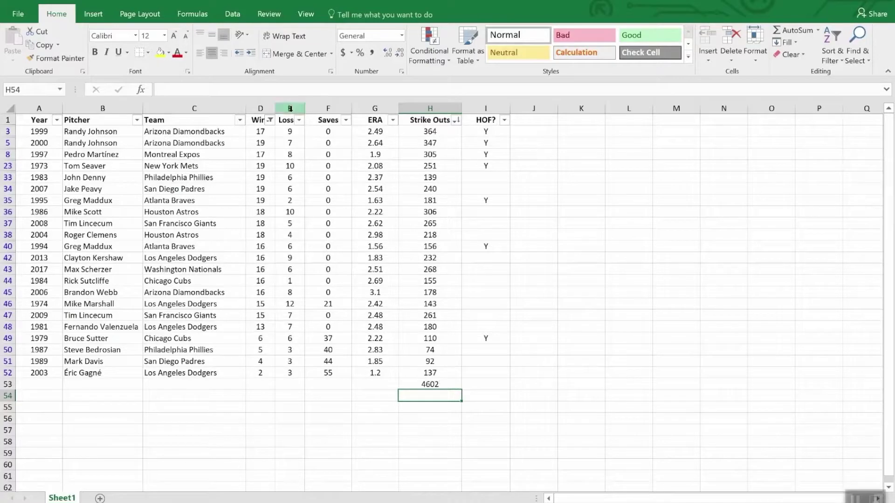
click(269, 120)
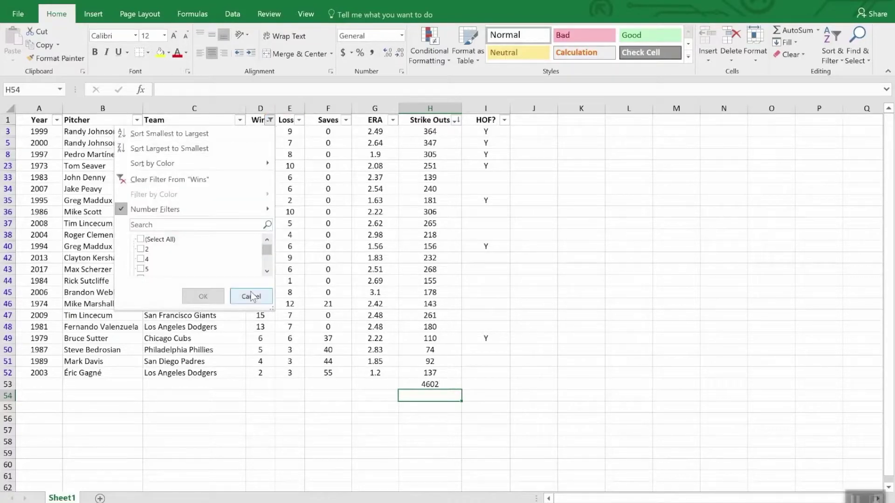
click(191, 181)
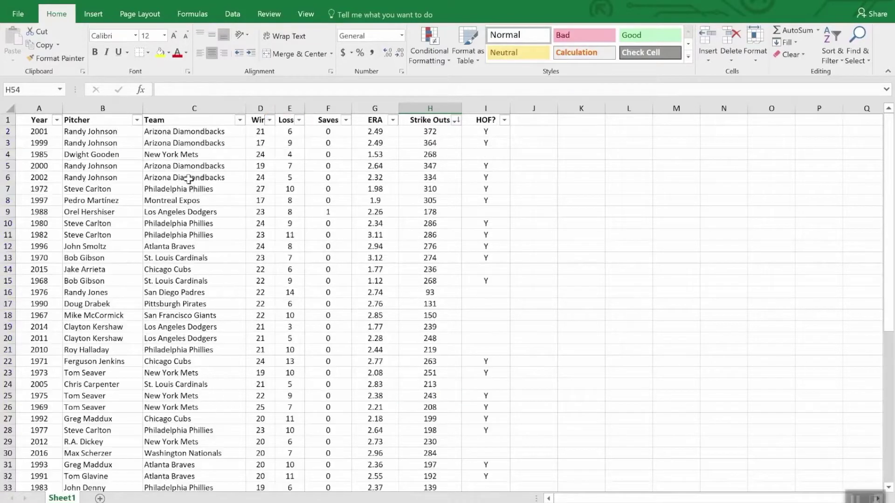
scroll(459, 334, down, 12)
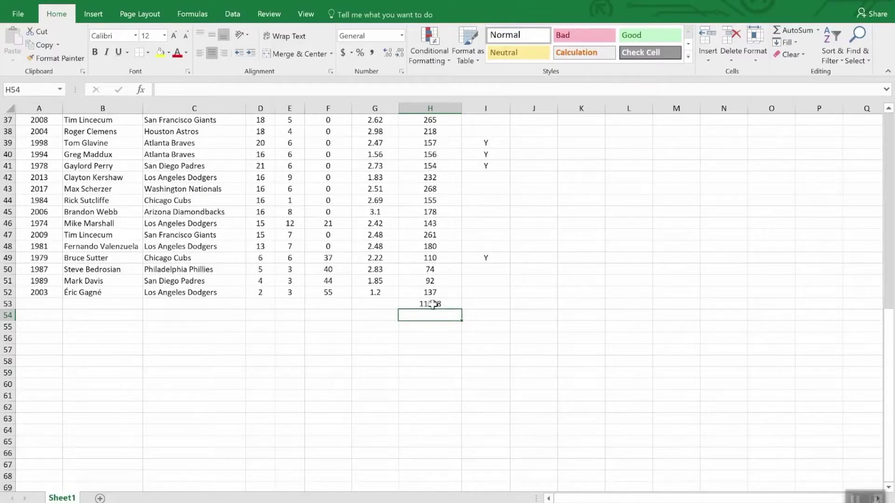
click(451, 304)
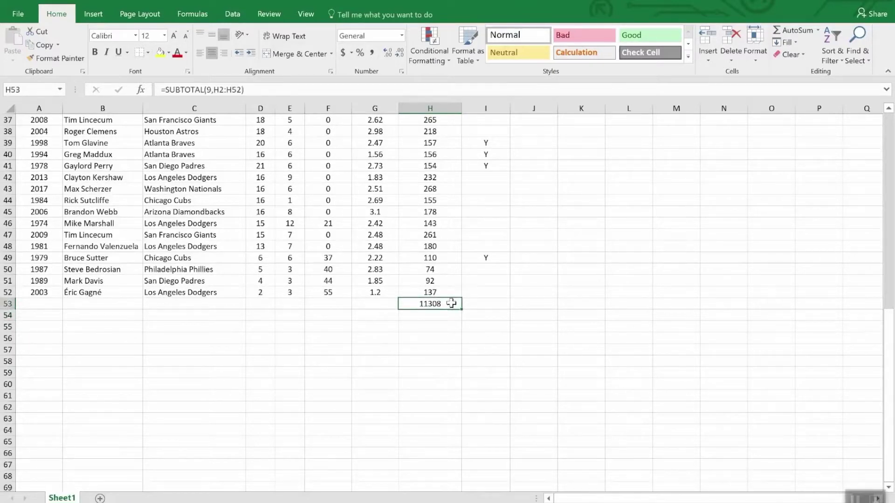
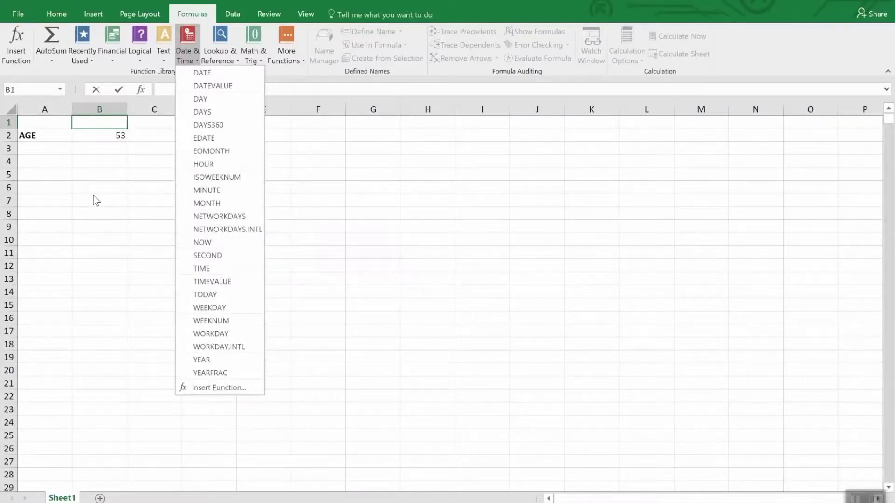
- Review the AGE formula in B2 and browse the Date and Time number formats available for it
click(91, 132)
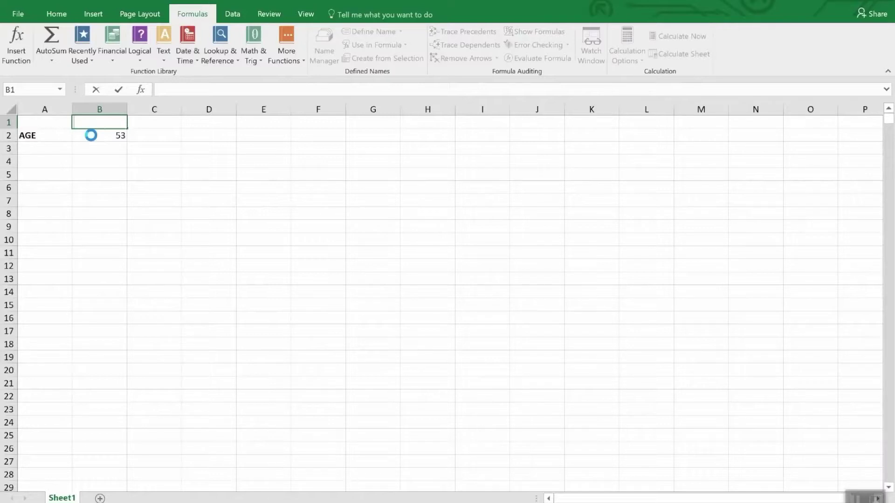
click(92, 135)
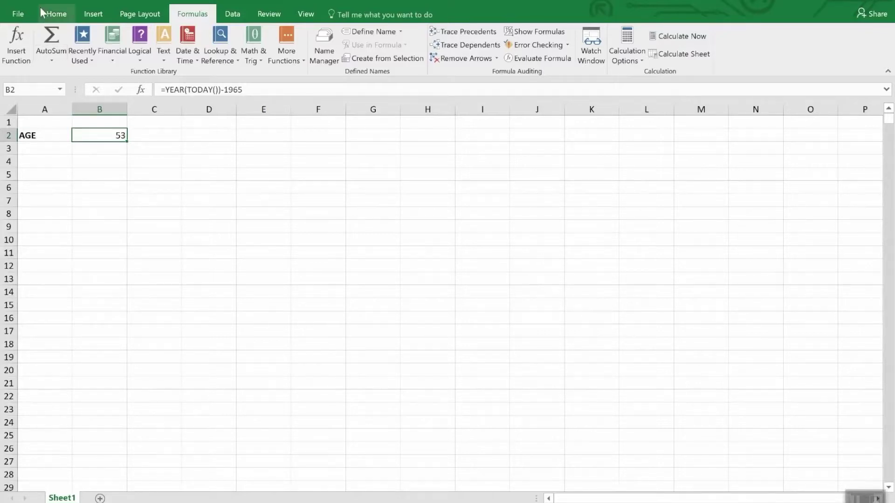
click(56, 15)
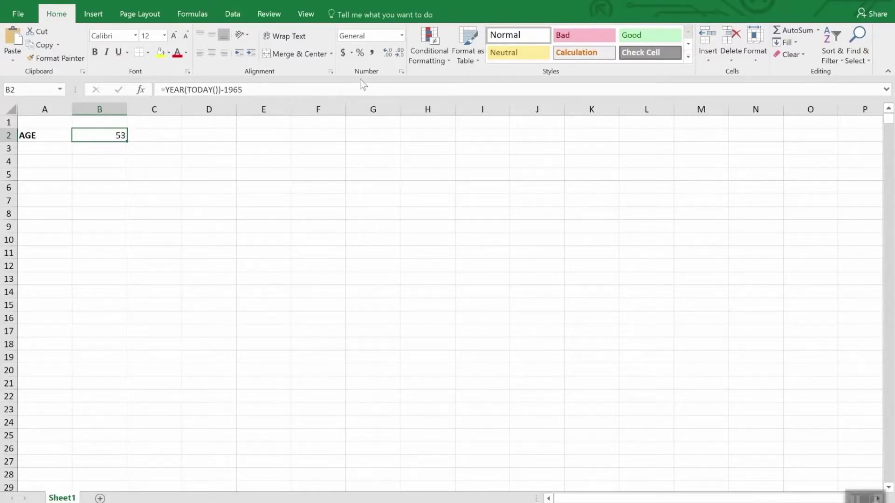
click(402, 36)
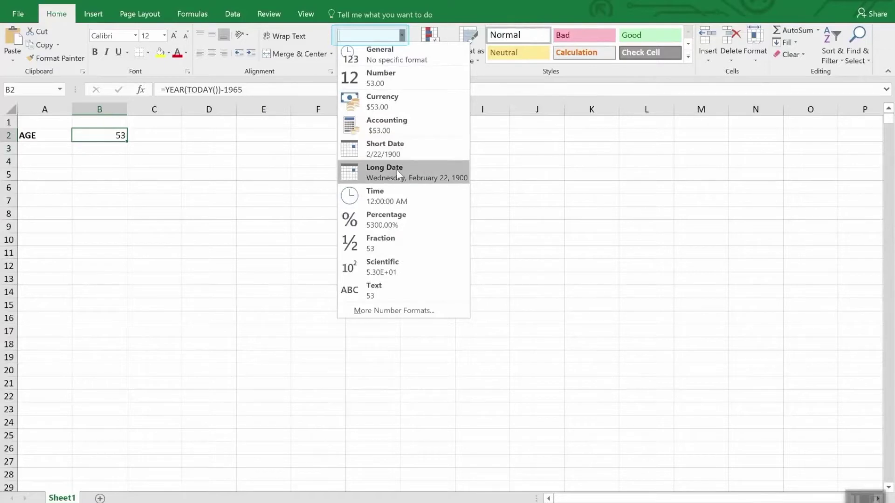
click(381, 311)
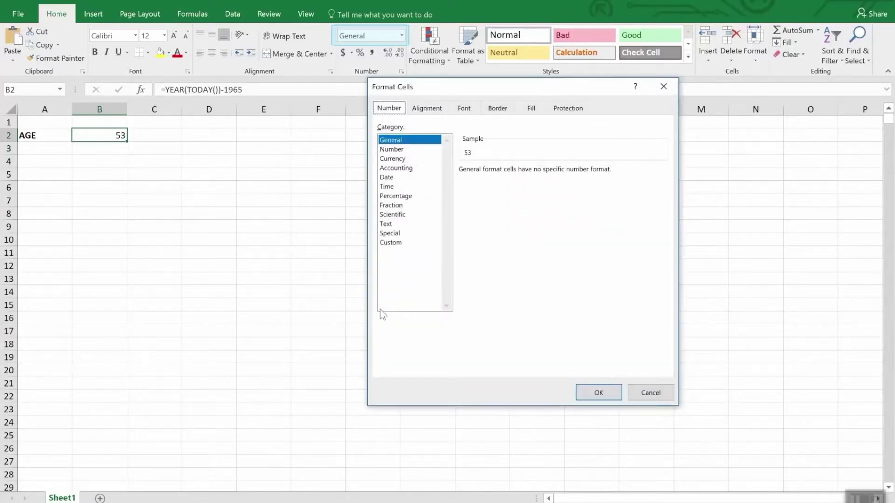
click(386, 177)
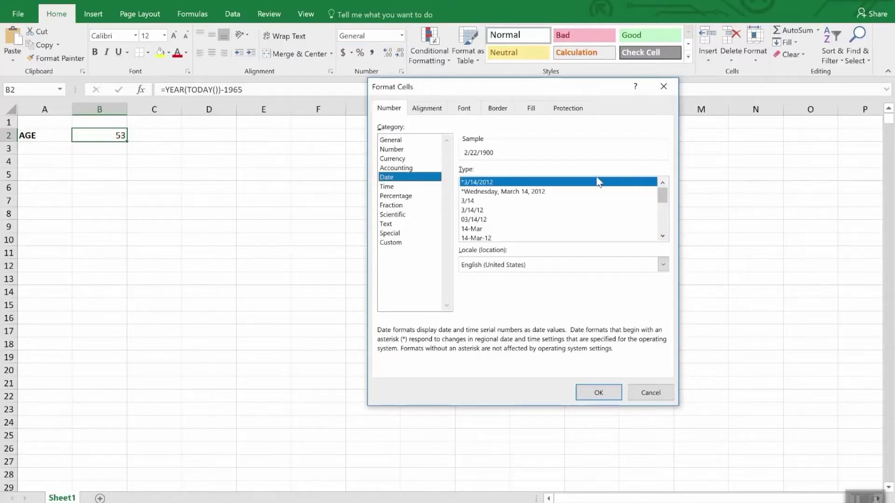
mouse_move(664, 195)
mouse_down()
mouse_move(671, 221)
mouse_move(667, 207)
mouse_up()
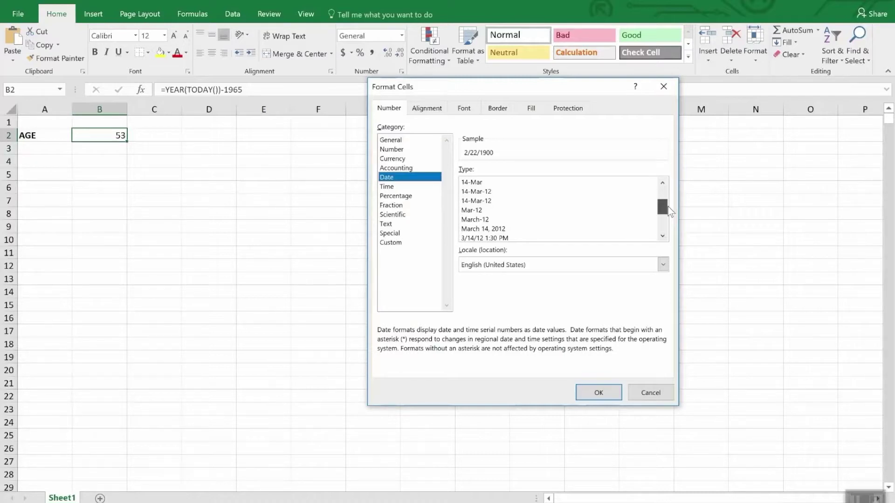
drag(667, 207, 402, 216)
click(387, 186)
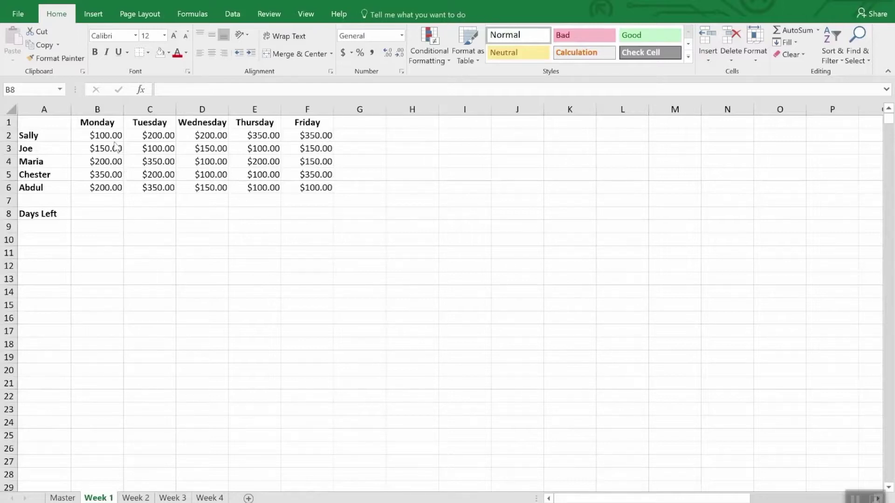
- Replace the Monday header in B1 of the Week 1 sheet with the date 4/2/2018
click(106, 122)
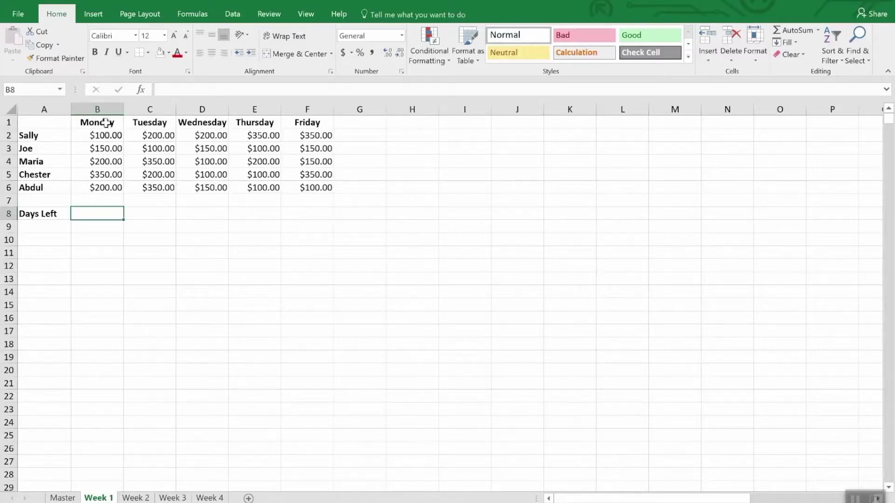
click(107, 122)
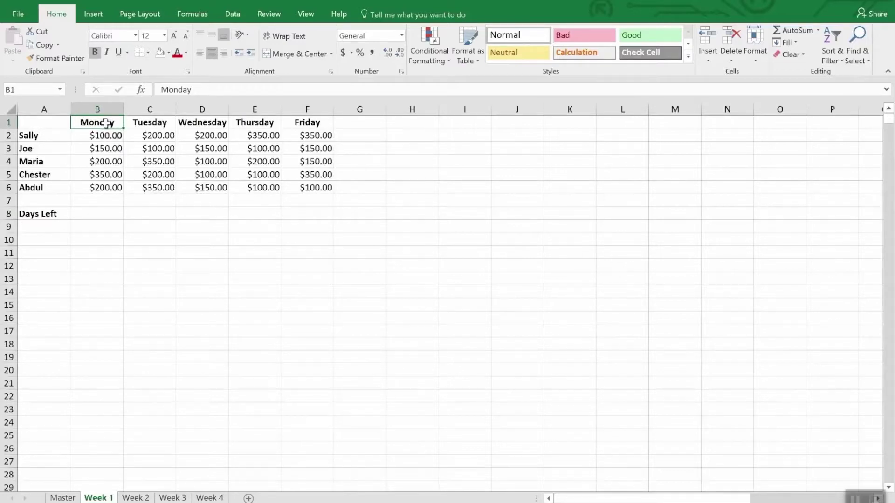
text(4/)
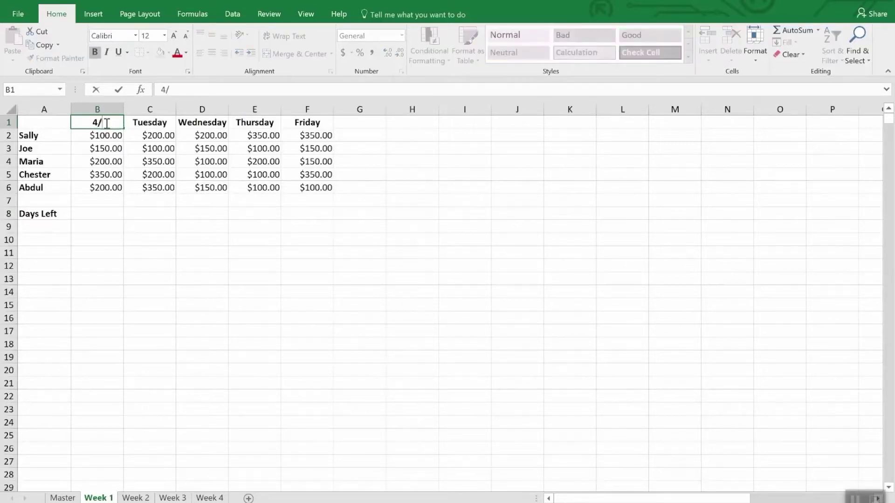
text(2/2018)
key(Return)
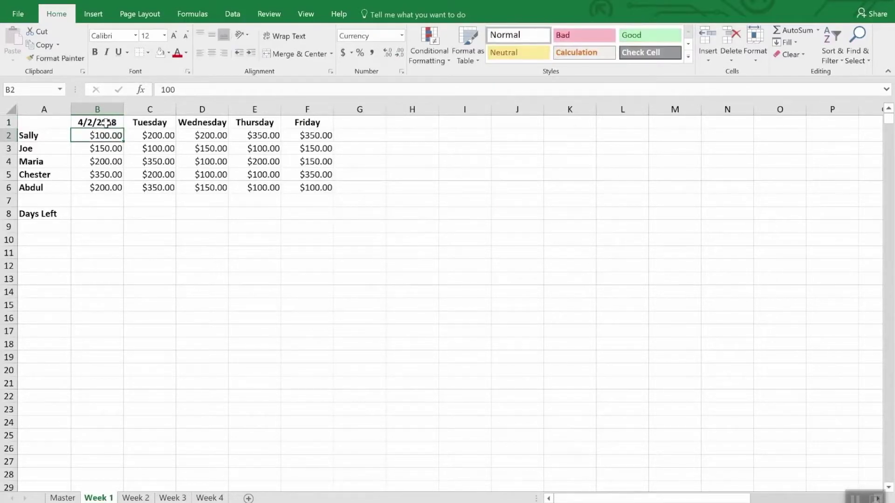
- Replace the Tuesday header in C1 with the formula =B1+1 to calculate the following date
key(Up)
key(Right)
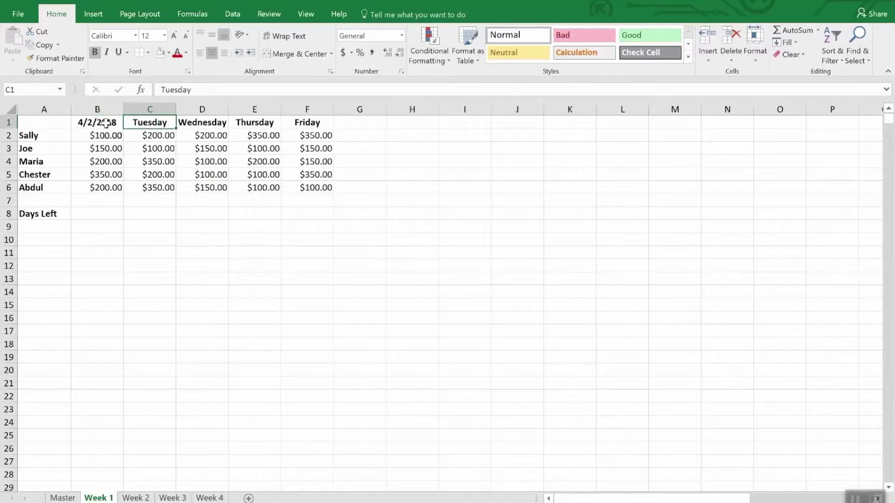
text(=b)
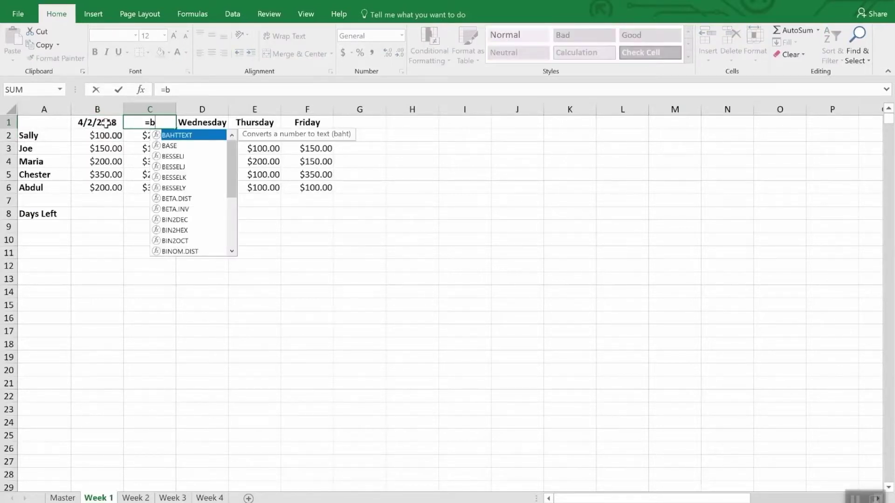
text(2)
key(BackSpace)
text(1)
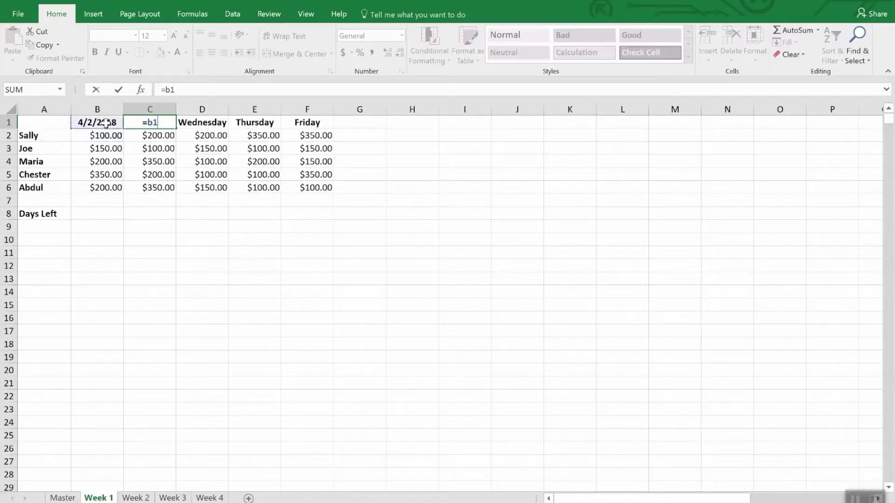
text(+1)
key(Return)
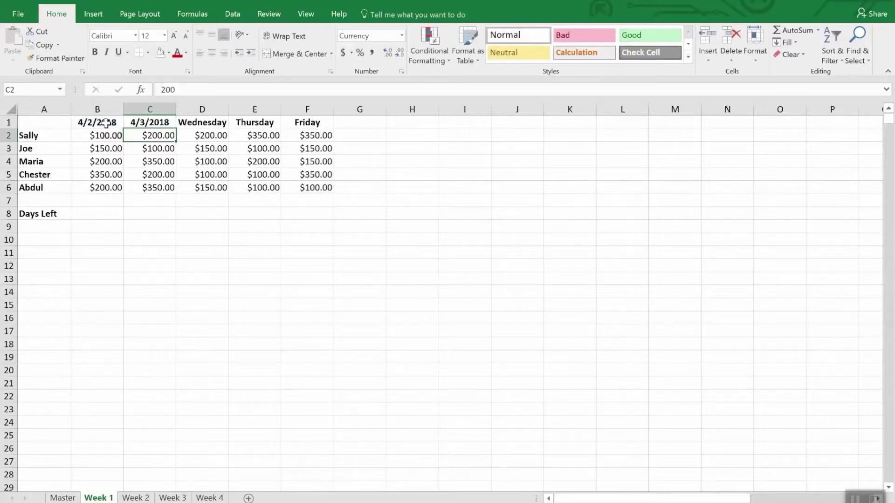
- Copy the date formula from C1 into the Wednesday, Thursday and Friday headers, D1 through F1
key(Up)
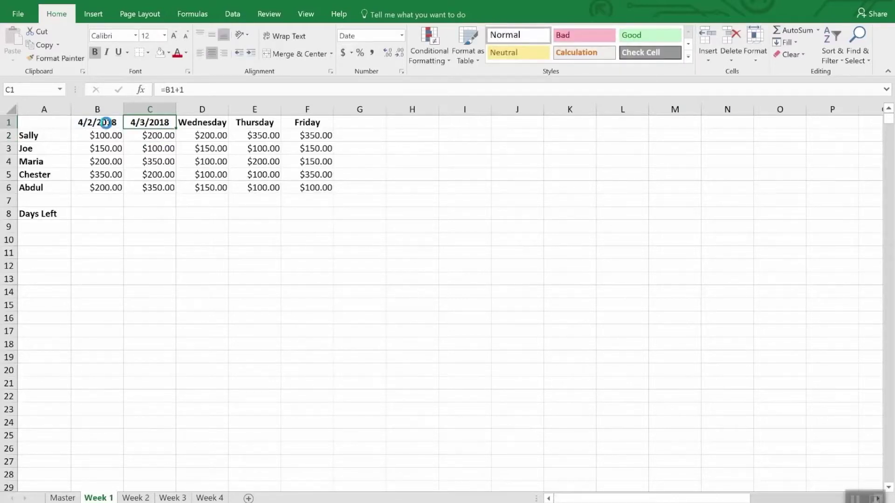
key(ctrl+c)
key(Right)
key(ctrl+v)
key(Right)
key(ctrl+v)
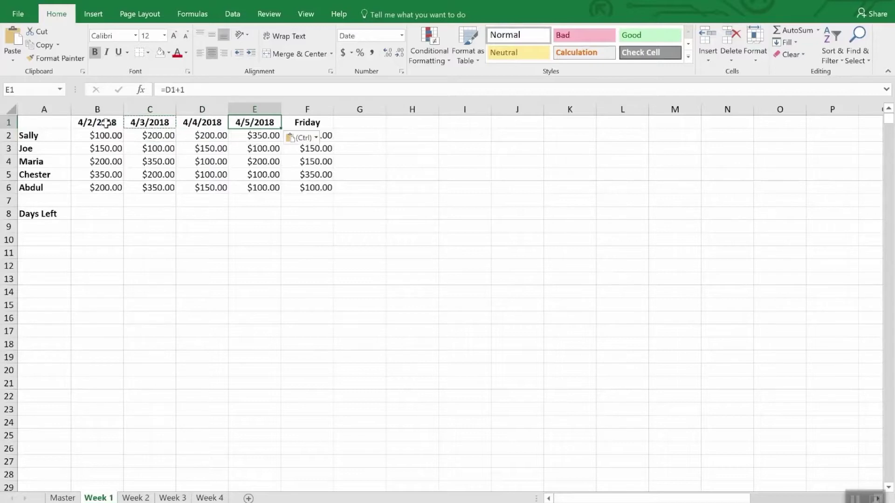
key(Right)
key(ctrl+v)
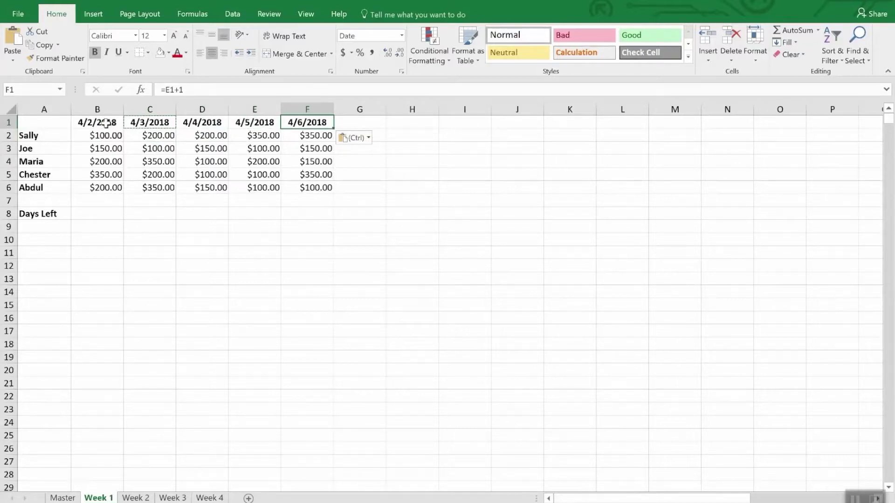
- Paste the copied next-day date formula over the Monday to Friday headers, B1 through F1, in the Week 2 sheet
drag(89, 123, 307, 124)
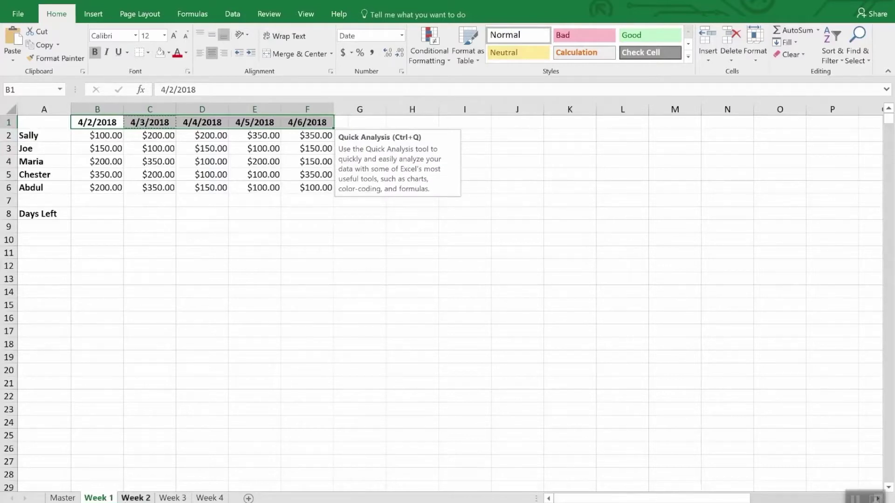
click(134, 497)
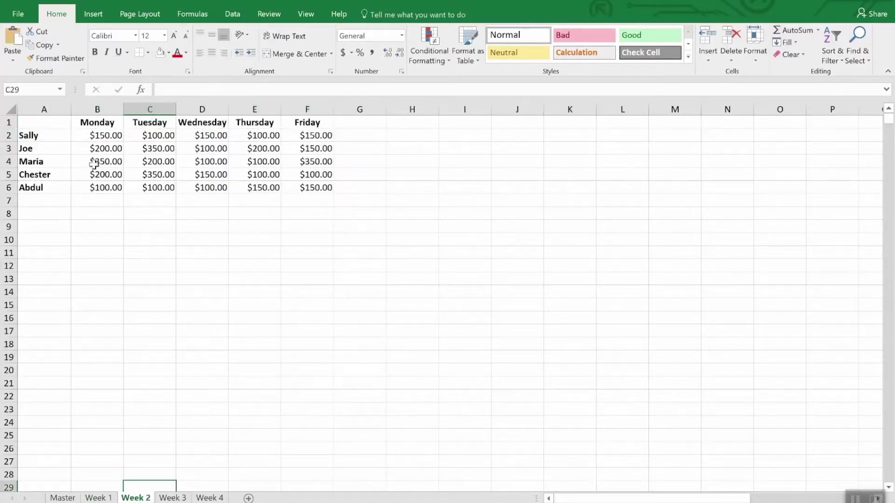
drag(88, 123, 289, 125)
key(ctrl+v)
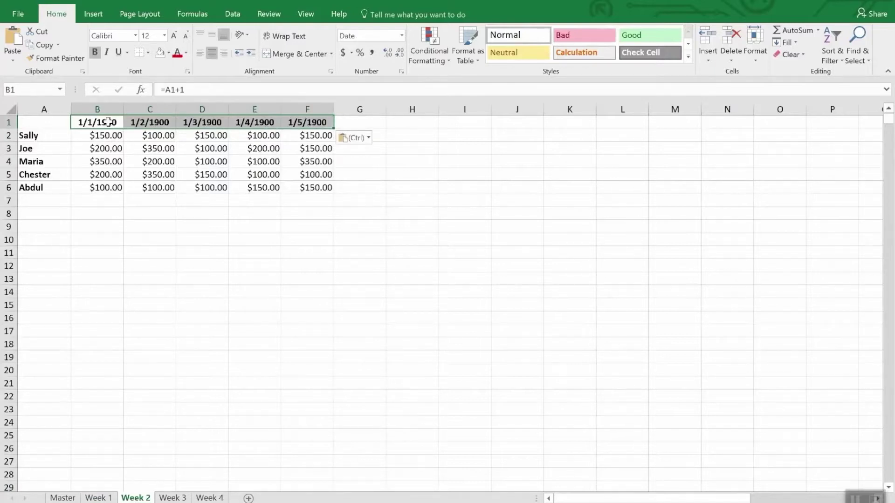
- Replace the formula in B1 of the Week 2 sheet with the start date 4/9/18
click(100, 123)
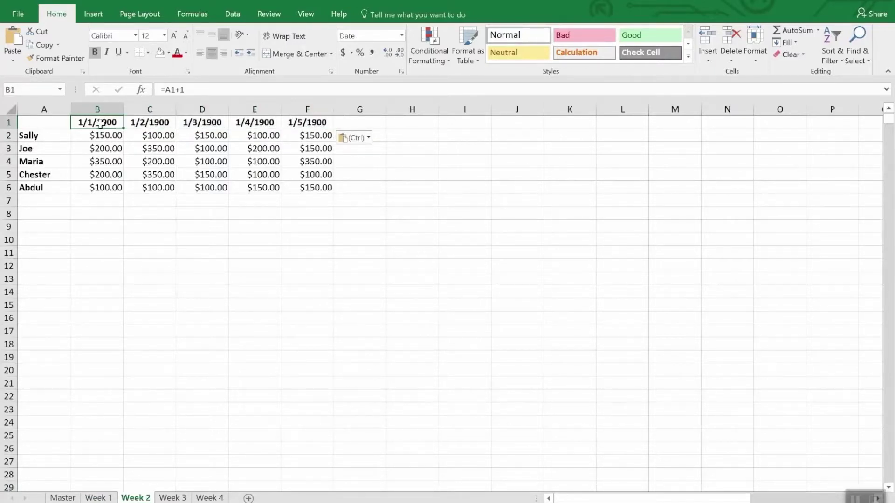
text(4/)
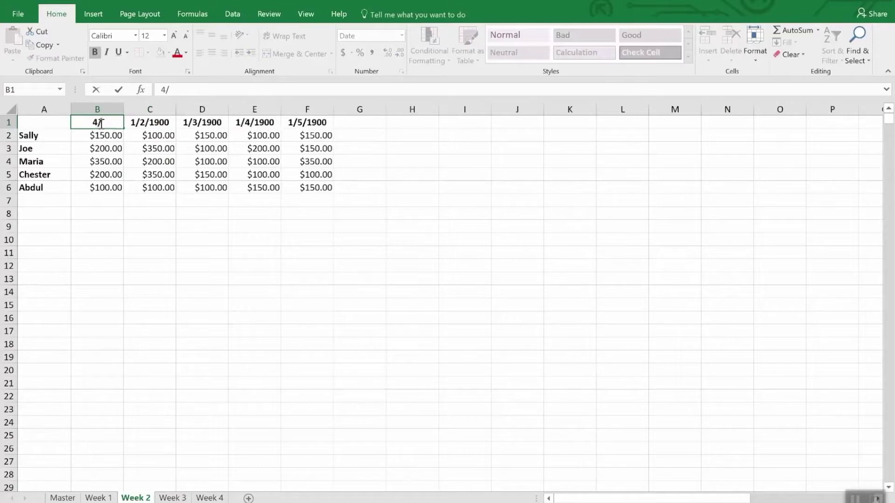
text(9/18)
key(Return)
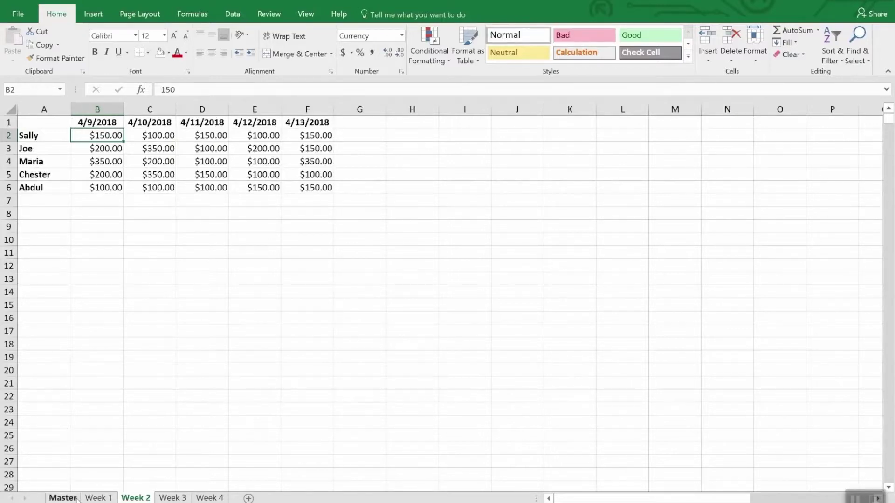
- In the Week 1 sheet, enter =Date(2018,4,30)-today() in B8 to calculate the days left
click(93, 498)
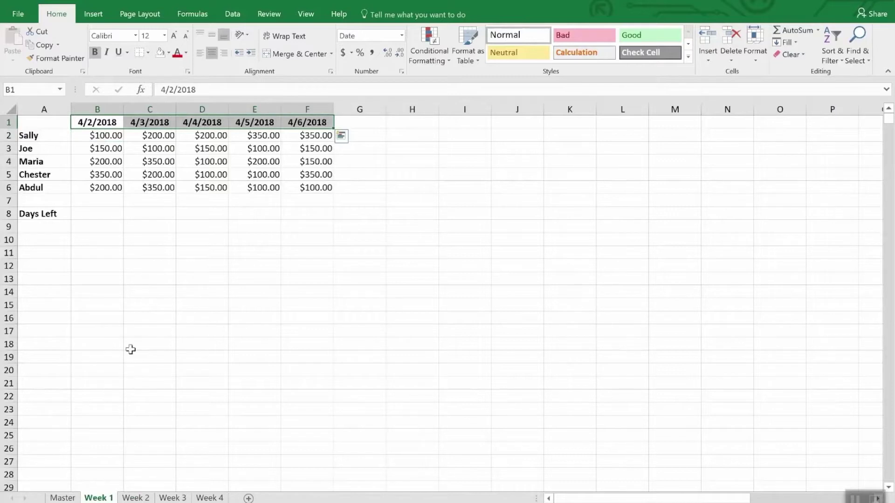
click(95, 217)
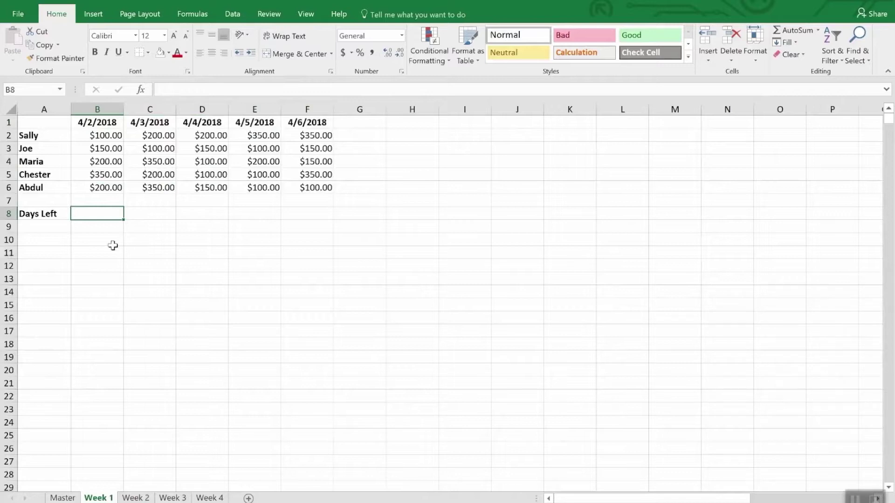
text(=)
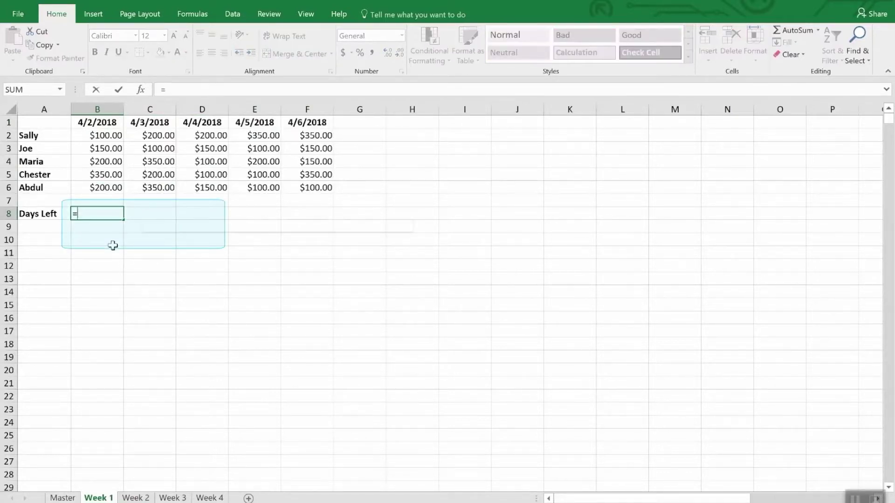
text(Date)
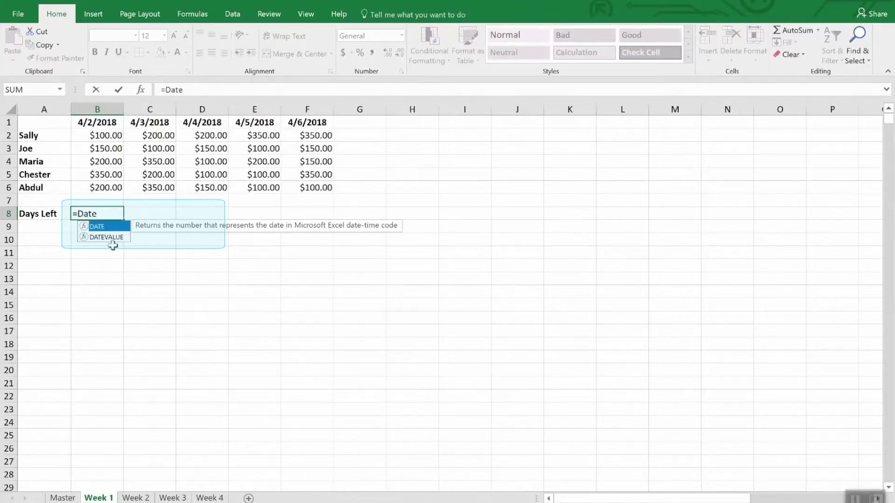
text(()
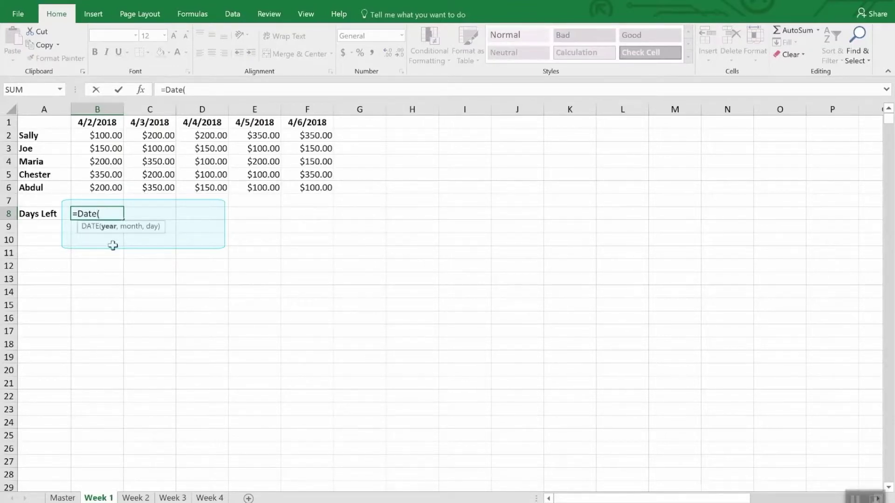
text(2018,4,30))
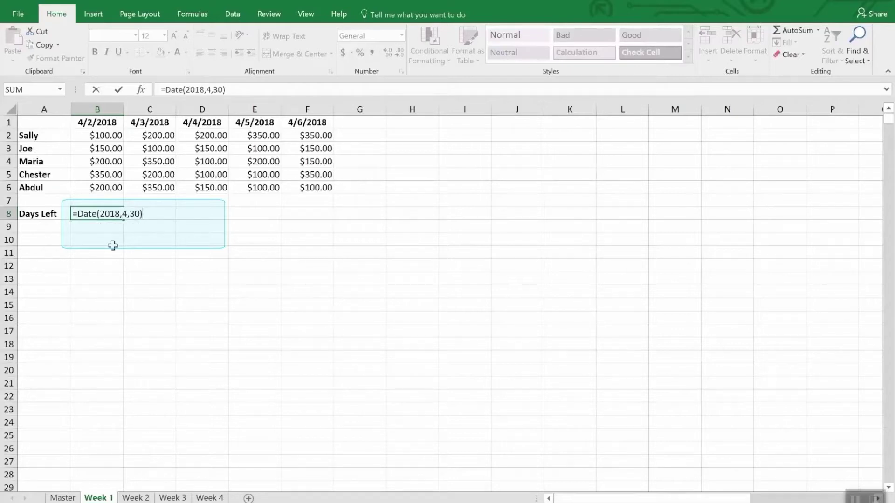
text(-today)
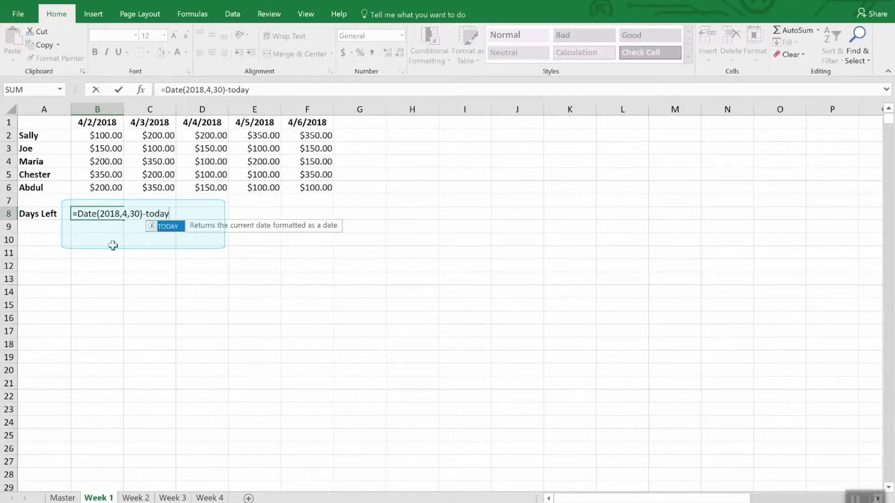
text(())
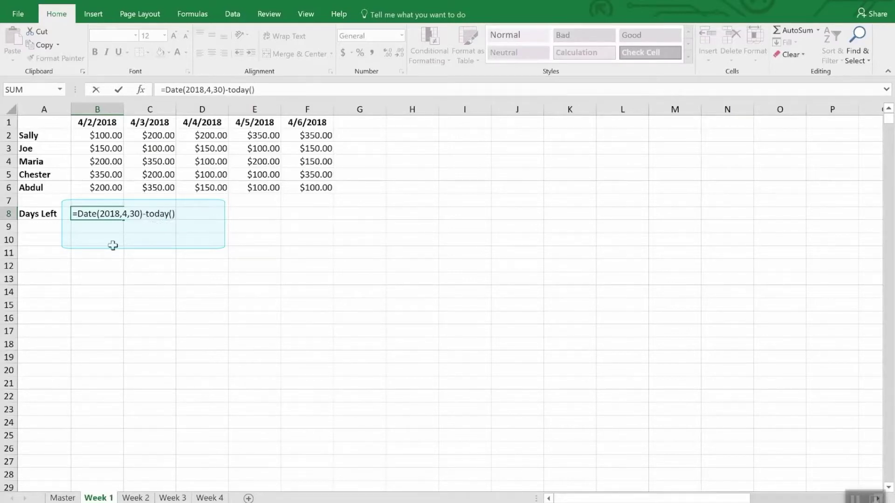
key(Return)
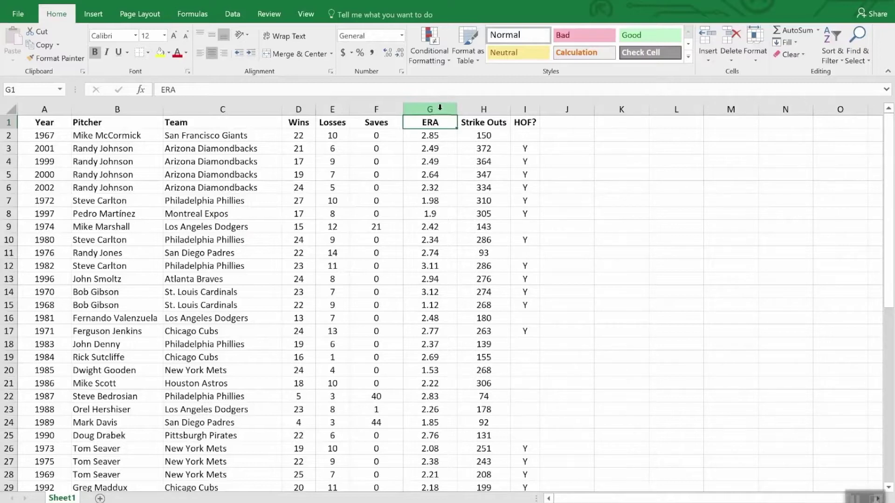
- Apply a Less Than highlight rule to the pitcher table's ERA column for values below 2.00, and review the highlighted cells
click(426, 108)
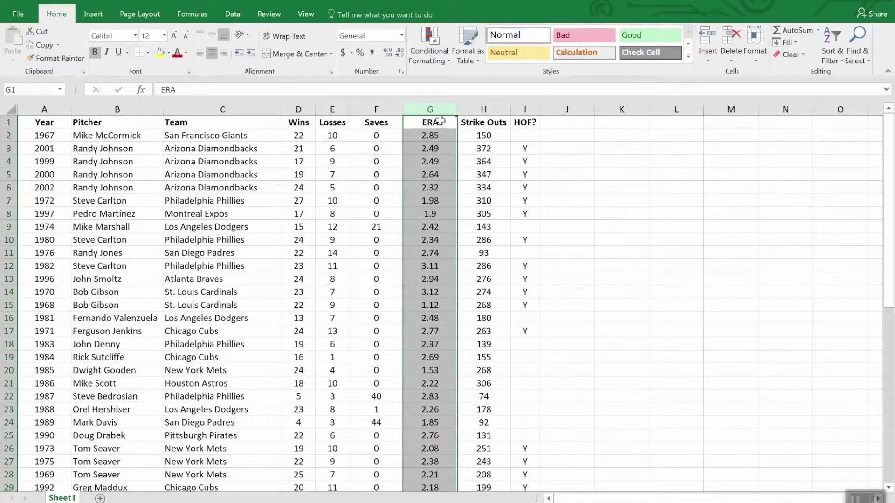
click(428, 36)
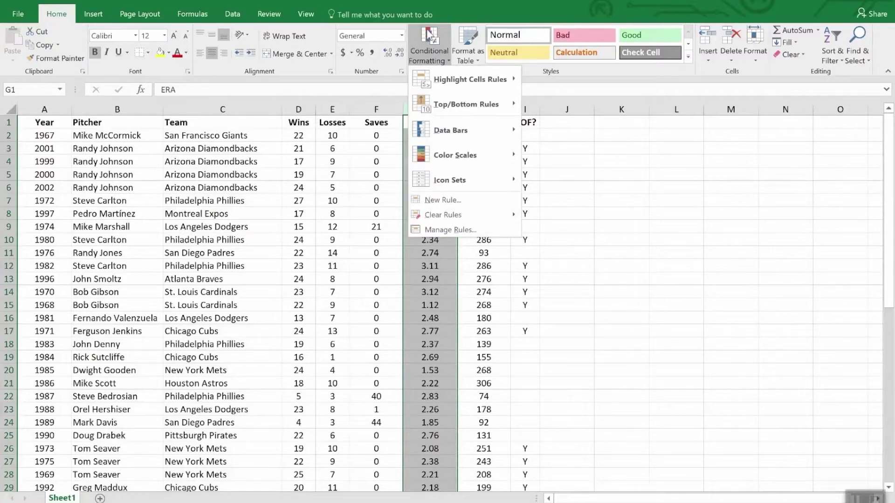
mouse_move(450, 89)
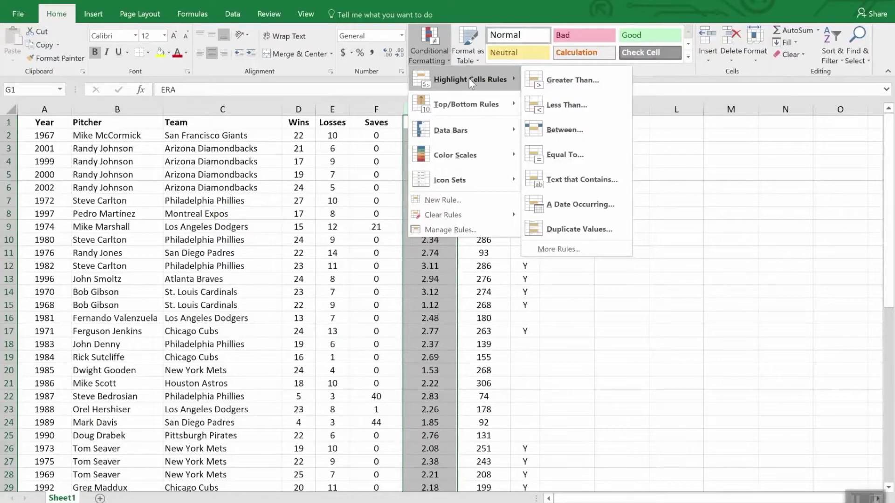
click(580, 106)
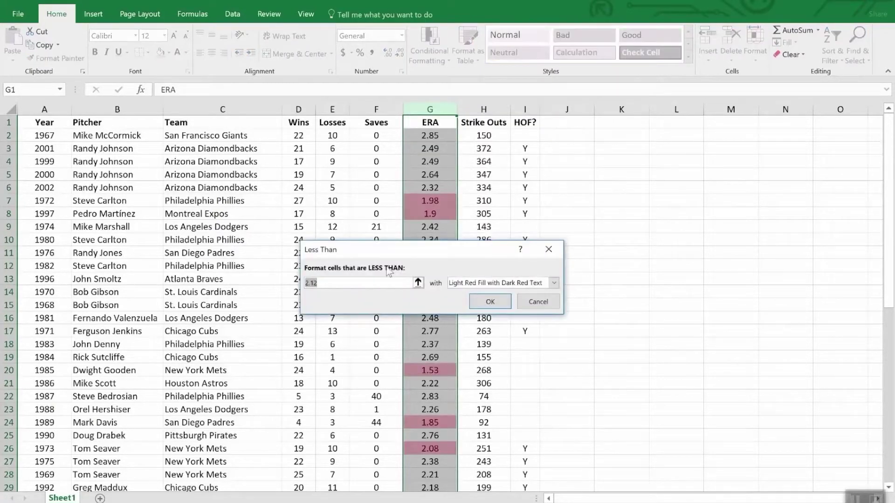
text(2.00)
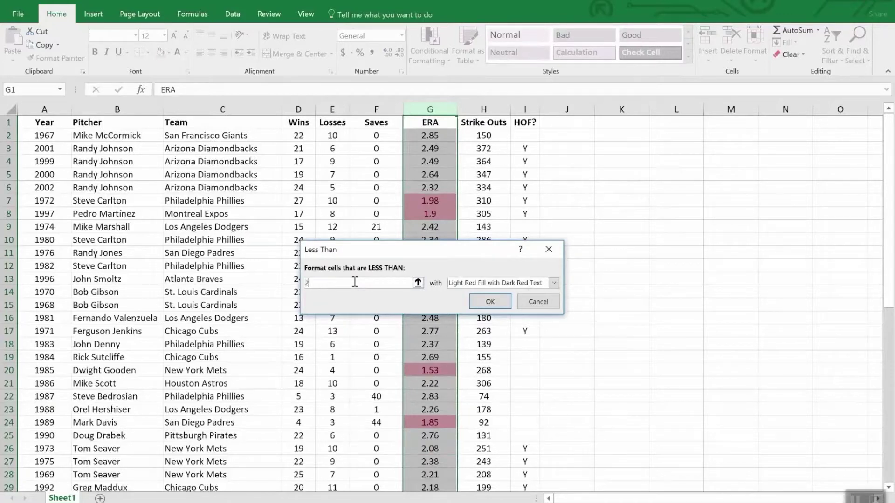
click(490, 302)
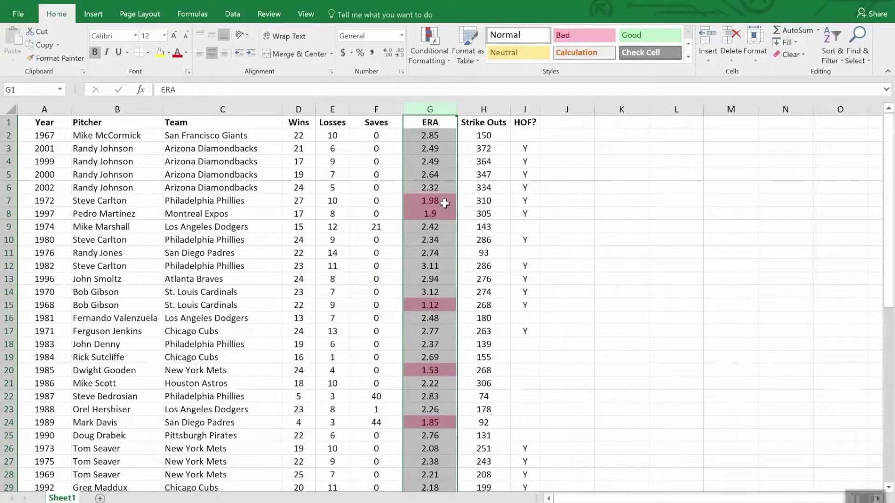
scroll(449, 364, down, 12)
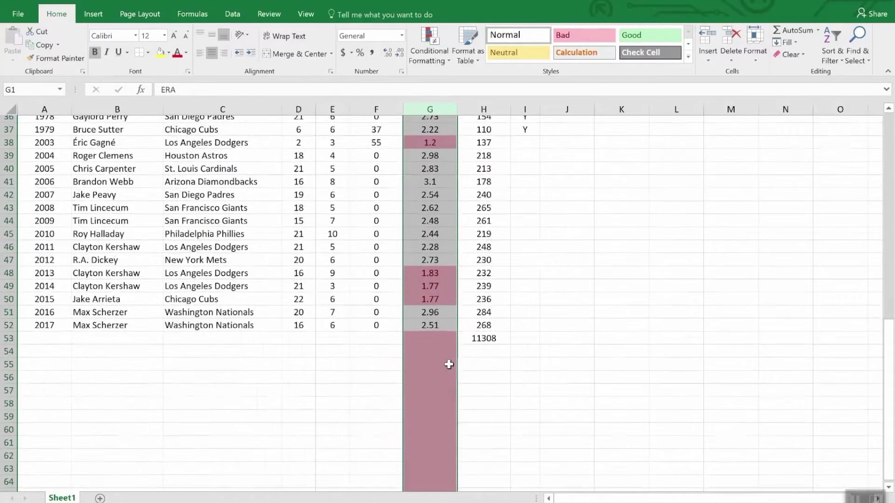
scroll(438, 303, up, 8)
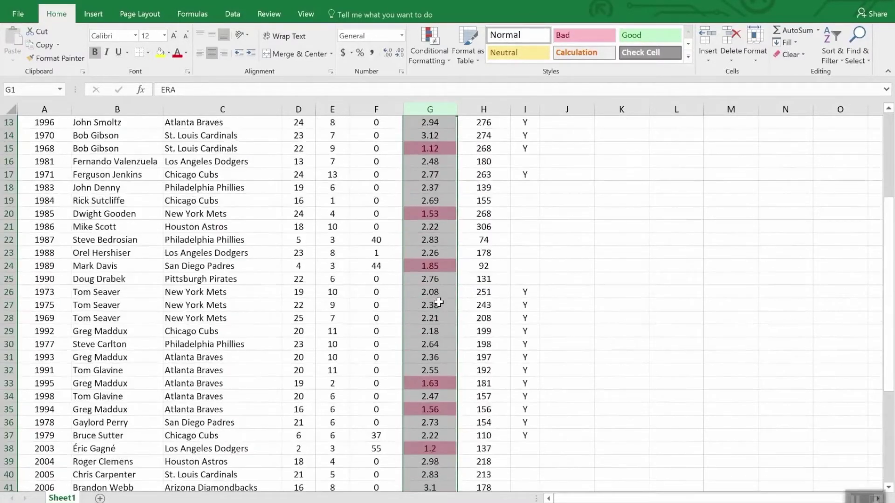
scroll(438, 303, down, 8)
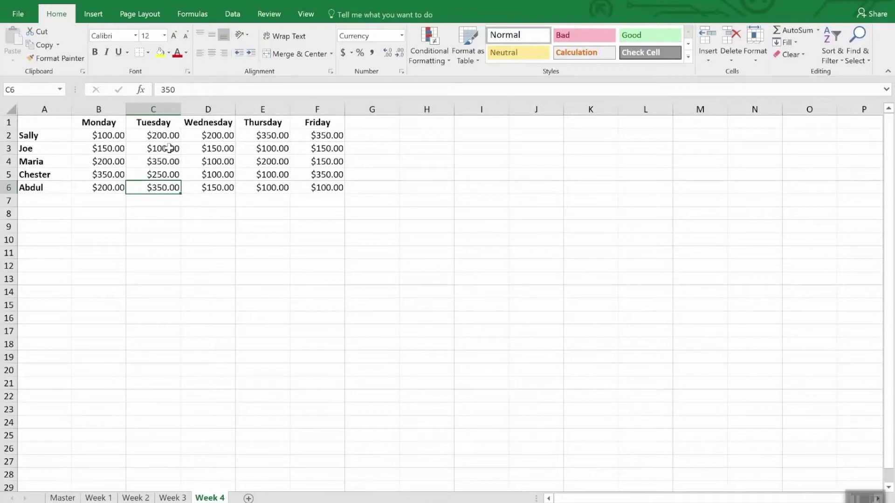
- Start a new conditional formatting rule for B2:F6 in the Week 4 sheet, using the Icon Sets format style
drag(122, 135, 329, 198)
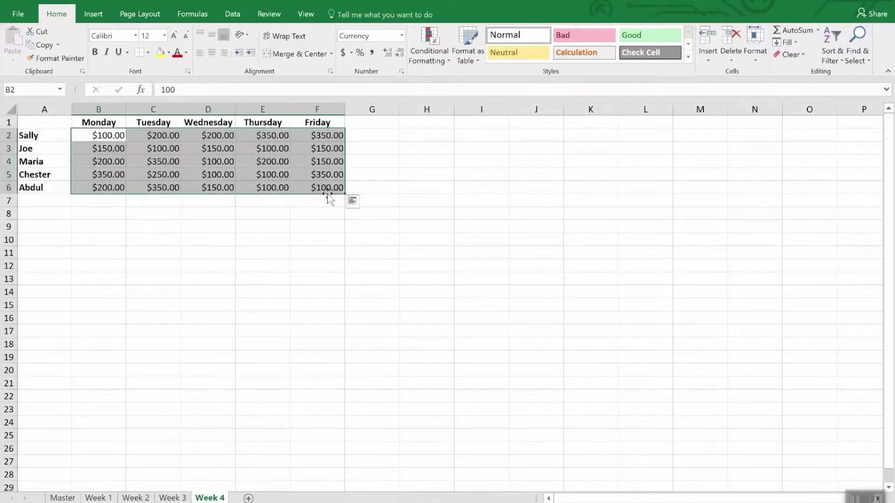
click(432, 41)
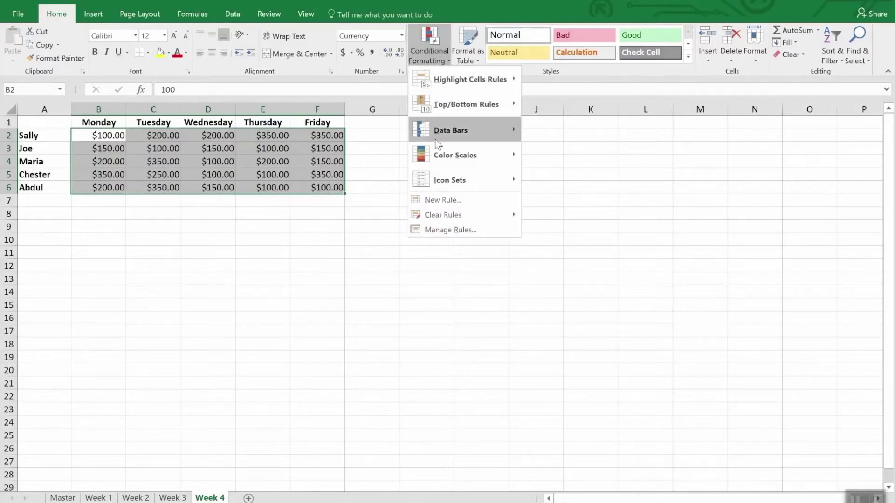
click(454, 201)
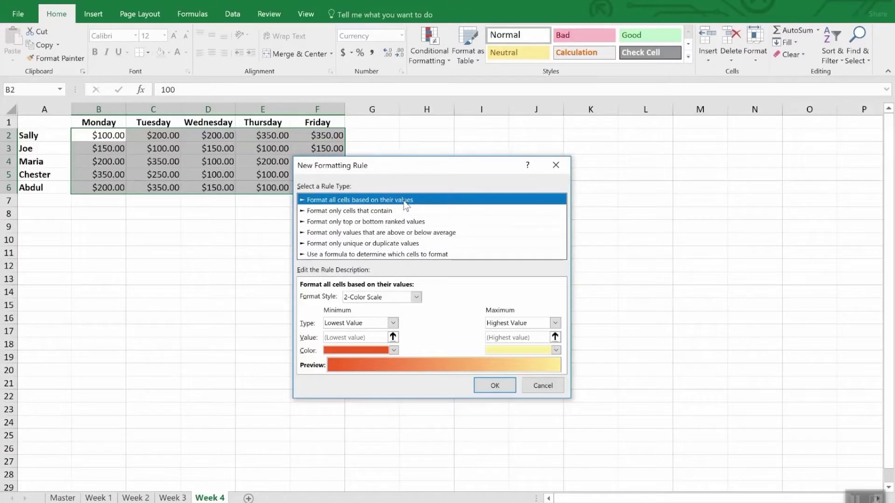
click(415, 298)
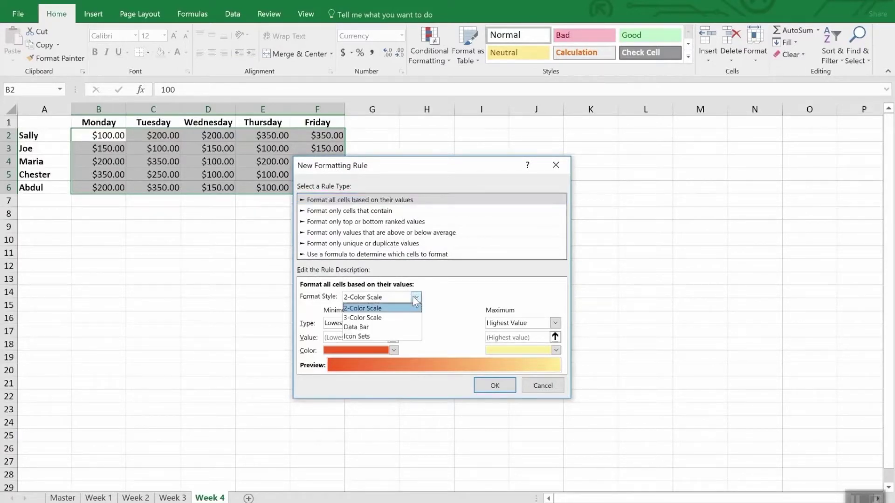
click(393, 334)
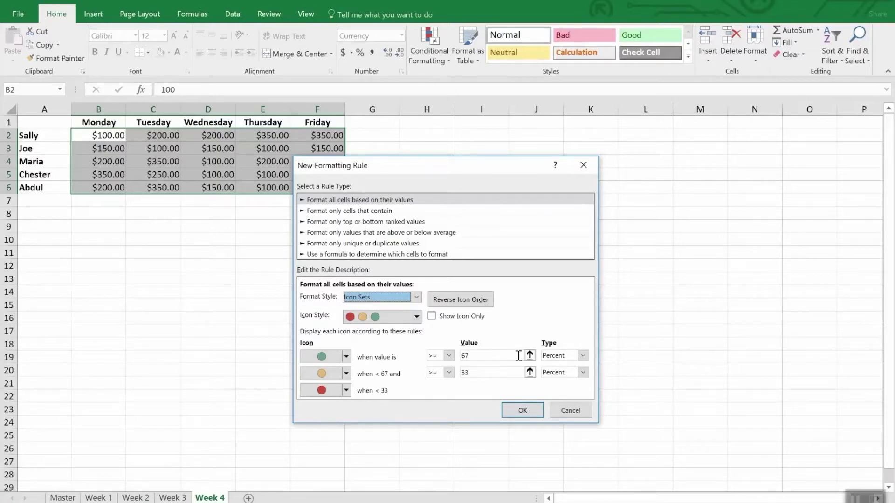
- Set the green icon's threshold type to Number with a value of 300
click(583, 356)
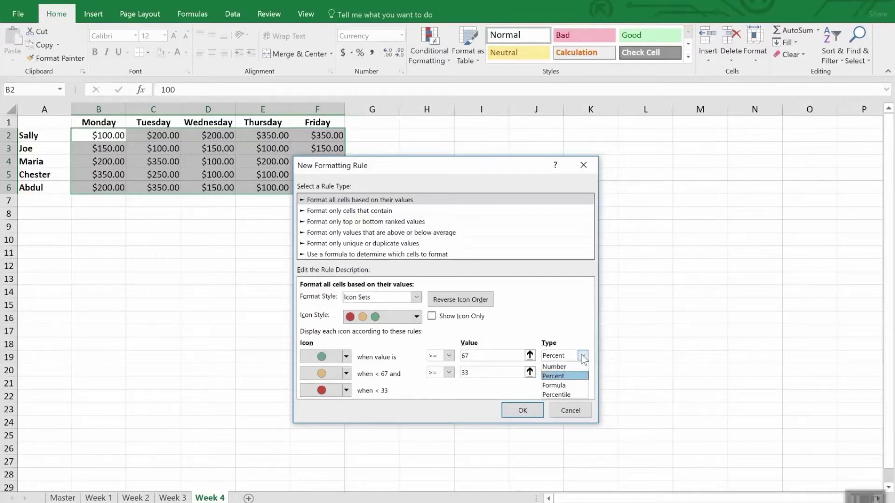
click(571, 366)
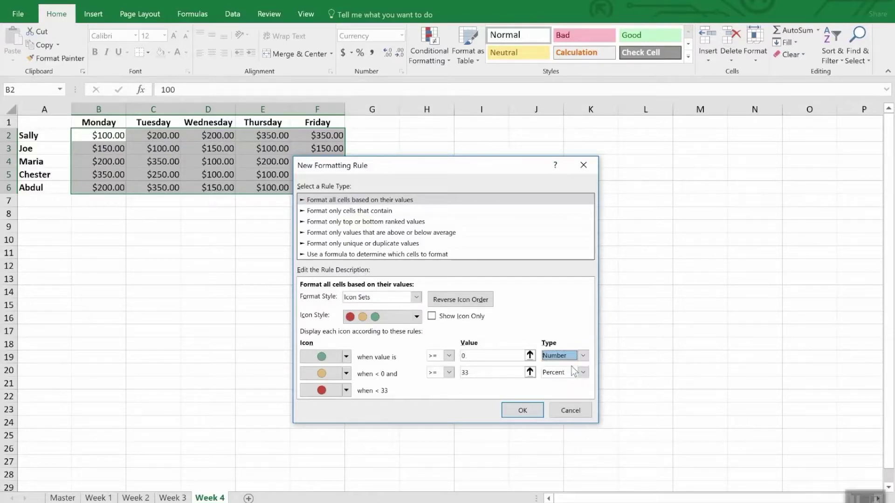
click(472, 356)
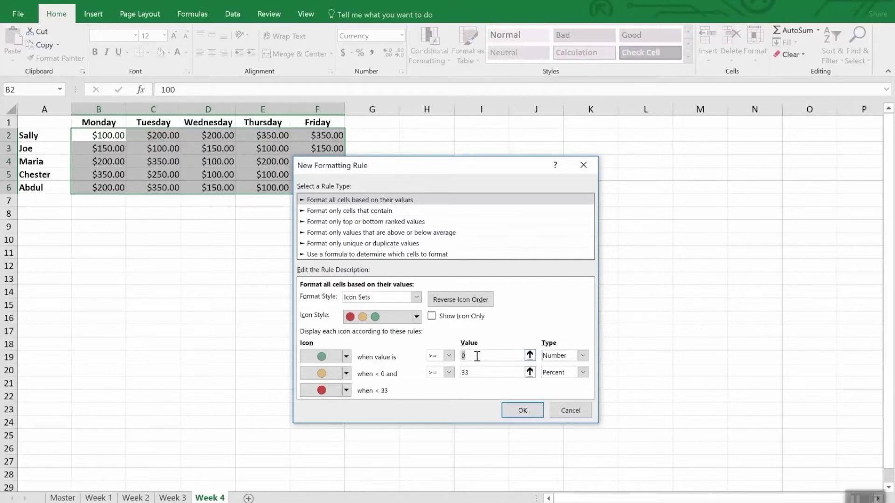
text(300)
- Set the yellow icon's threshold type to Number with a value of 200, and apply the icon set rule
click(494, 374)
double_click(496, 373)
text(20)
key(Tab)
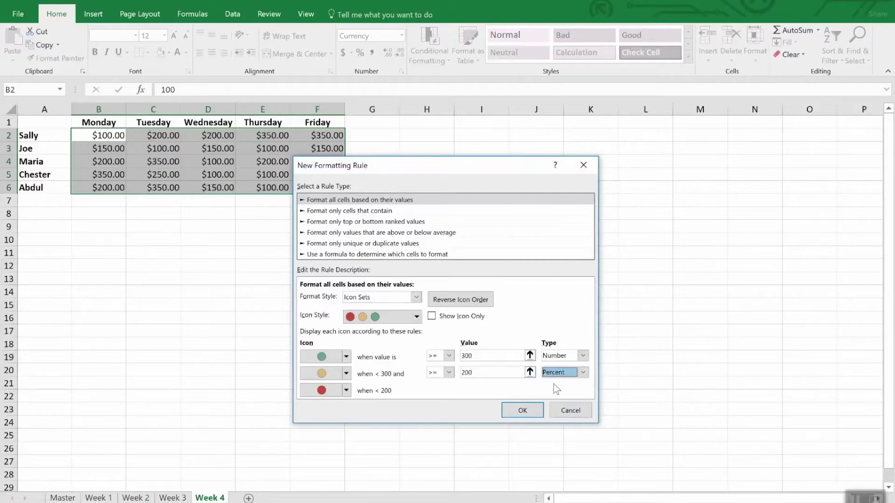
click(583, 372)
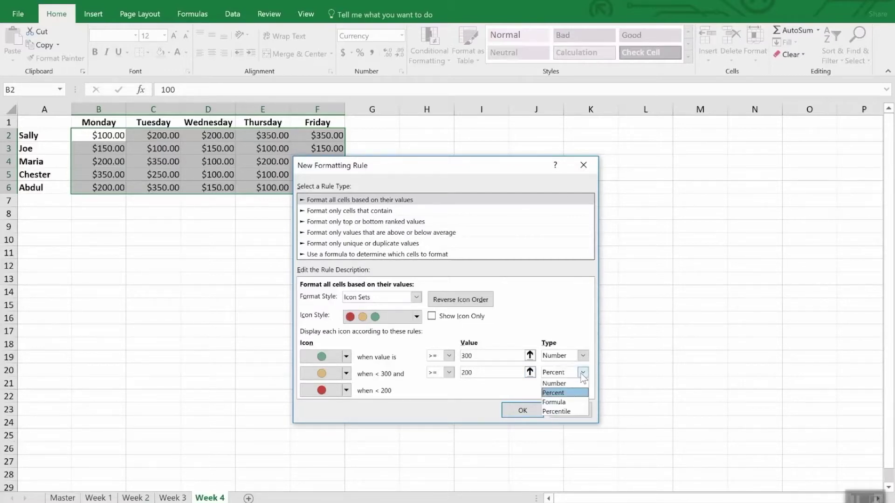
click(554, 383)
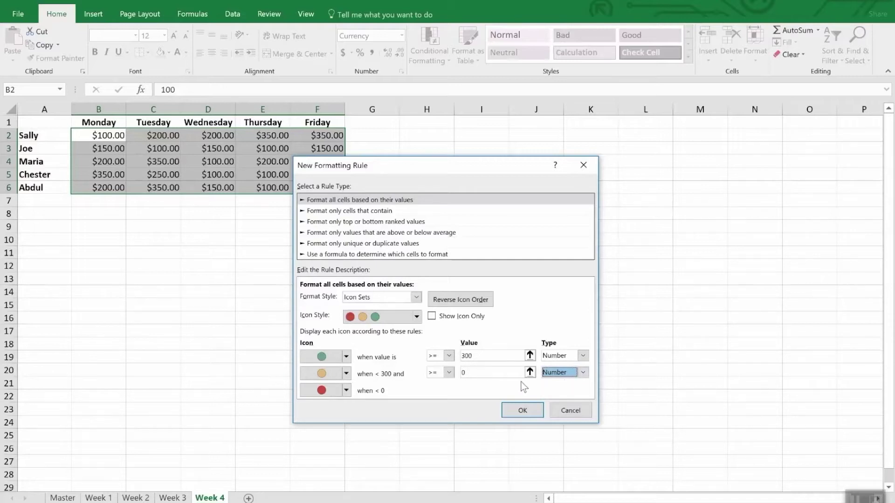
click(496, 374)
text(200)
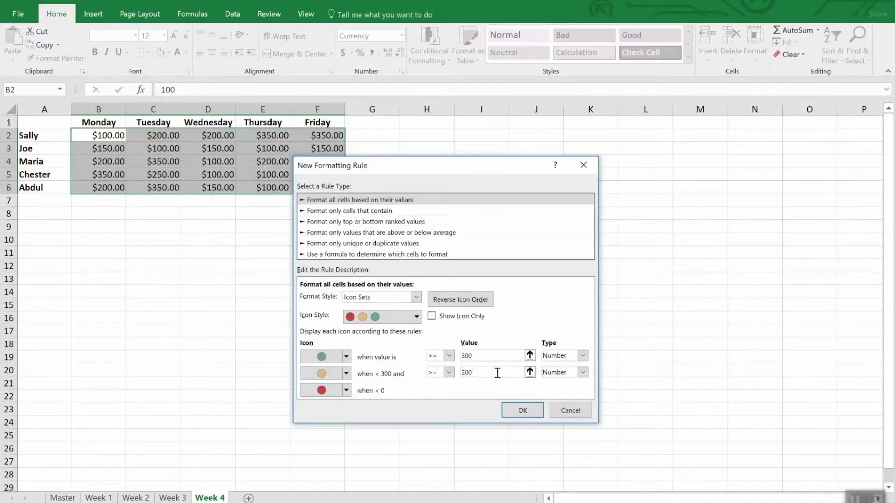
click(522, 410)
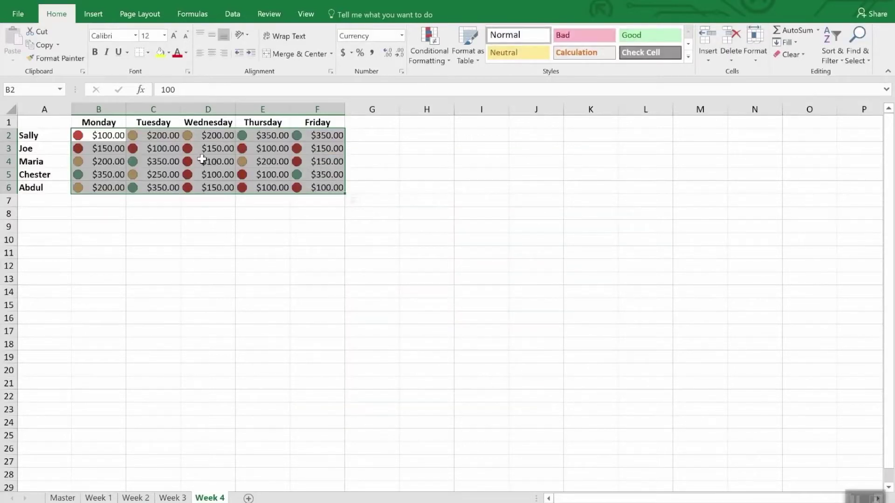
click(218, 219)
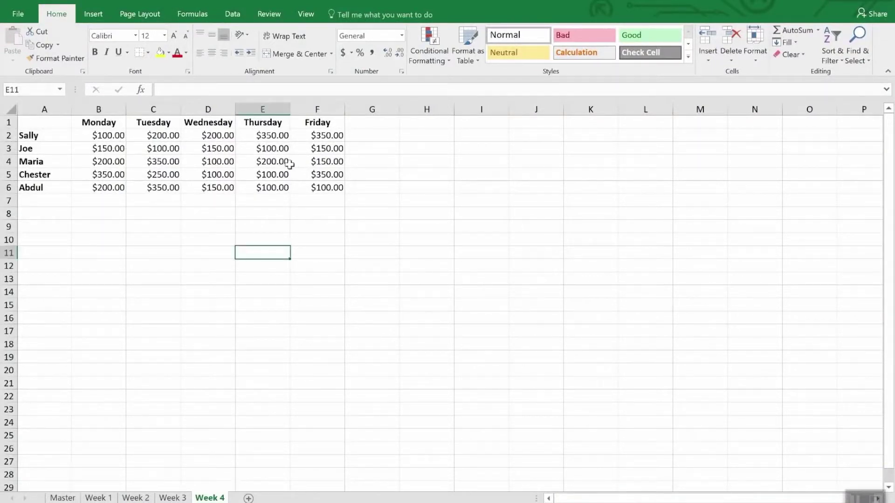
- Start a new formula-based conditional formatting rule for B2:F6 in the Week 4 sheet, using the formula =b2<200
drag(106, 138, 345, 191)
click(425, 43)
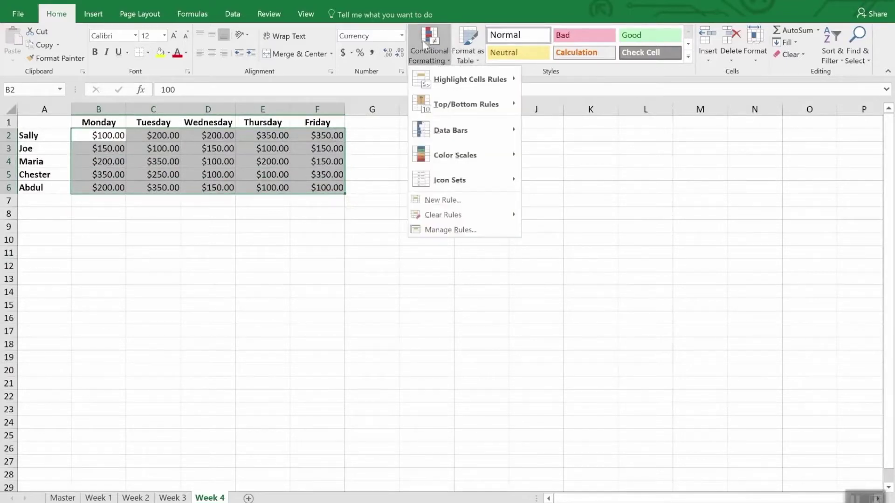
click(464, 205)
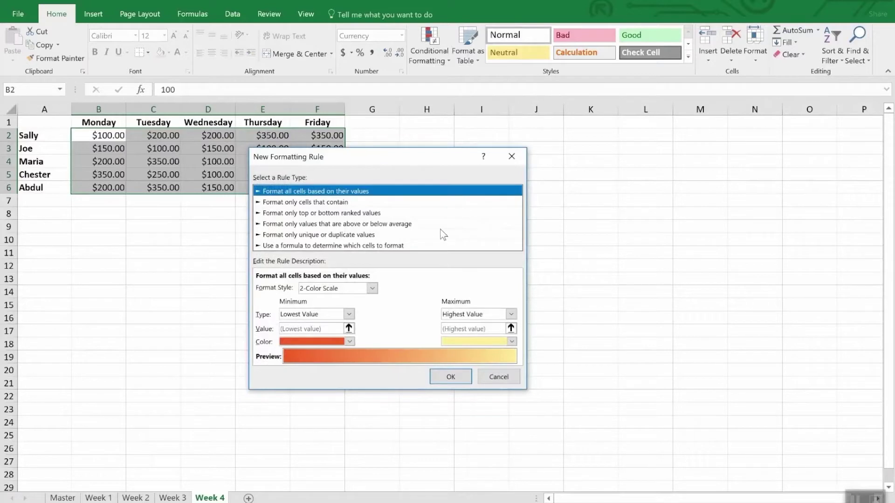
click(298, 245)
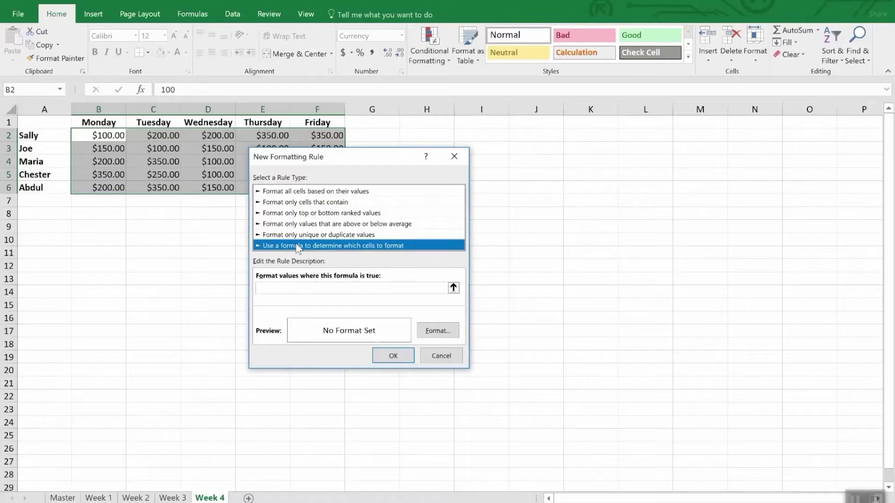
click(296, 287)
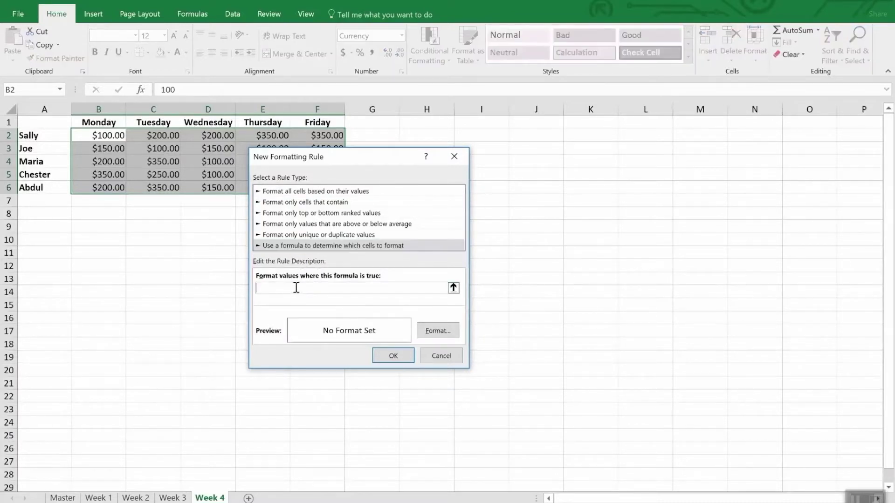
text(=b2<200)
- Give the formula rule a yellow background fill and apply it to the selected cells
click(443, 329)
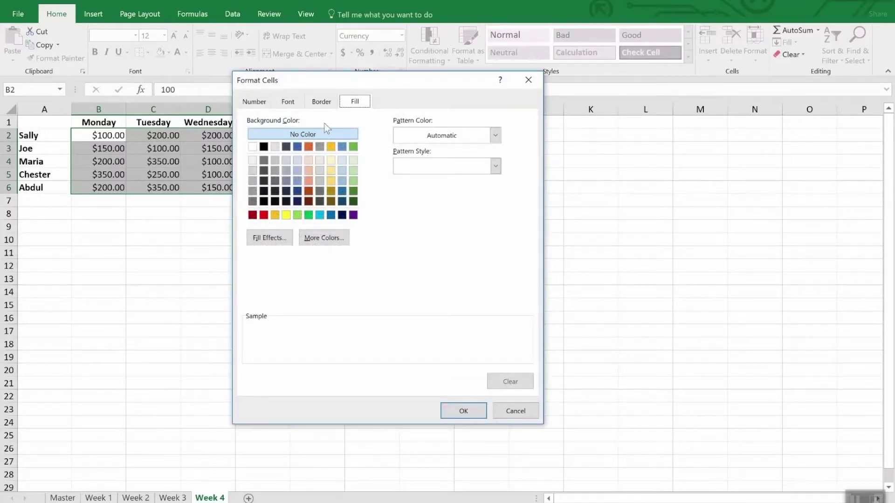
click(285, 215)
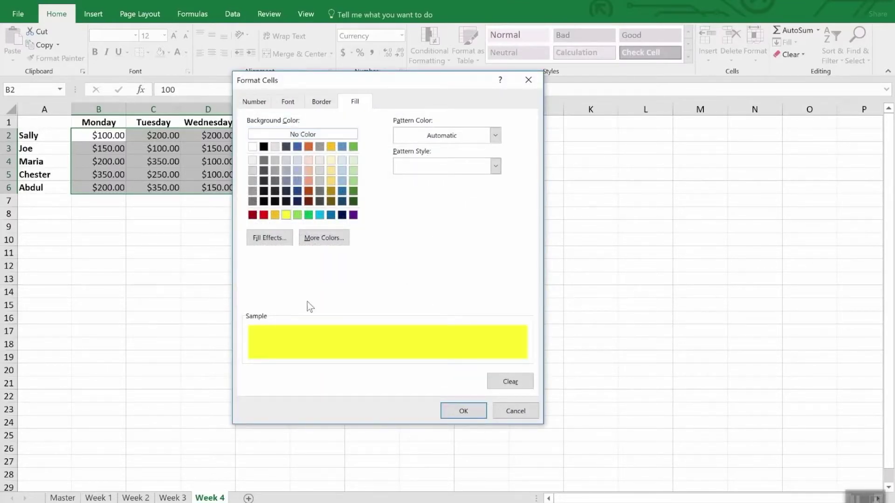
click(464, 411)
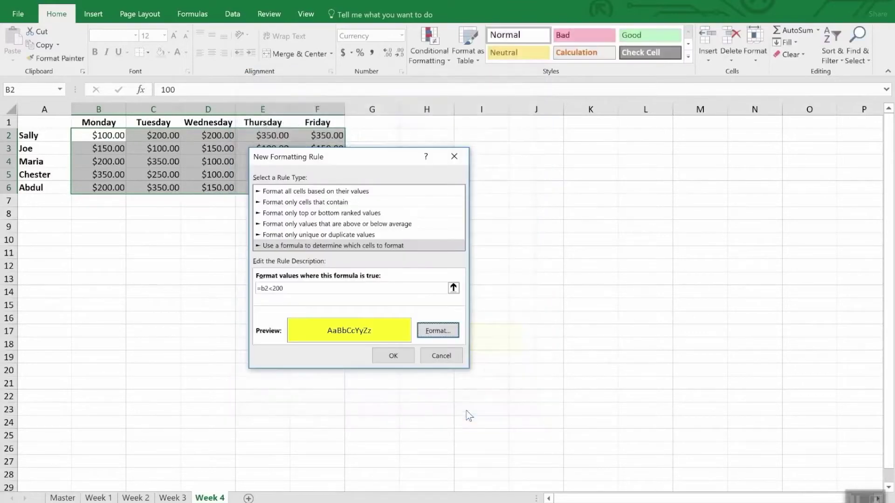
click(393, 356)
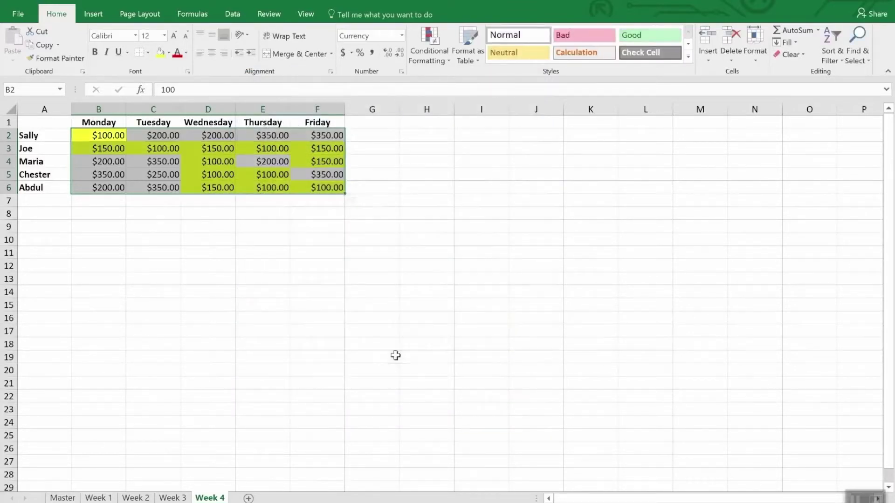
- Select all cells that contain conditional formatting in the Week 4 sheet
click(245, 291)
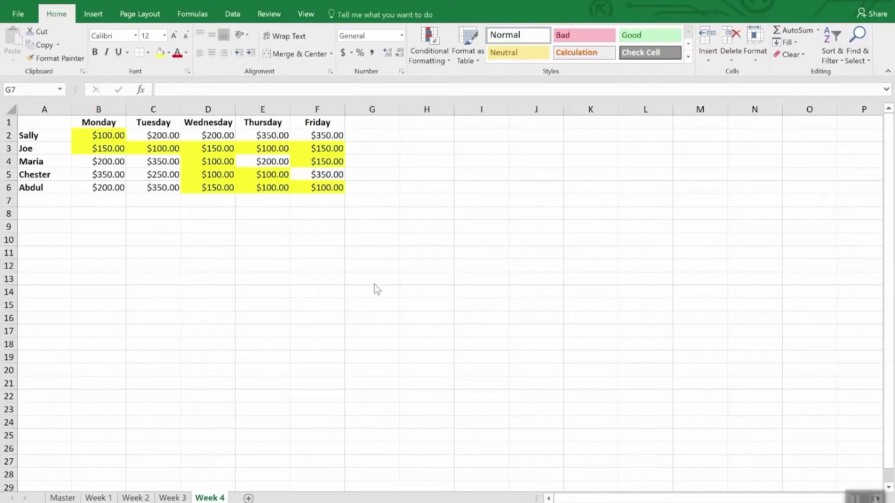
click(862, 59)
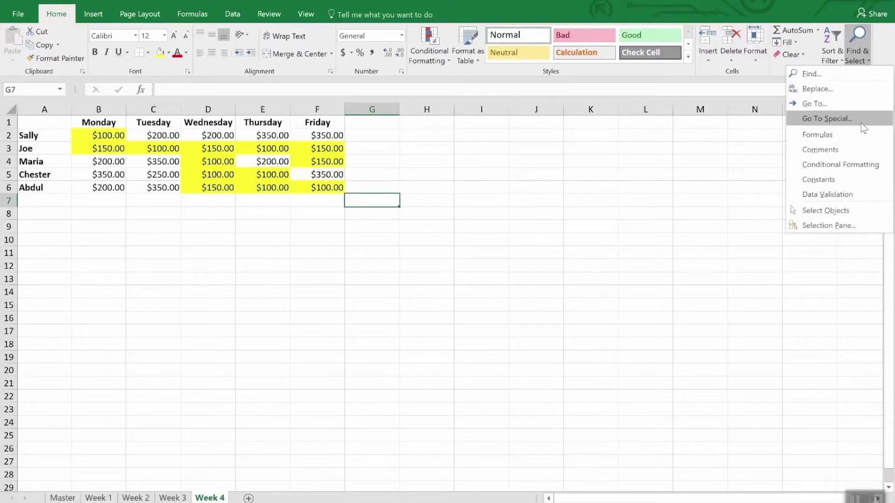
click(868, 163)
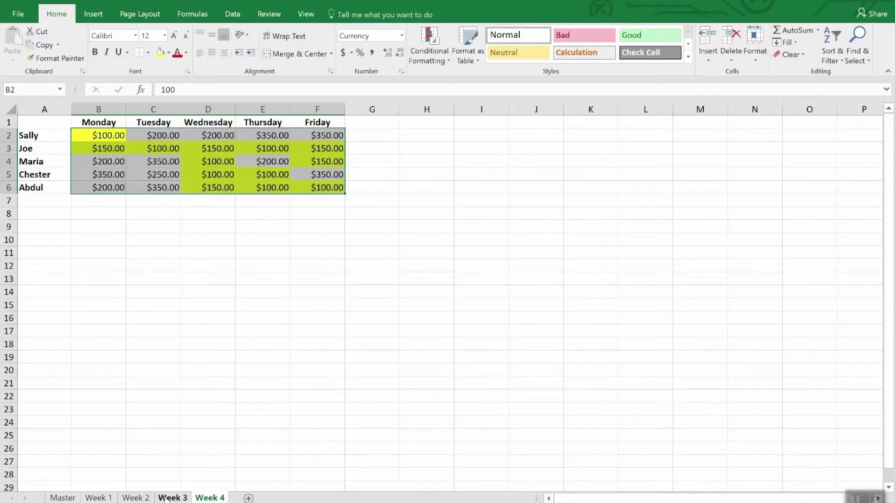
ctrl+click(137, 498)
click(62, 60)
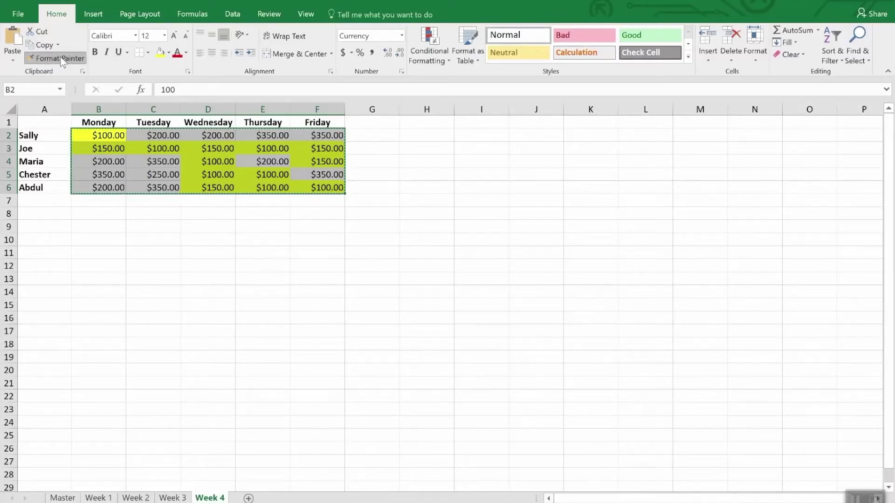
click(62, 59)
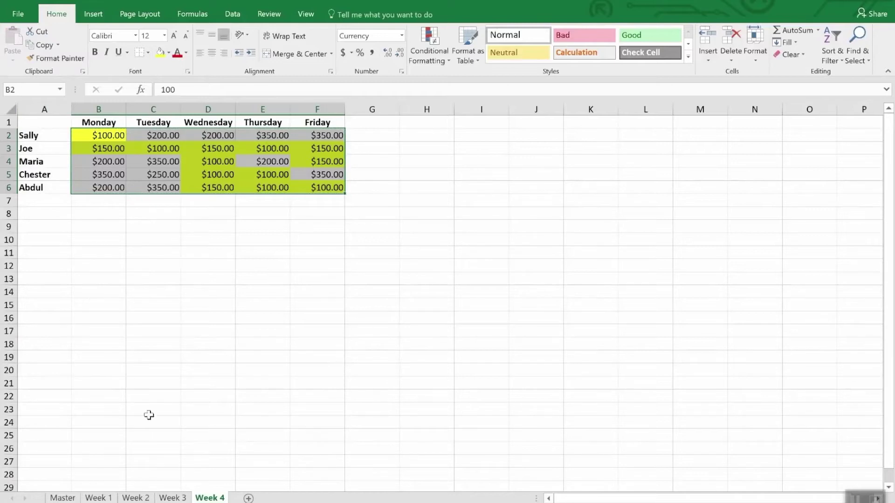
click(181, 500)
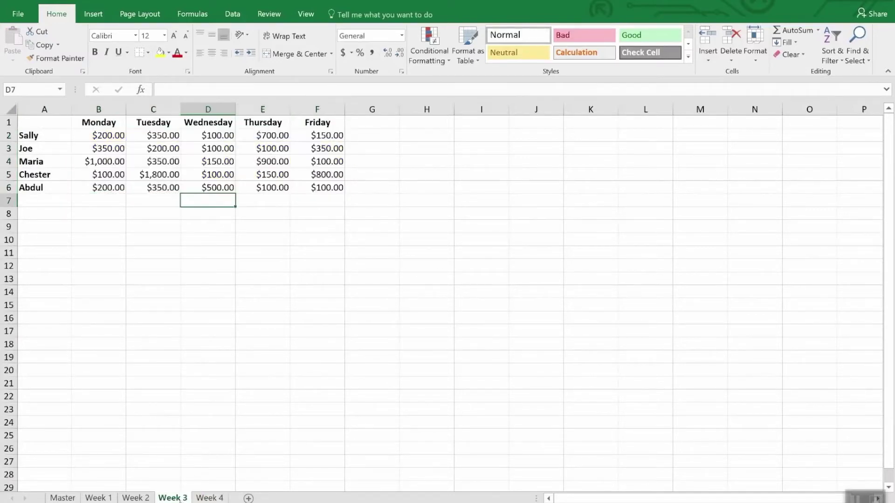
click(112, 135)
drag(111, 135, 320, 199)
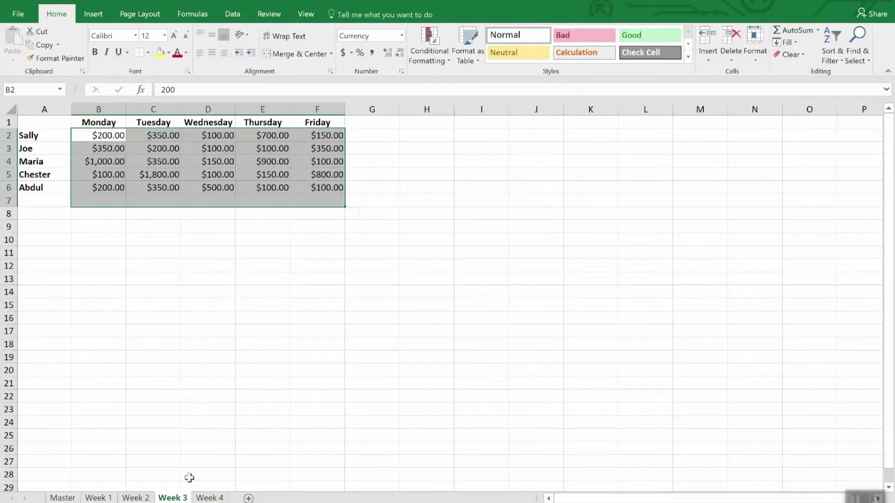
click(207, 498)
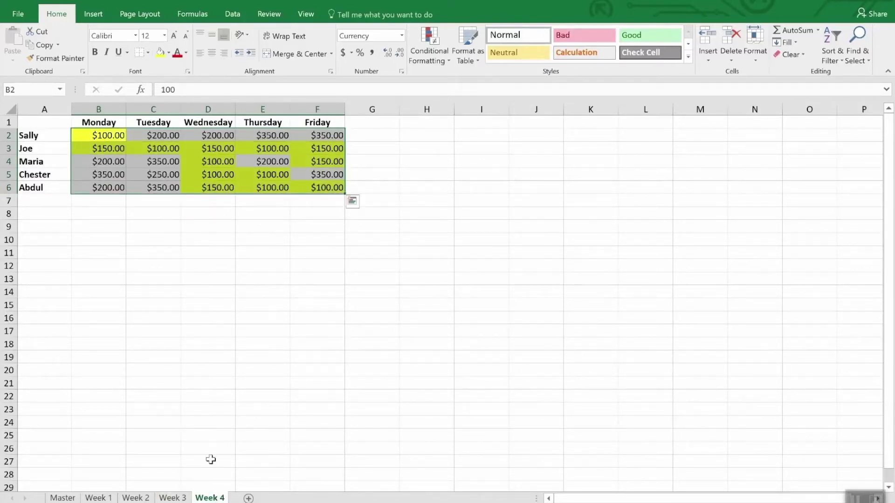
- Copy the formatting of Week 4's B2:F6 with Format Painter, kept active for repeated use, onto B2:F6 in the Week 3 sheet
click(59, 61)
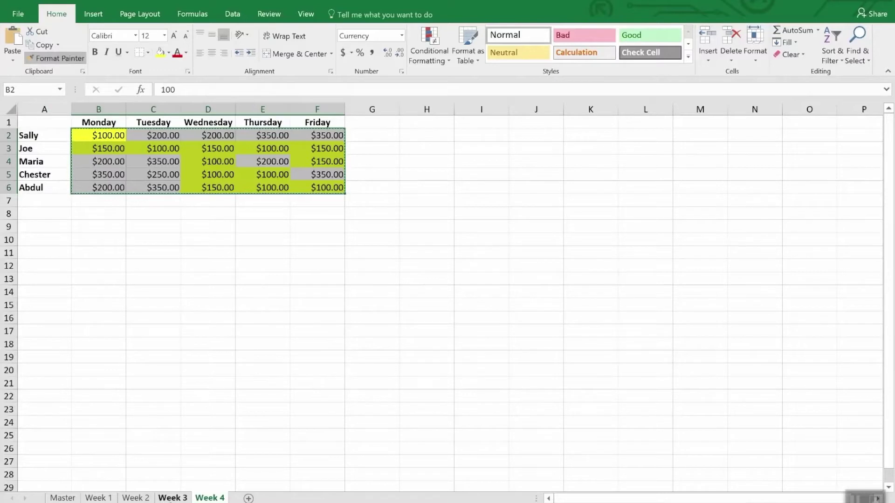
click(170, 498)
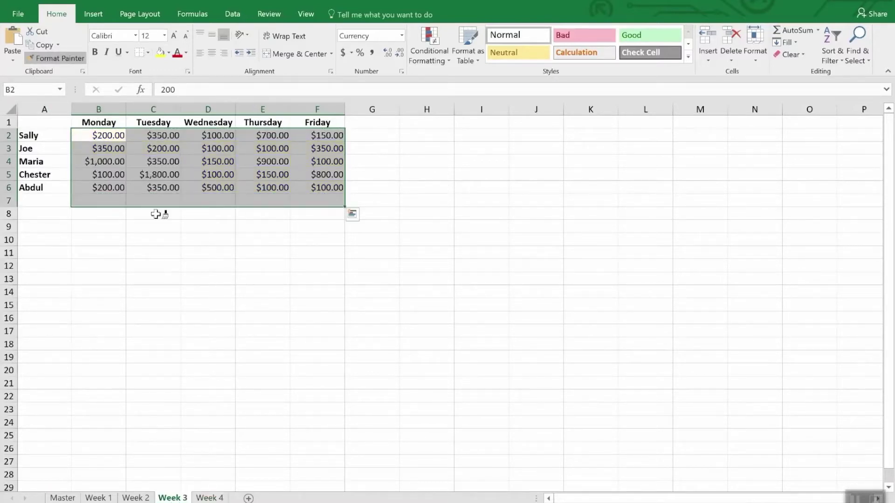
click(108, 136)
drag(108, 135, 326, 188)
- Paint the same conditional formatting onto the value cells B2:F6 in the Week 2 and Week 1 sheets
click(136, 498)
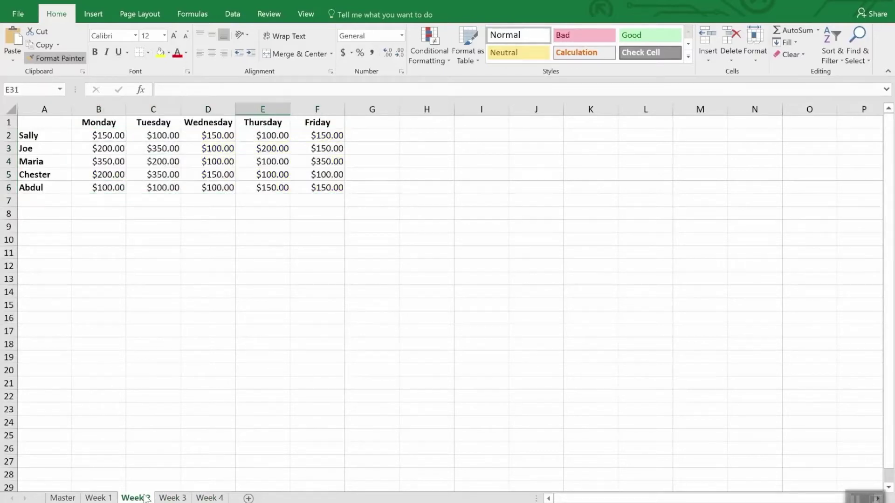
drag(219, 162, 343, 186)
click(112, 499)
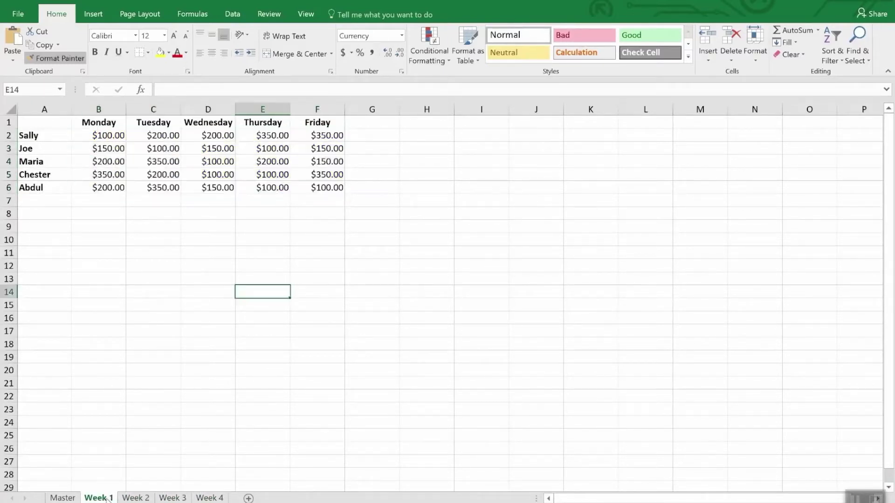
drag(110, 136, 317, 192)
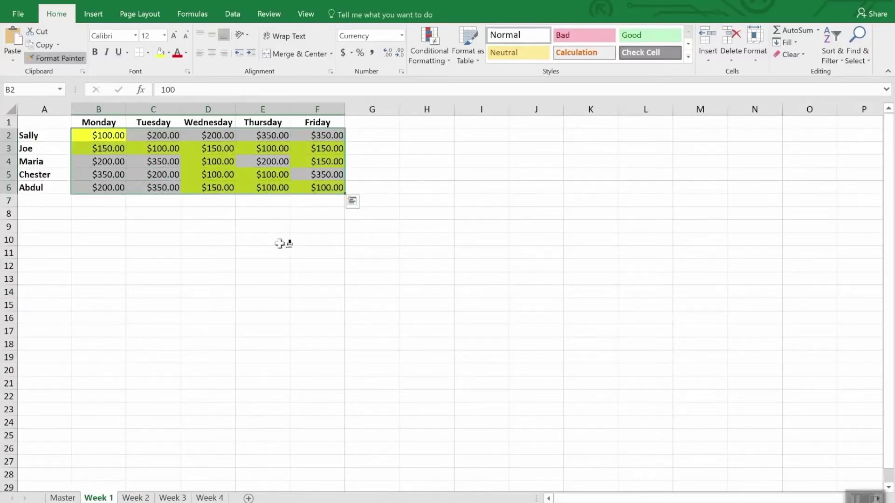
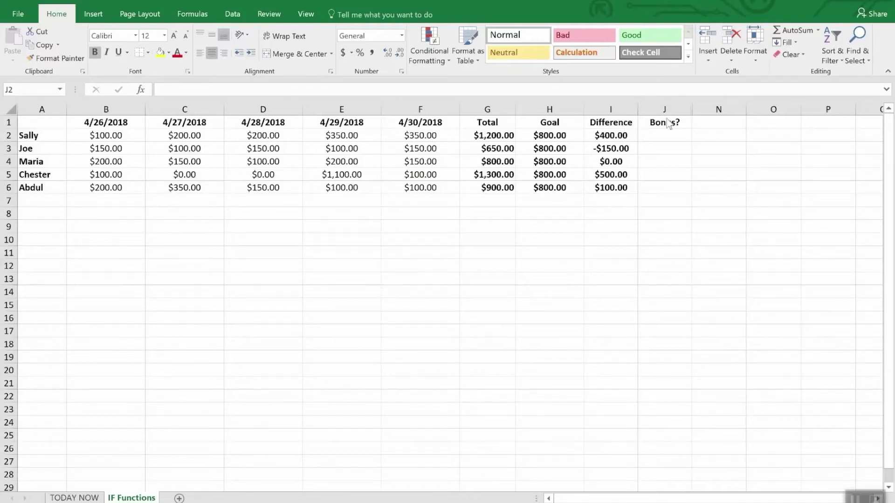
key(shift+Down)
key(shift+Down)
key(shift+Down)
key(shift+Down)
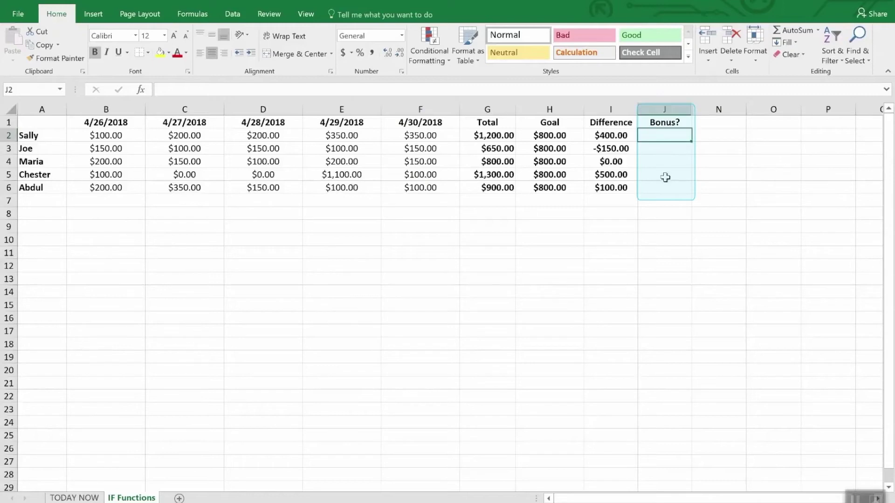
drag(664, 135, 665, 191)
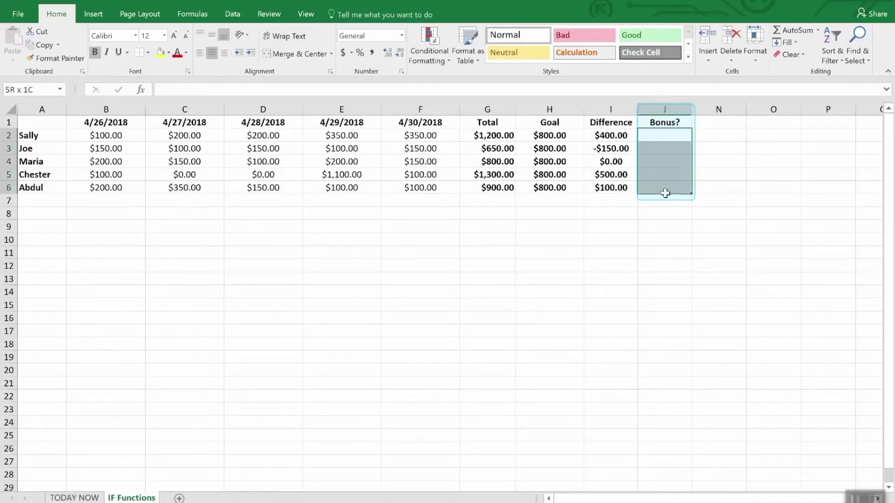
click(668, 214)
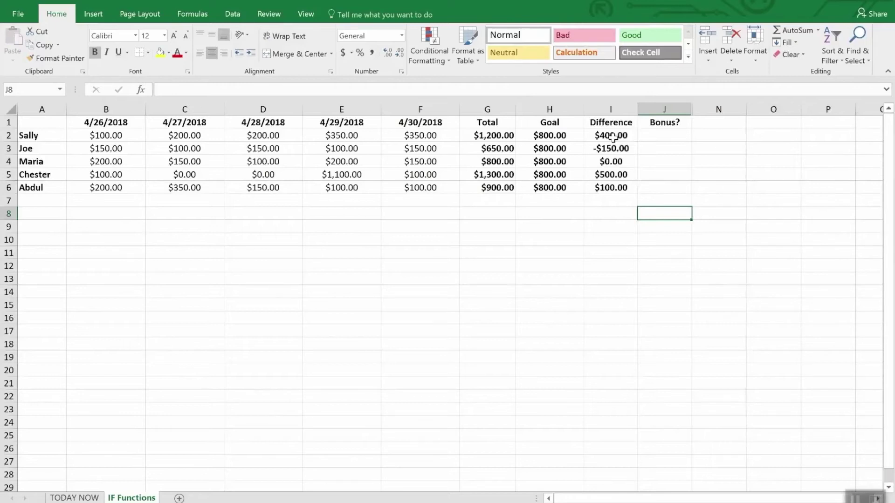
- Enter the formula =IF(I2>0,"Yes","No") in cell J2 under Bonus? to test whether the Difference is positive
click(667, 139)
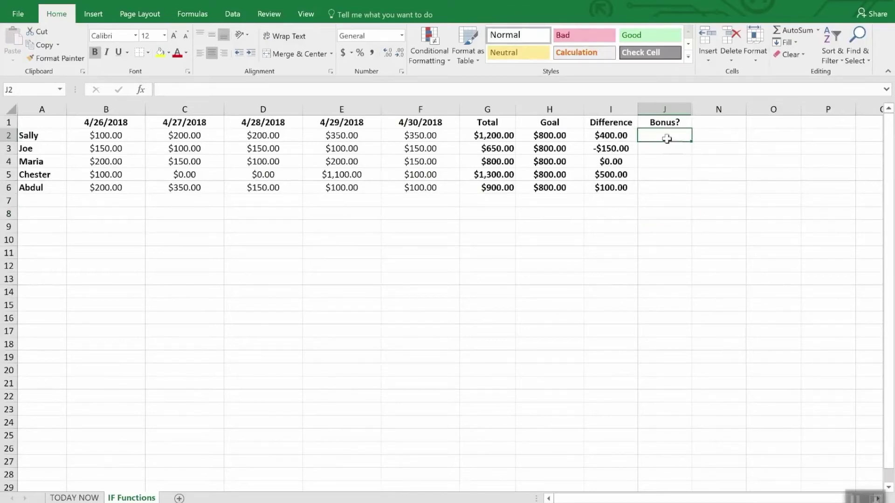
text(=I)
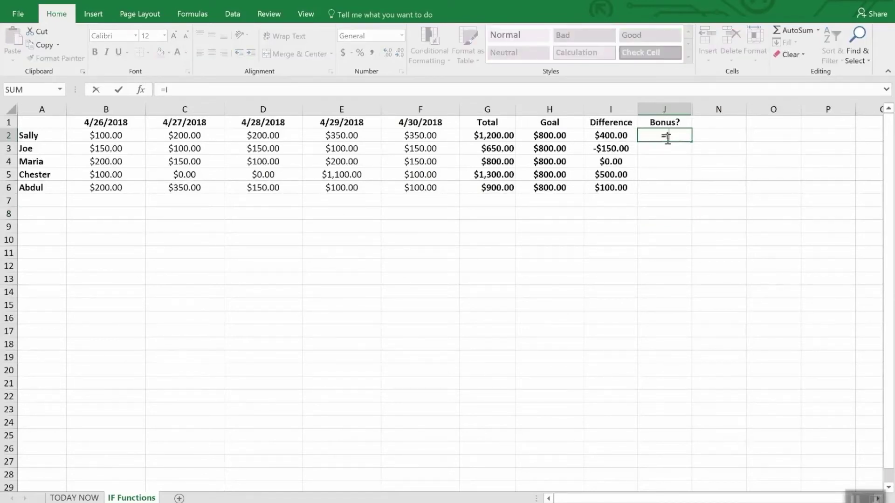
text(F(i)
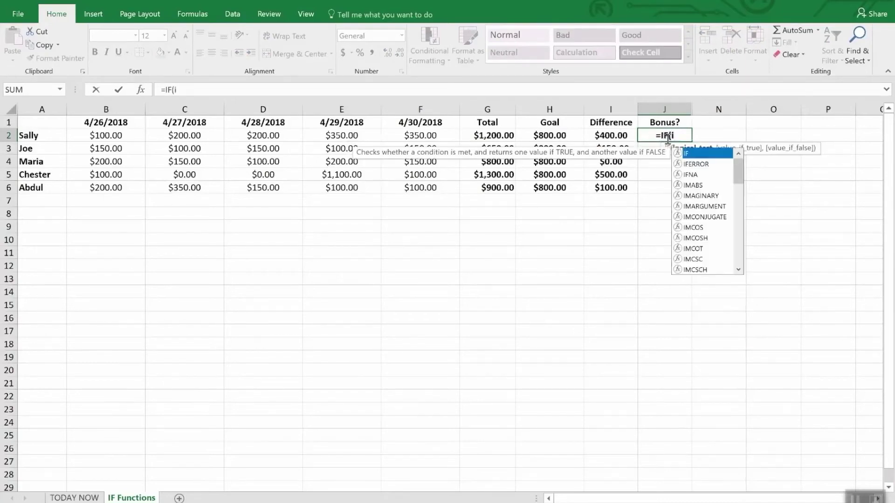
text(2>)
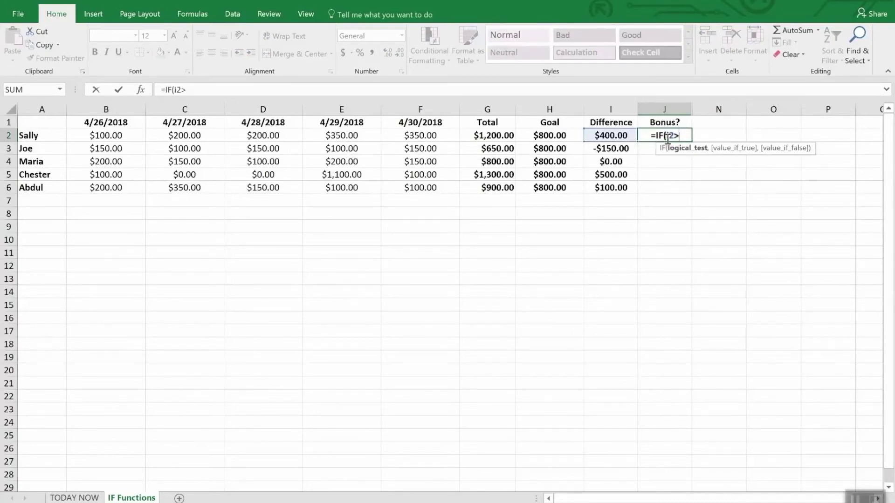
text(0,)
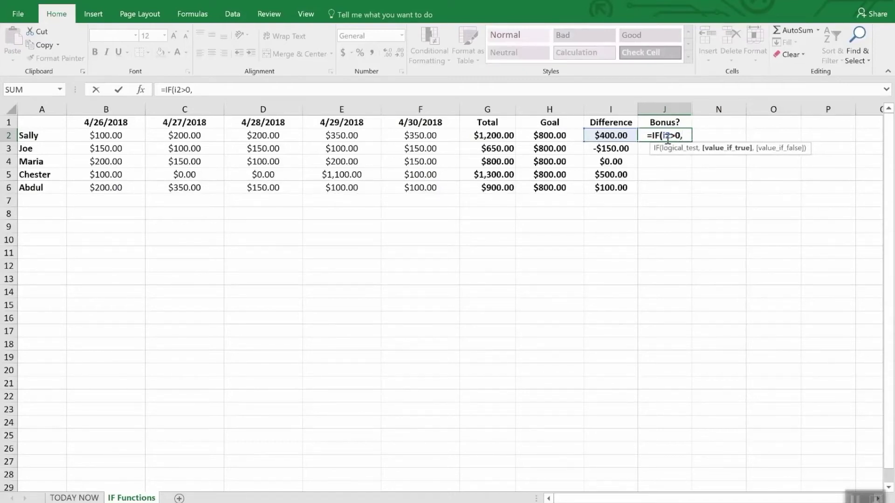
text("Yes")
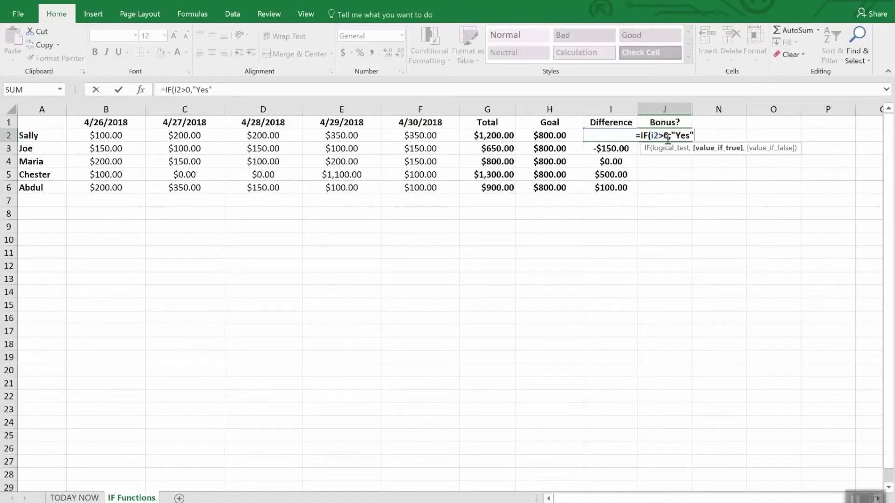
text(,N)
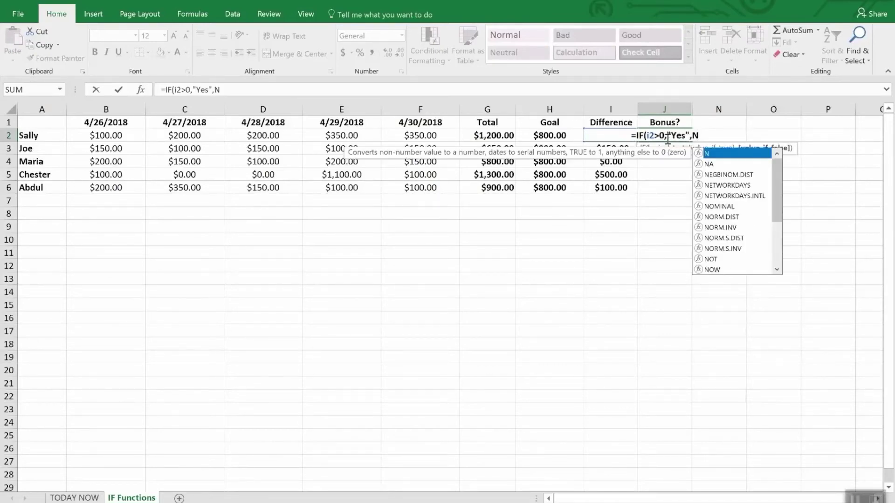
text(o)
key(BackSpace)
key(BackSpace)
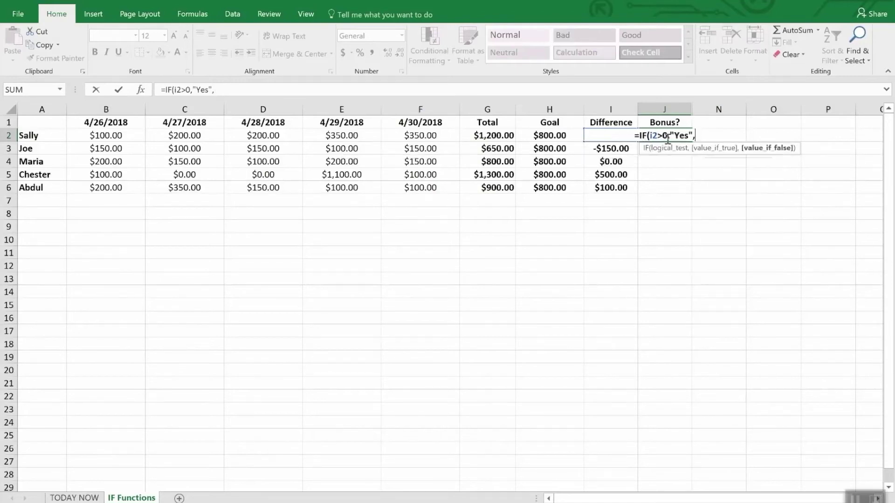
text("N)
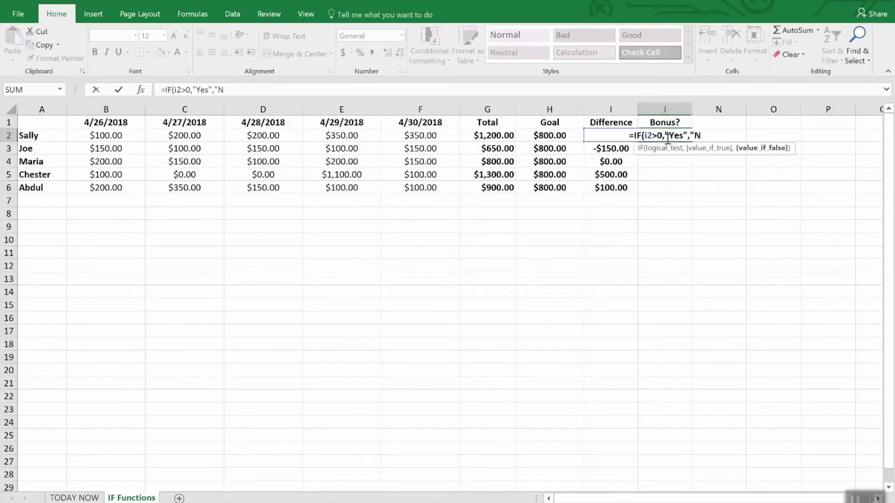
text(o")
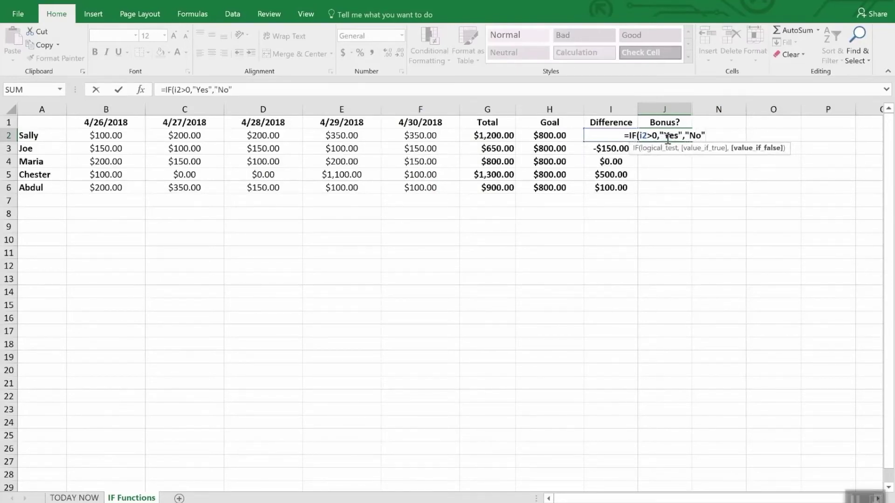
text())
key(Return)
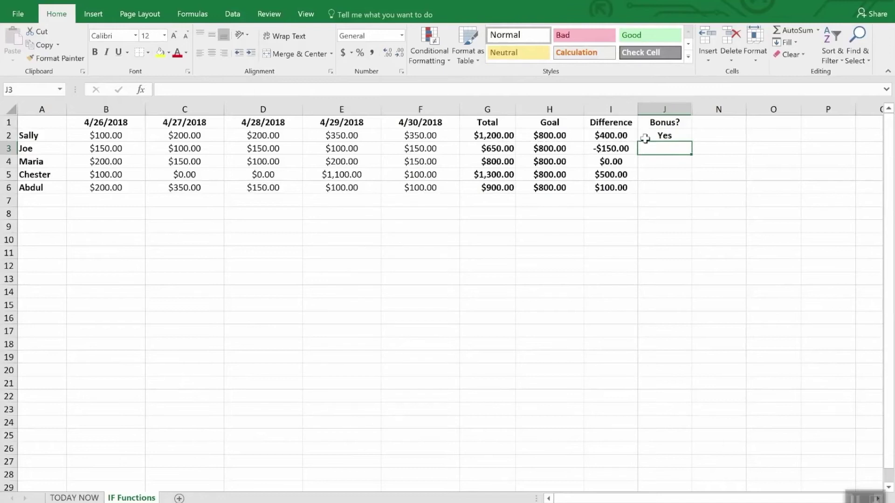
- Fill the bonus formula from J2 down through J6 for the remaining salespeople
click(665, 137)
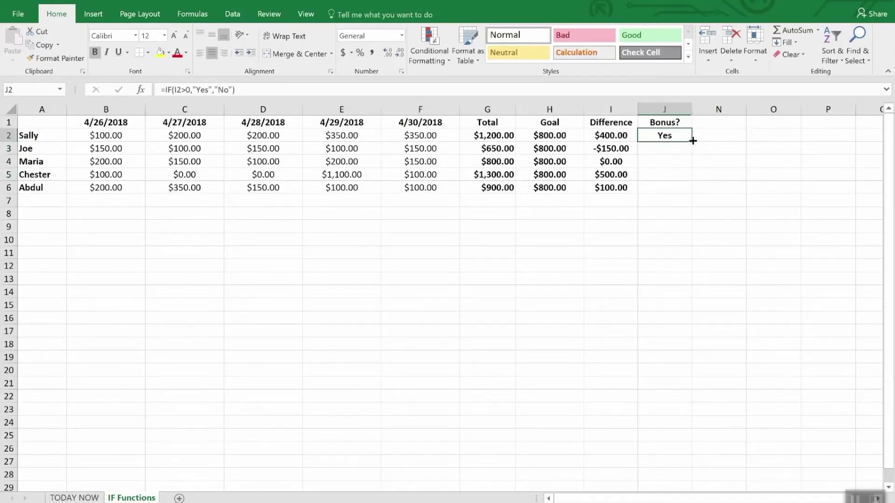
drag(691, 140, 692, 193)
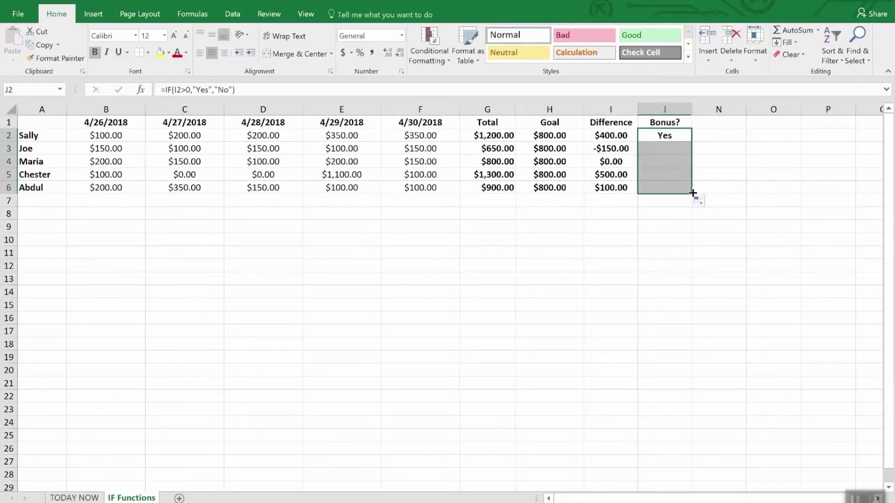
click(681, 225)
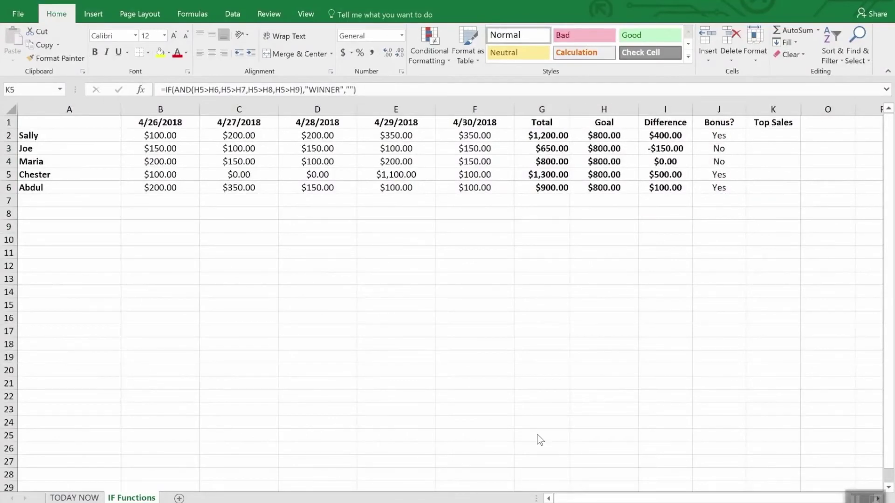
- Start an IF formula in K5 under Top Sales with the logical test AND(I5>I2,I5>I3,I5>I4,I5>I6)
click(773, 122)
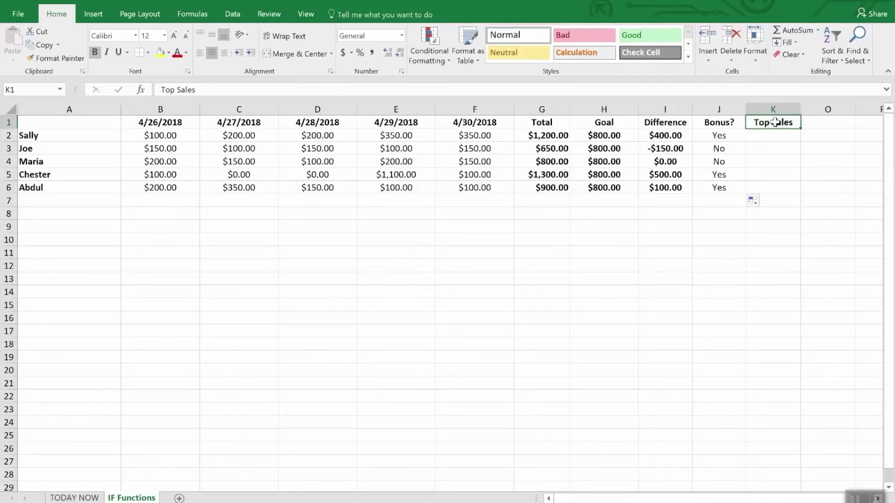
click(762, 177)
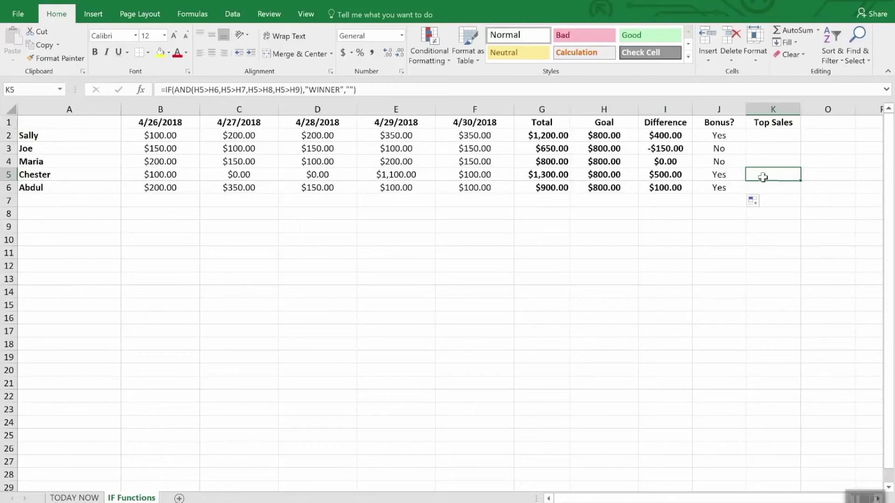
text(=)
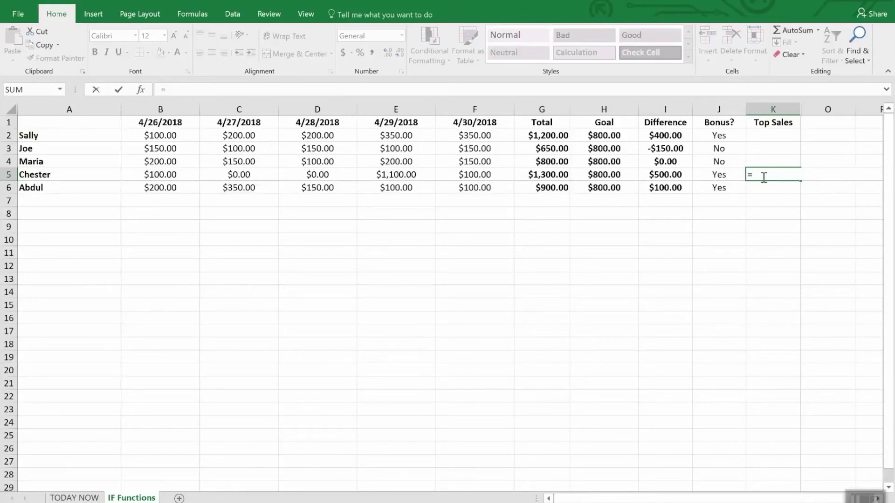
text(I)
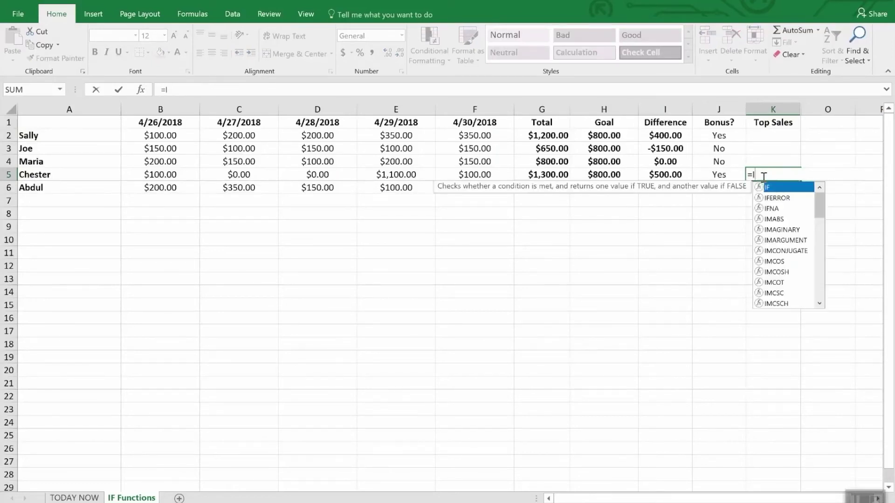
text(F(and()
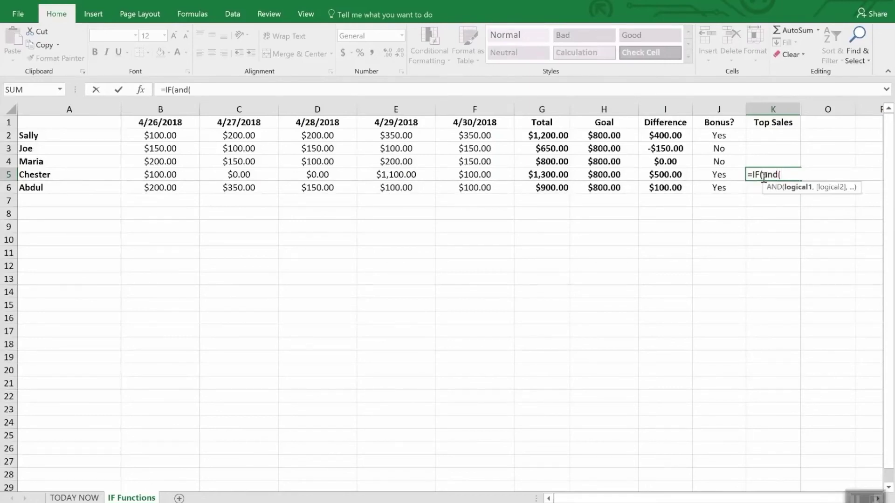
text(i)
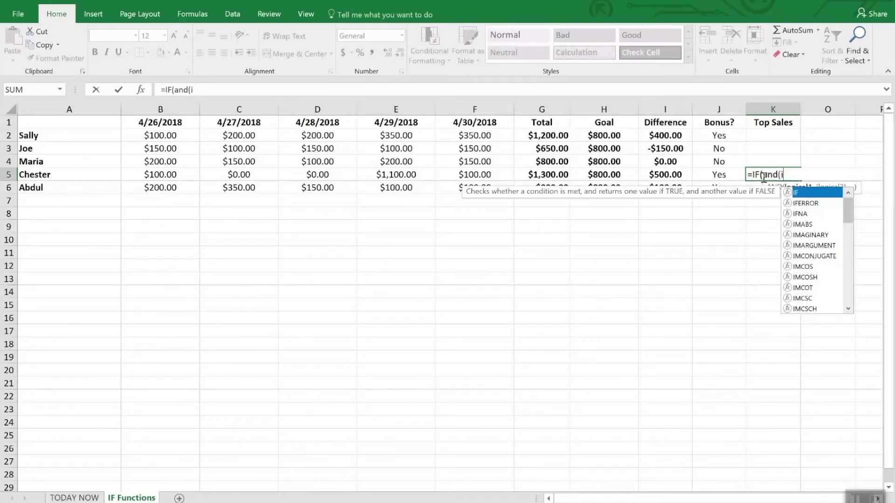
text(5>)
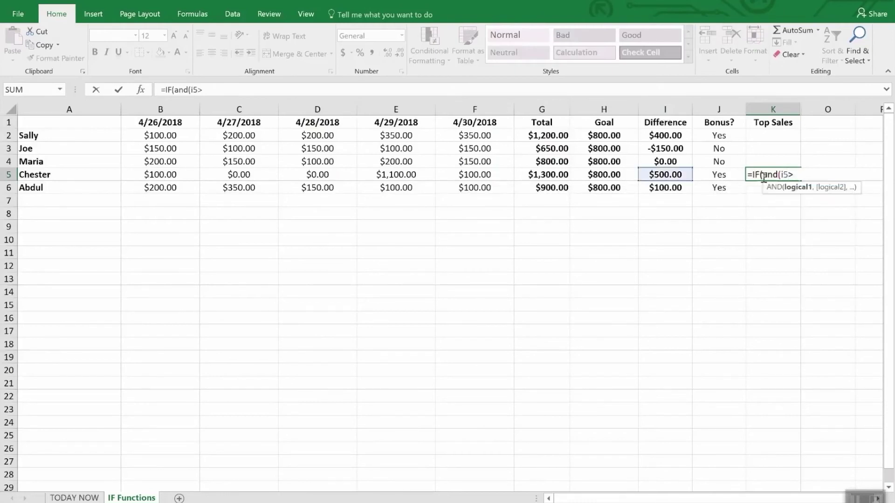
text(i2)
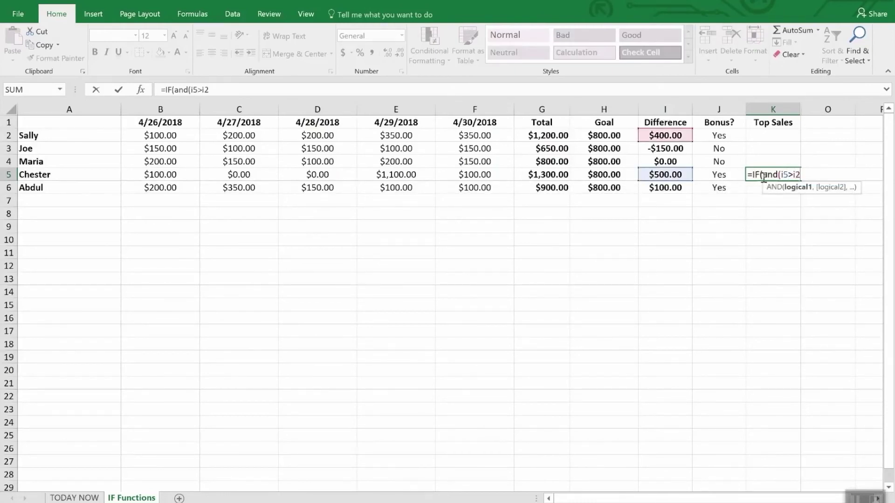
text(,I5)
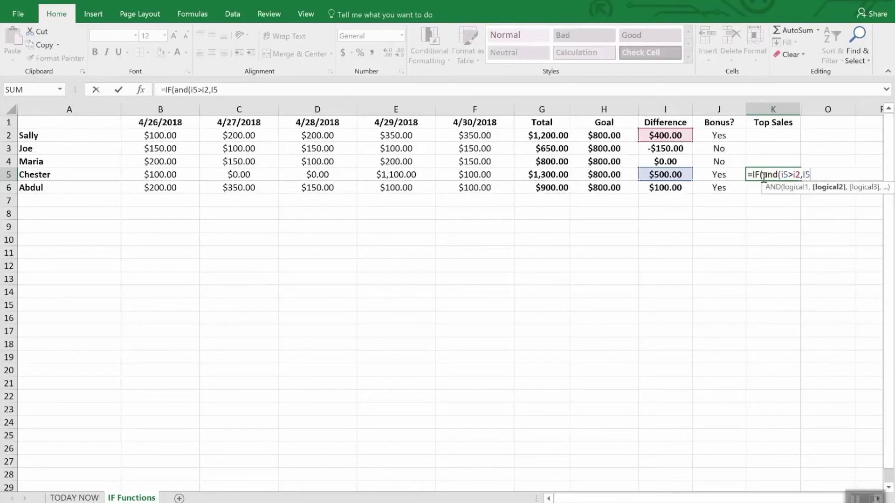
text(>i3,I)
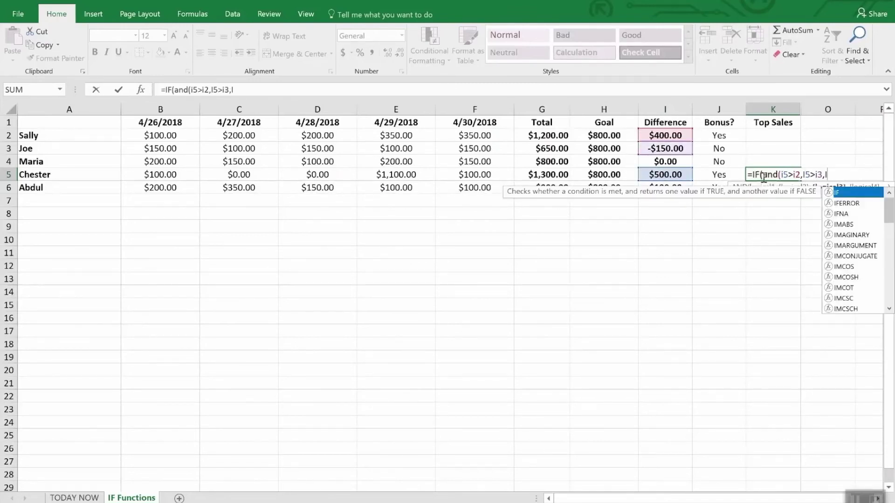
text(4>)
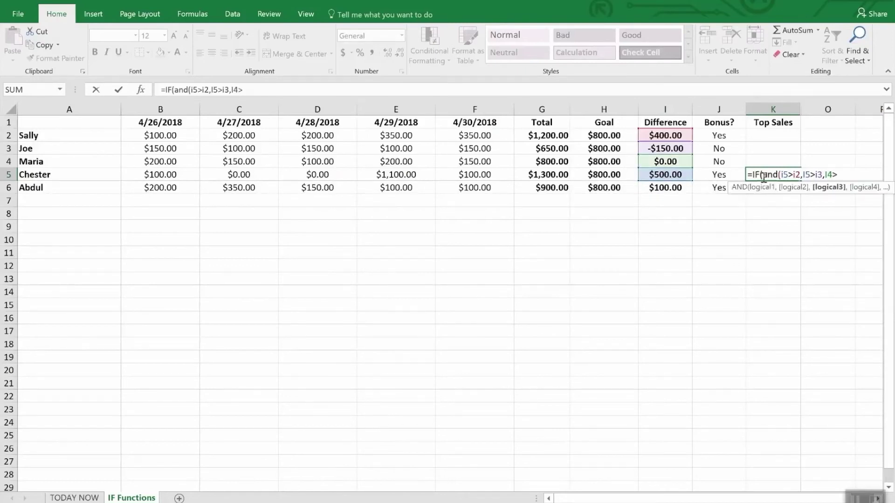
key(BackSpace)
key(BackSpace)
text(5)
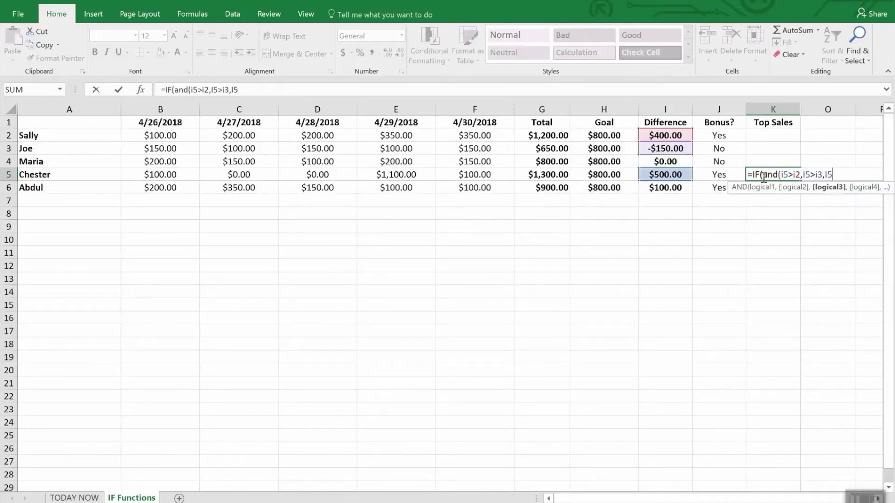
text(>i4))
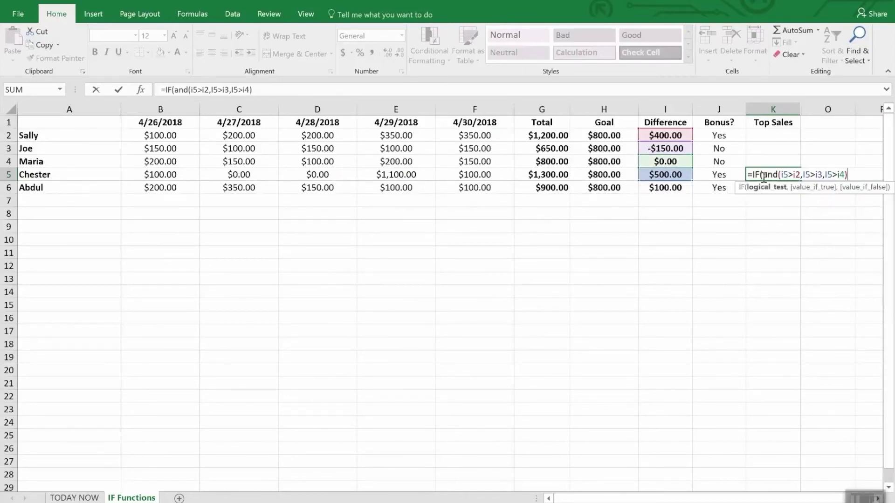
key(BackSpace)
text(,I5>)
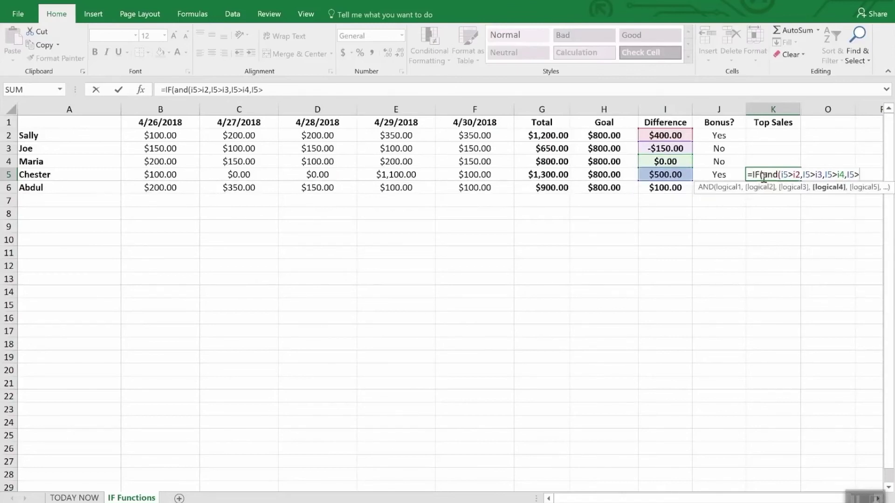
text(i)
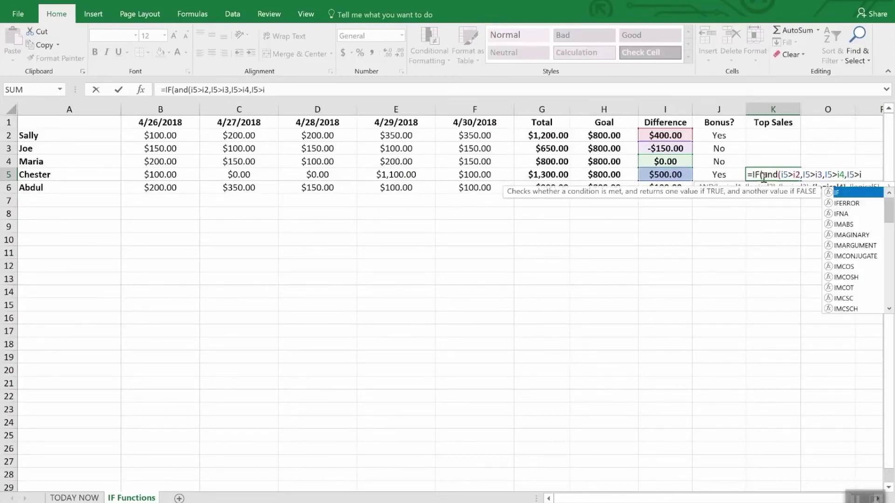
text(6),)
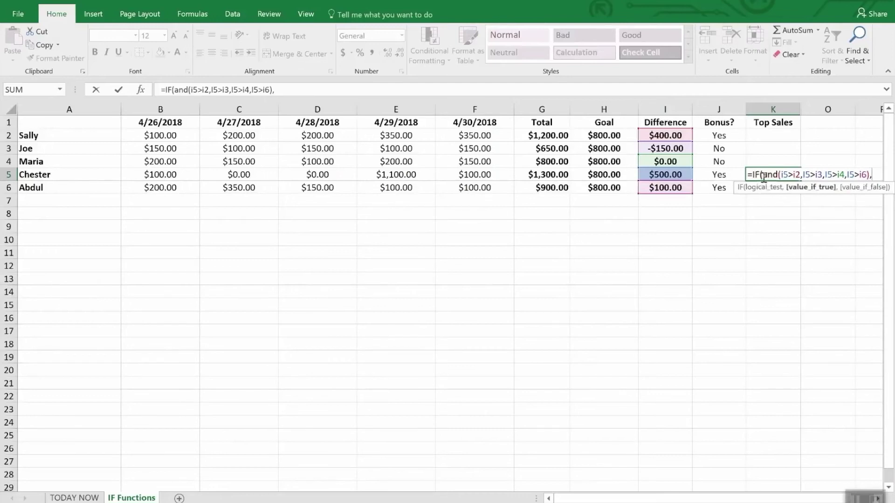
- Complete the K5 formula with "WINNER" as the true result and empty text "" as the false result
text("WINN)
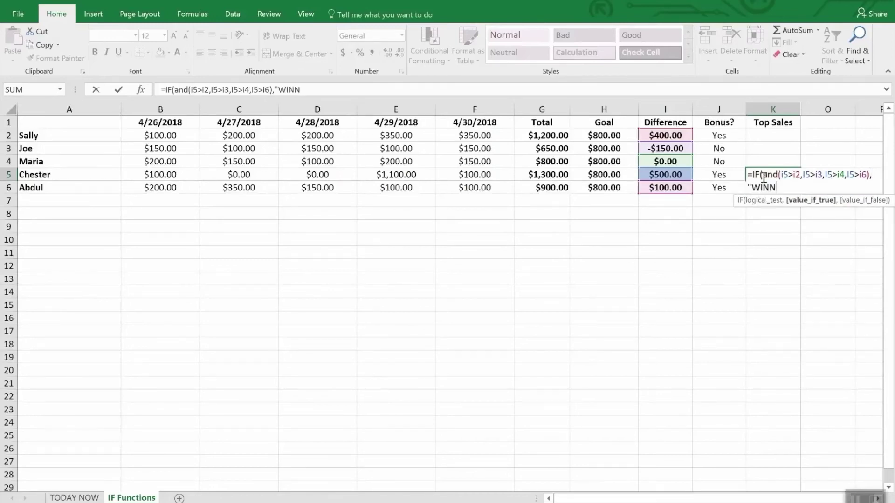
text(ER","")
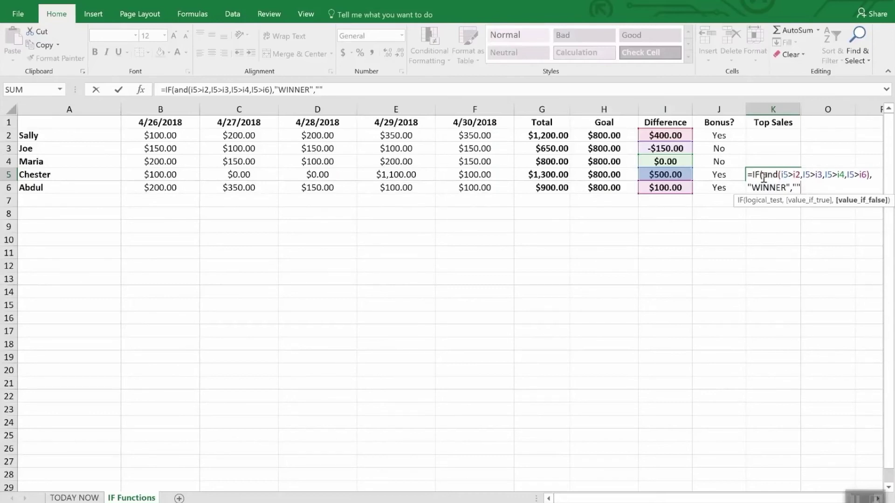
text())
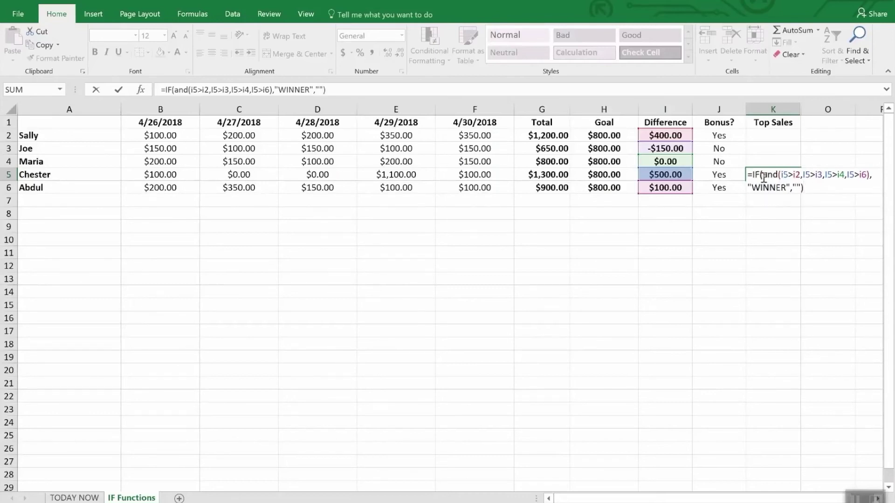
key(Return)
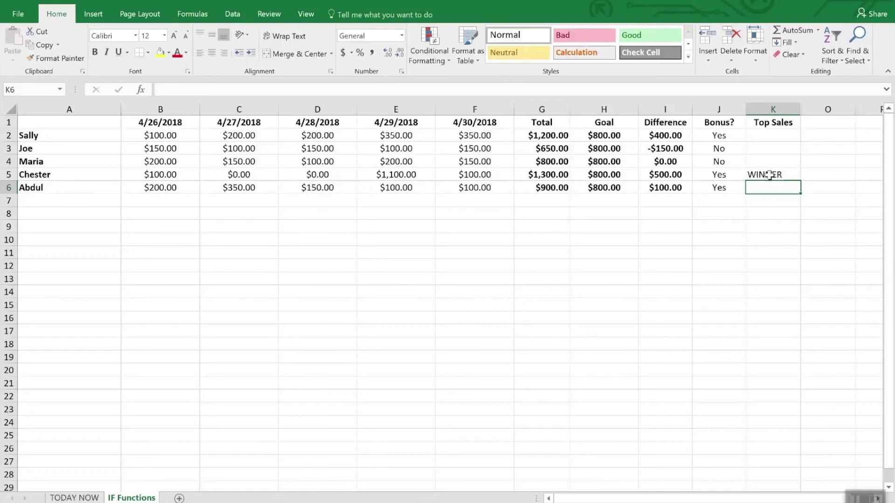
- Unhide the hidden columns between K and O on the IF Functions sheet
drag(787, 108, 812, 103)
right_click(812, 104)
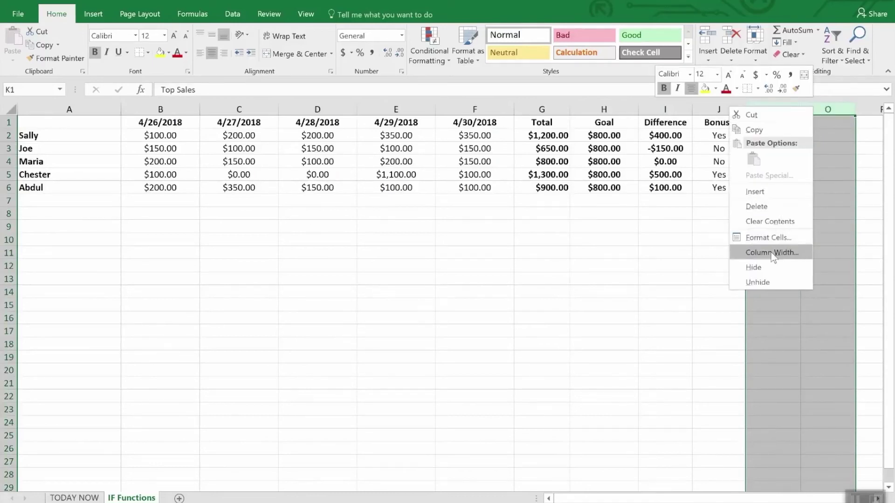
click(768, 280)
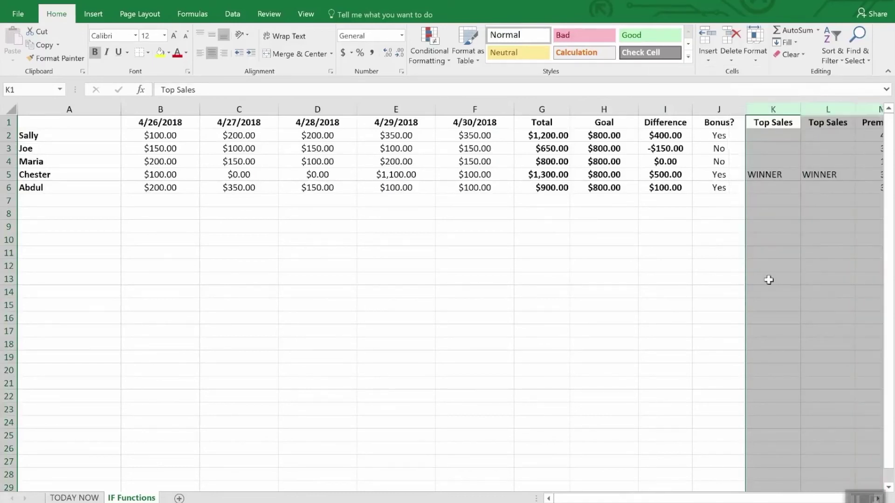
click(813, 225)
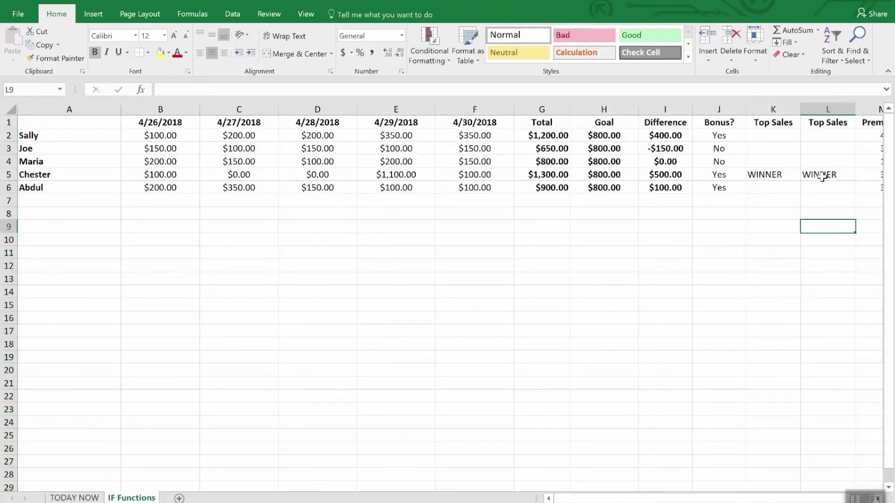
- Compare the Top Sales formulas in L2 and L3 with the one in K5
click(822, 135)
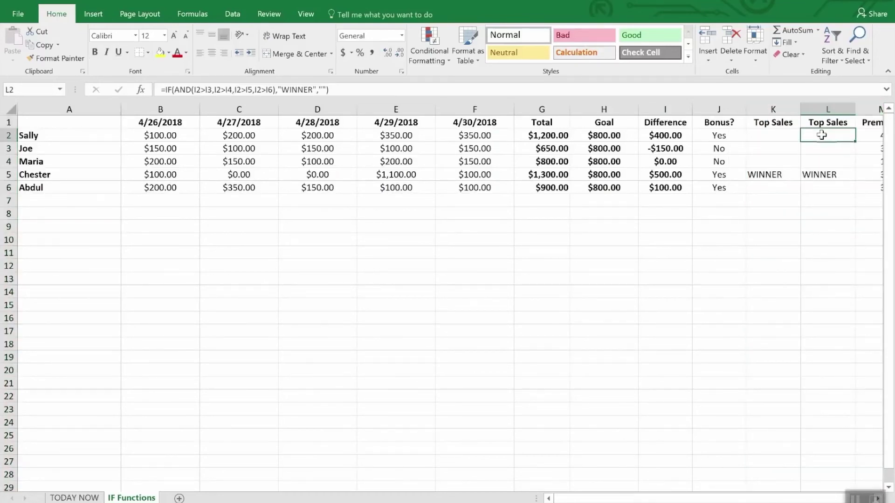
click(784, 177)
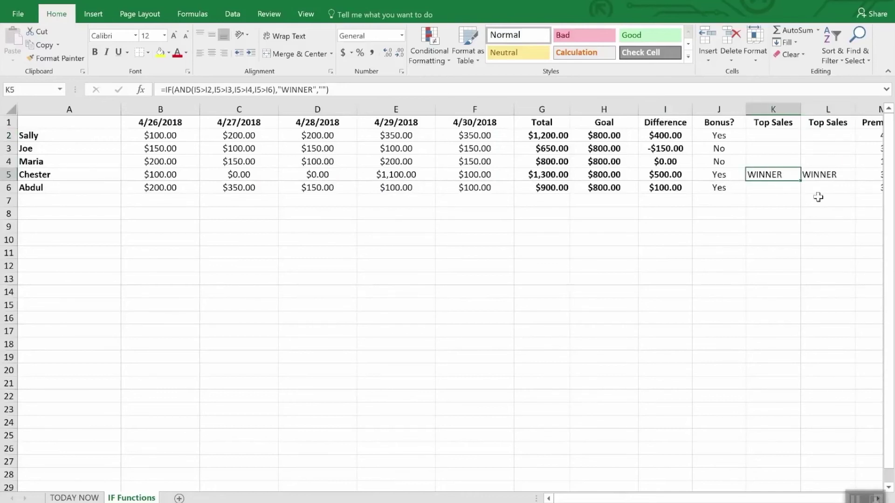
click(822, 135)
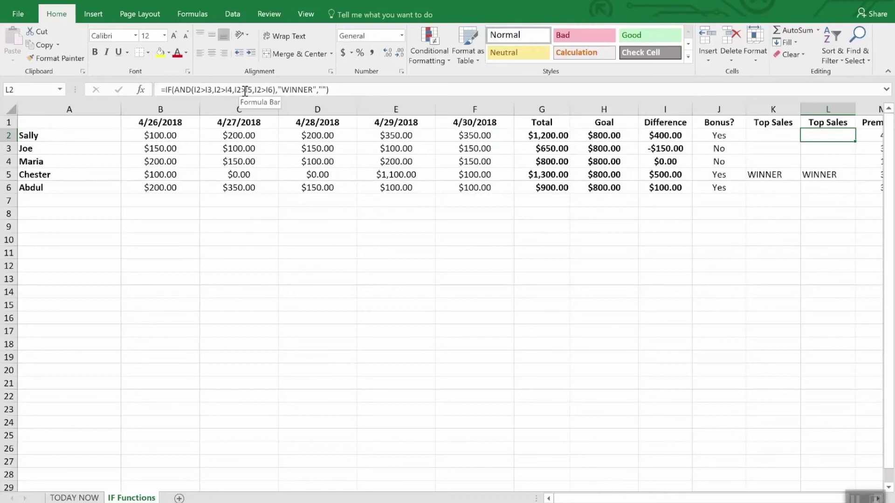
click(815, 148)
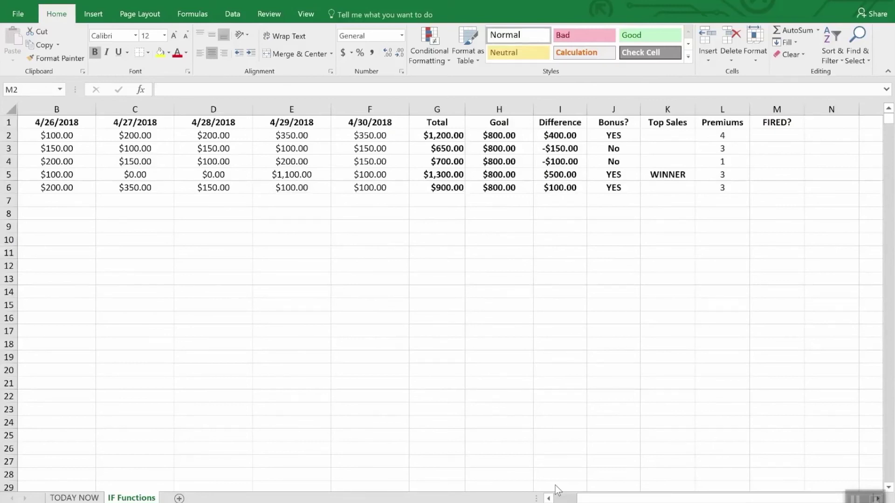
- Start an IF formula in M2 under FIRED? with the logical test OR(I2>=0,L2>2)
click(782, 138)
text(=)
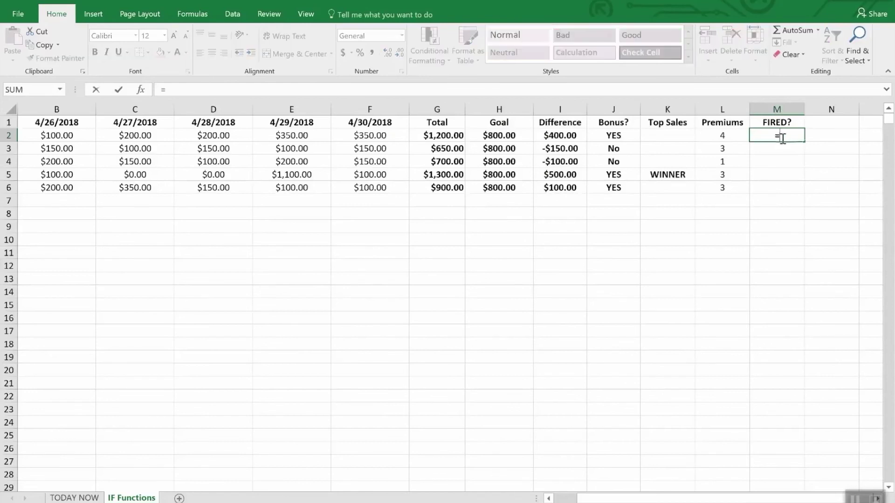
text(if9()
key(BackSpace)
key(BackSpace)
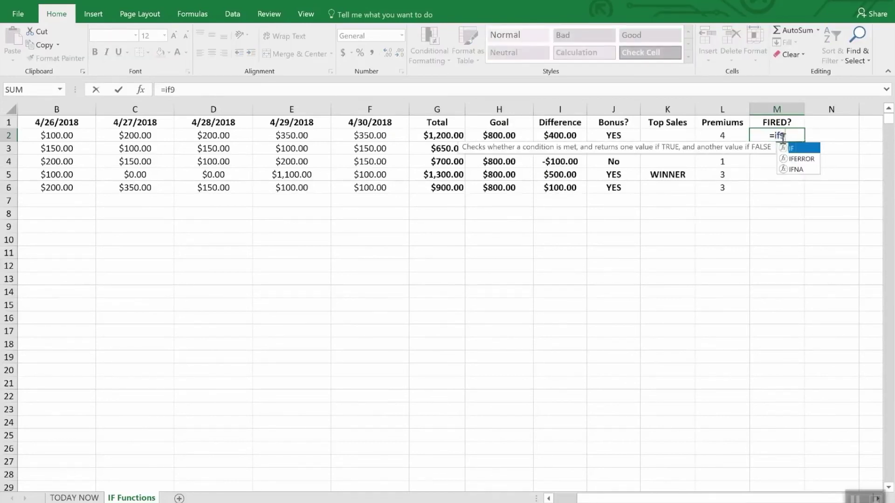
text((or)
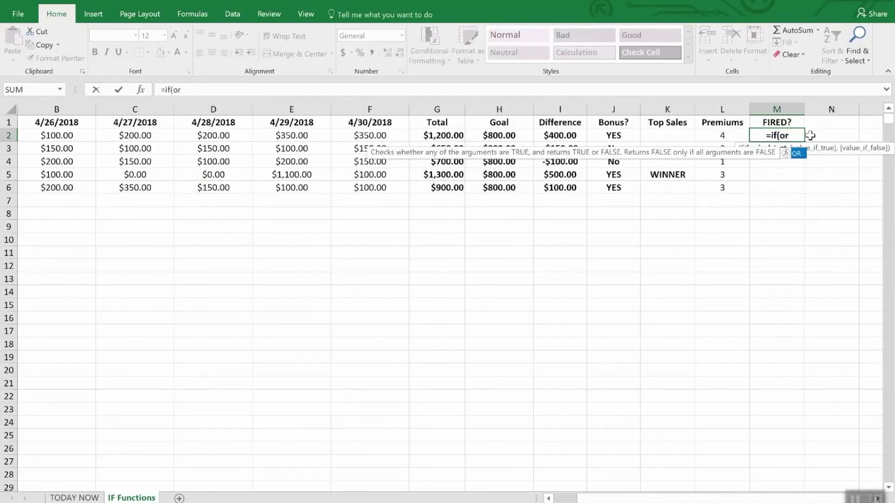
text(()
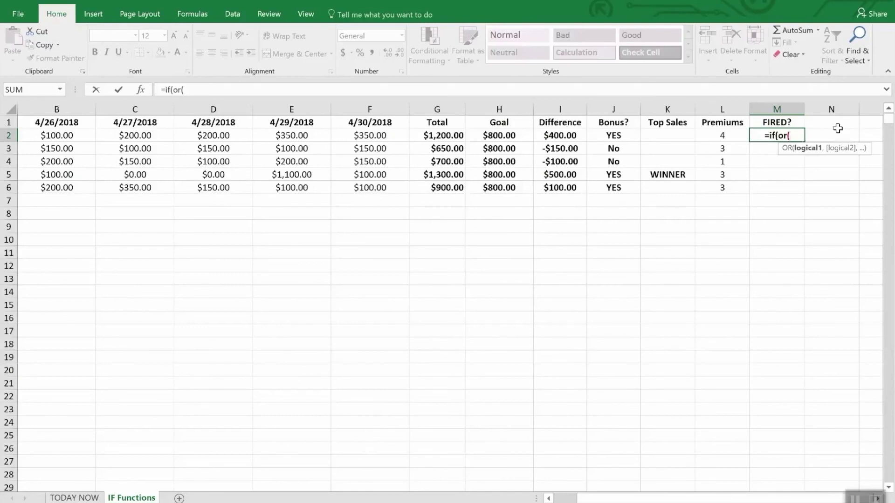
text(i2)
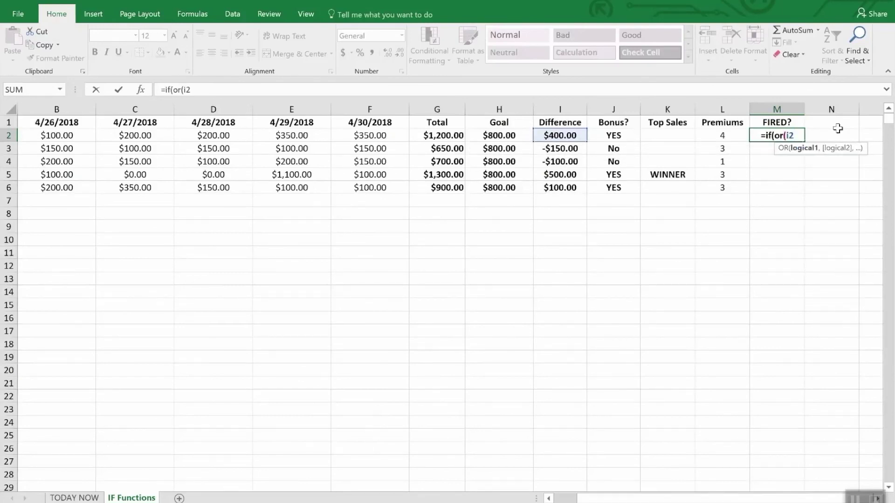
text(>)
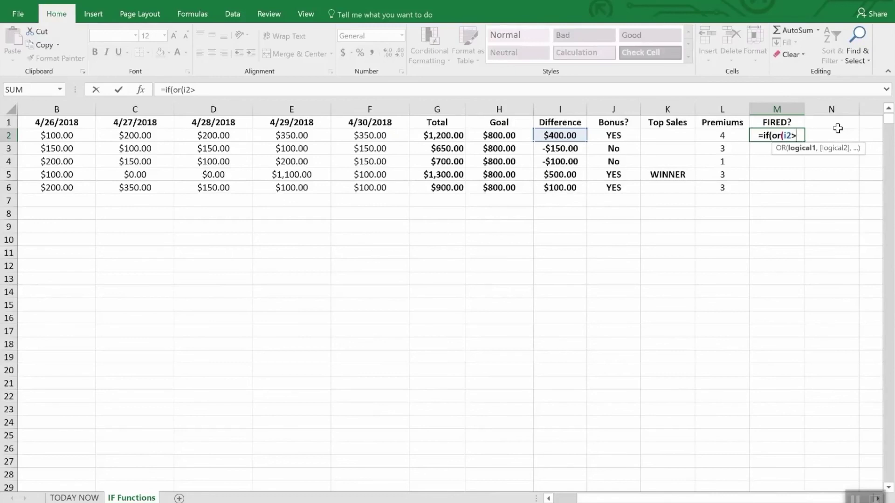
text(=)
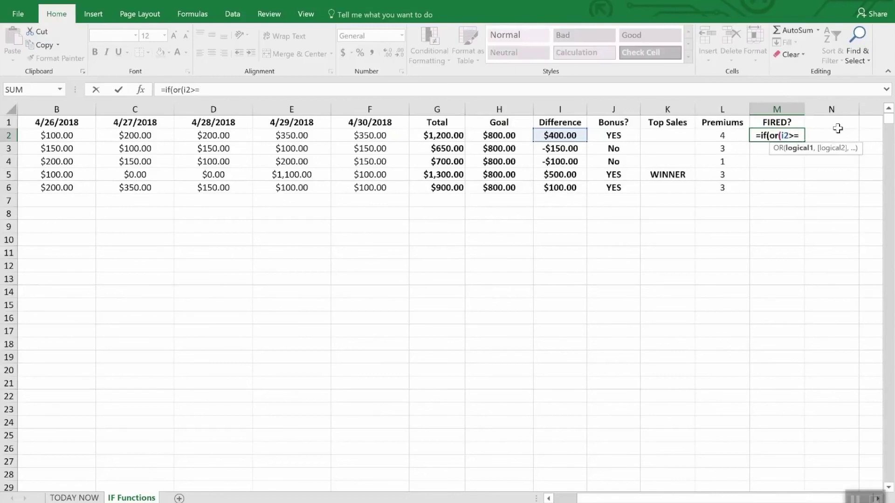
text(0,)
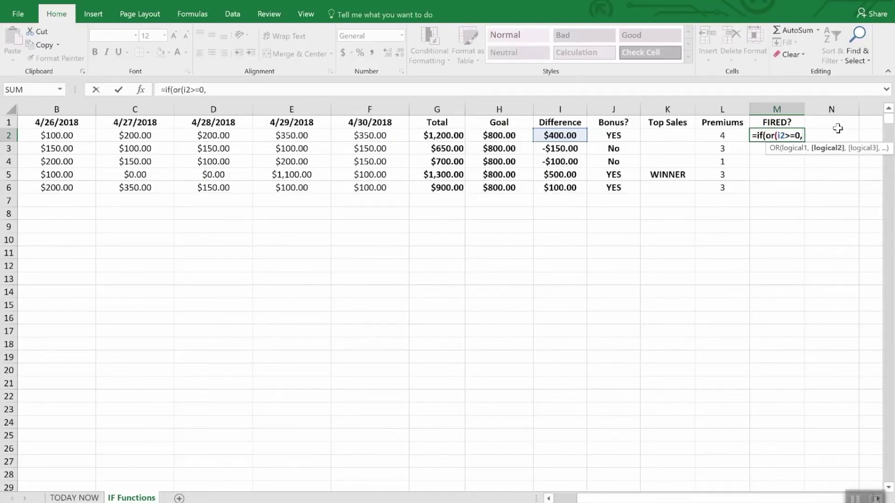
text(l2)
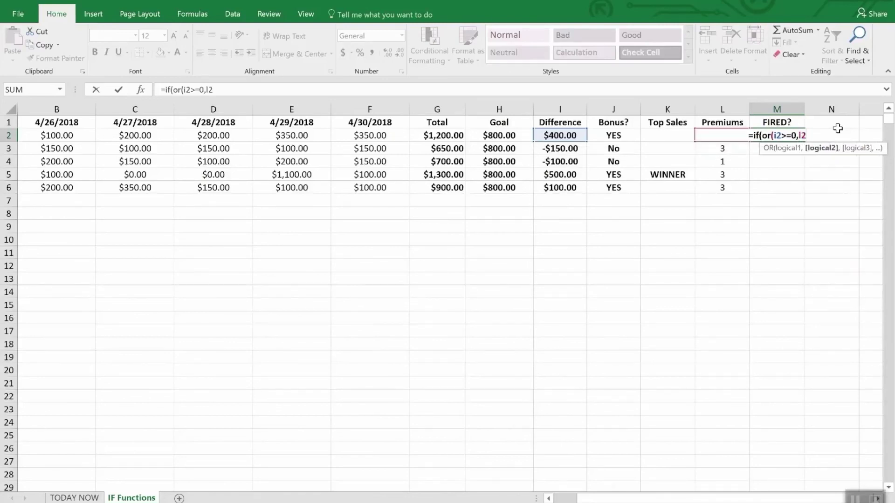
text(>2))
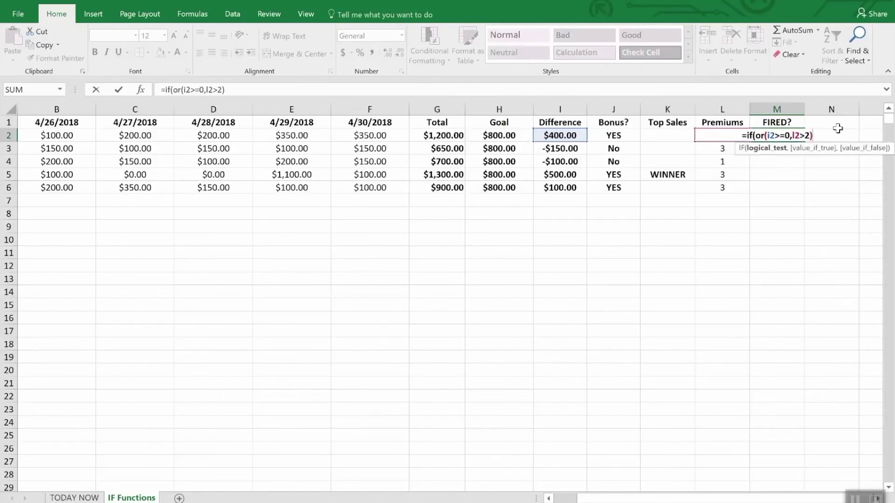
- Complete the M2 formula with "Safe" as the true result and "FIRED" as the false result
text(,")
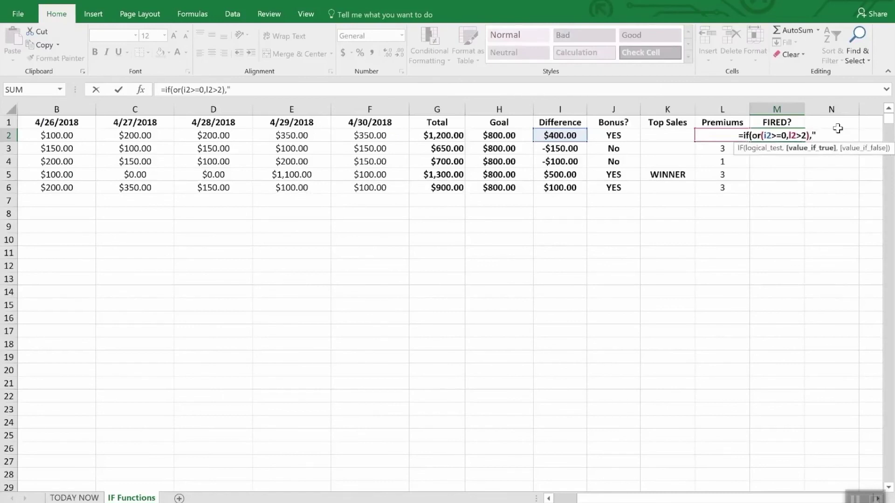
text(Safe)
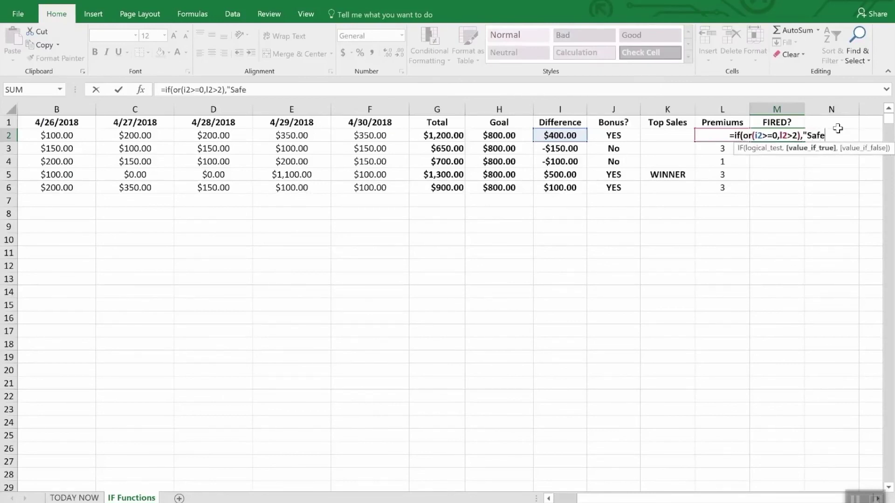
text(",")
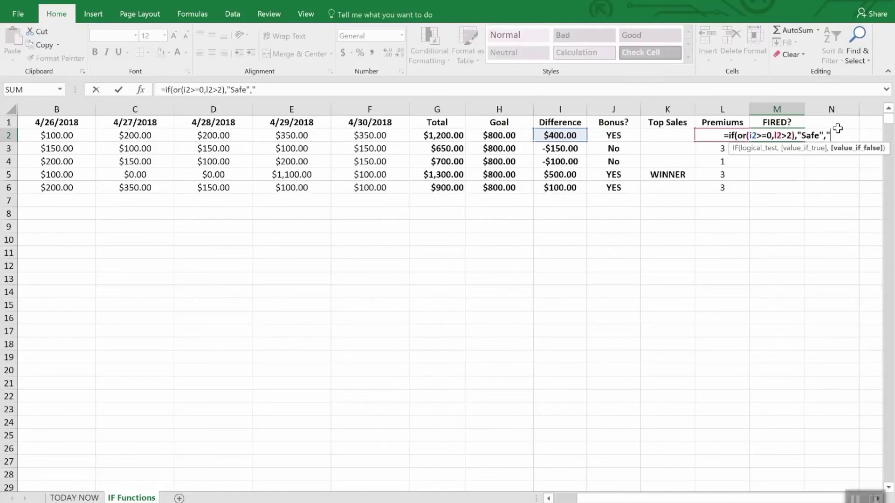
text(FIRED")
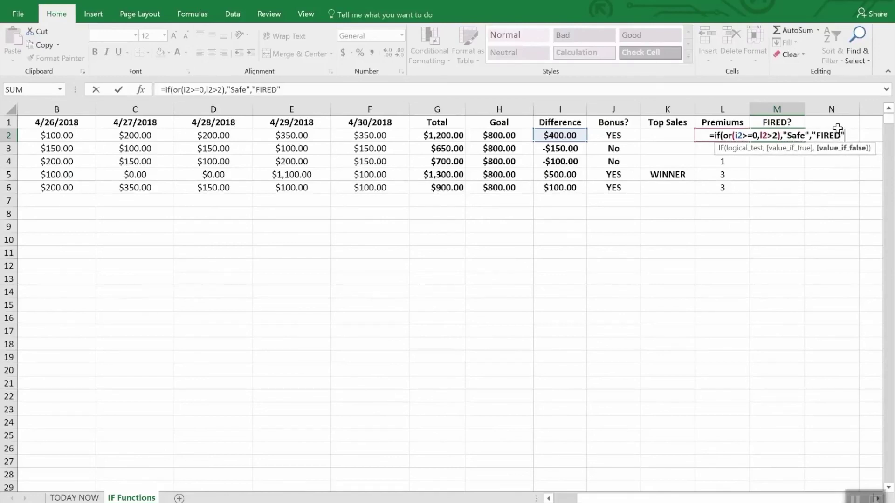
key(Return)
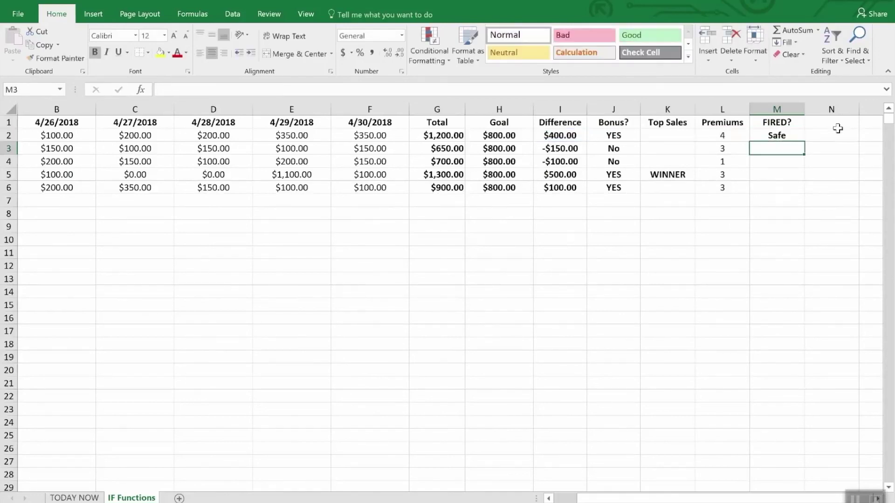
- Fill the FIRED? formula from M2 down through M6 and check the Difference and Premiums cells in row 4
key(Down)
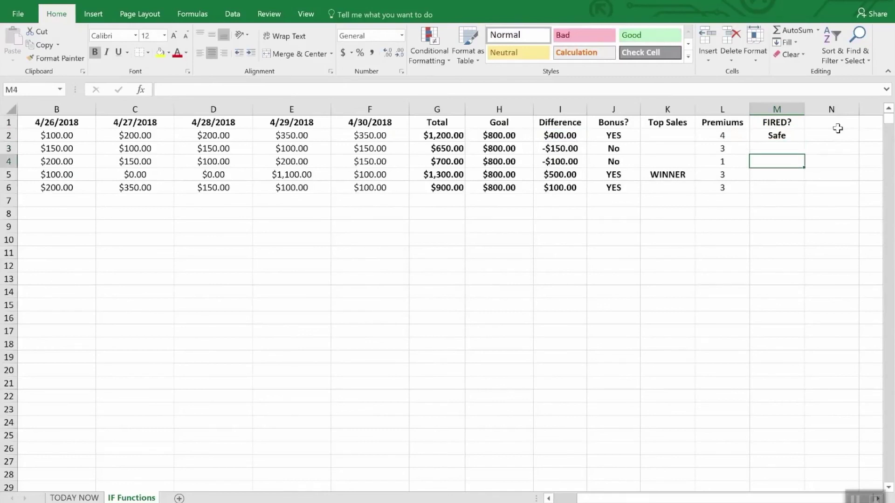
key(Up)
key(Up)
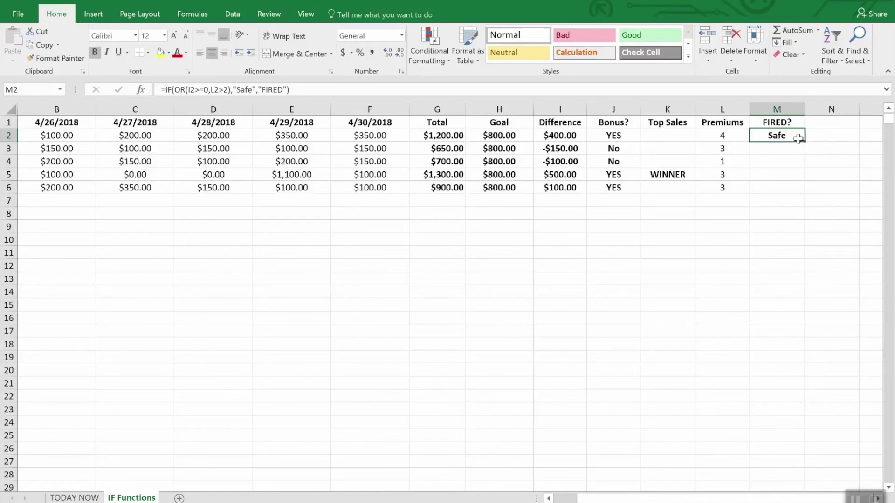
drag(805, 140, 798, 190)
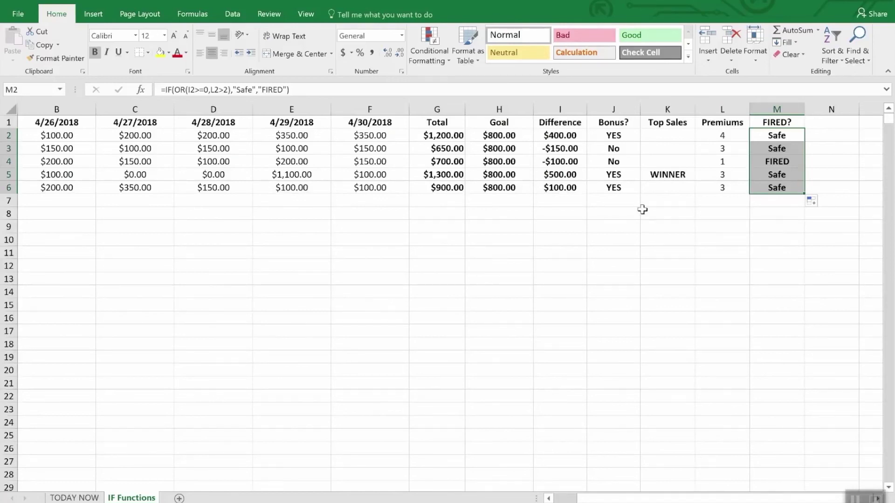
click(553, 161)
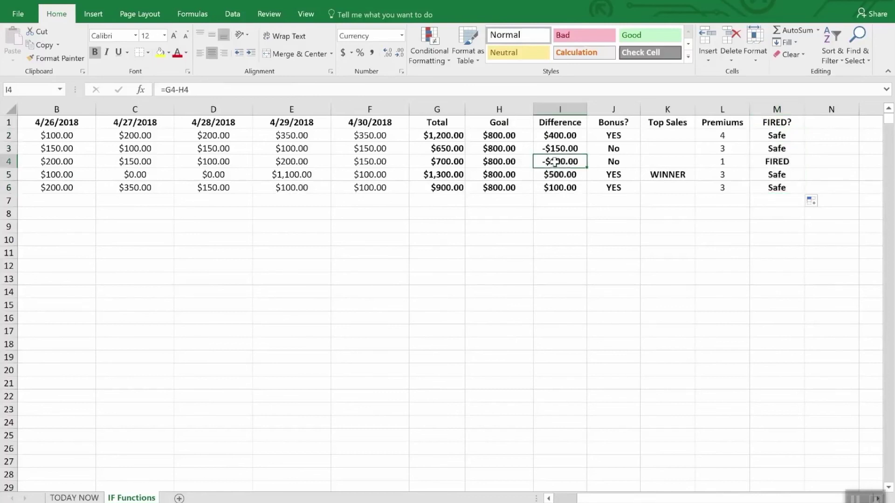
click(726, 160)
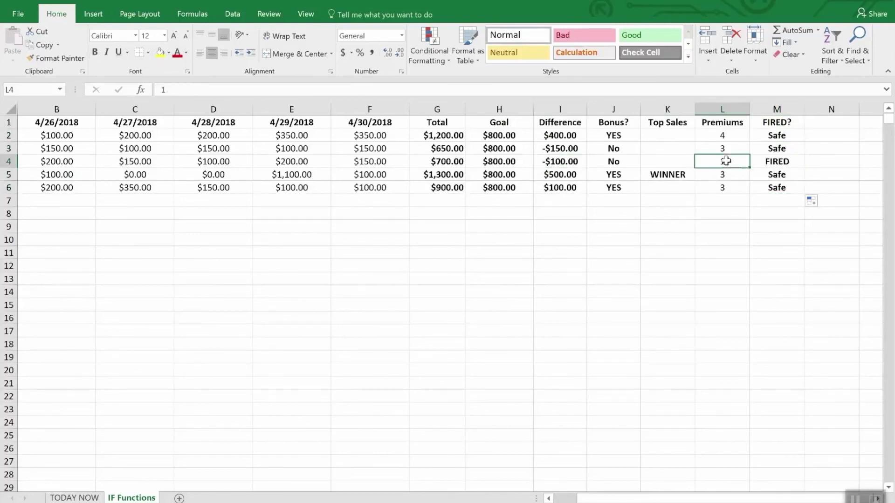